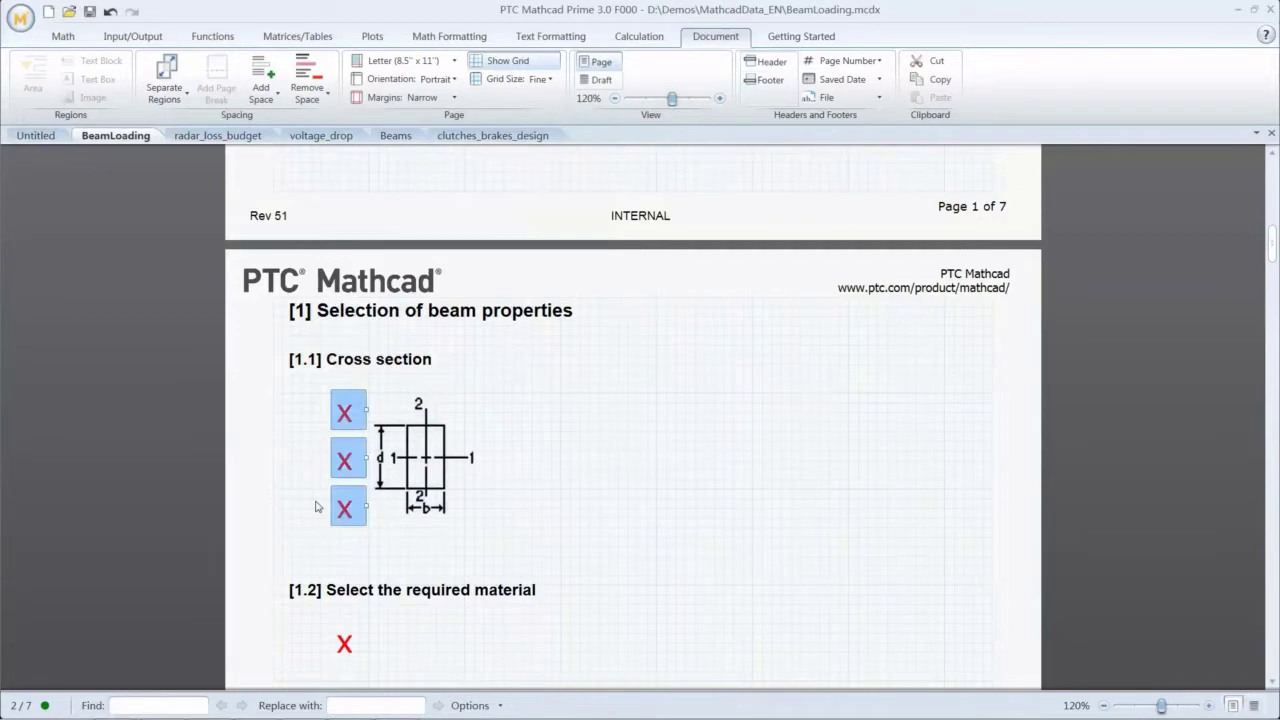
# Delete the three X placeholders beside the cross-section sketch, and define b:=10 and d:=15 in the free area of section [1.1].
pyautogui.rightClick(350, 458)
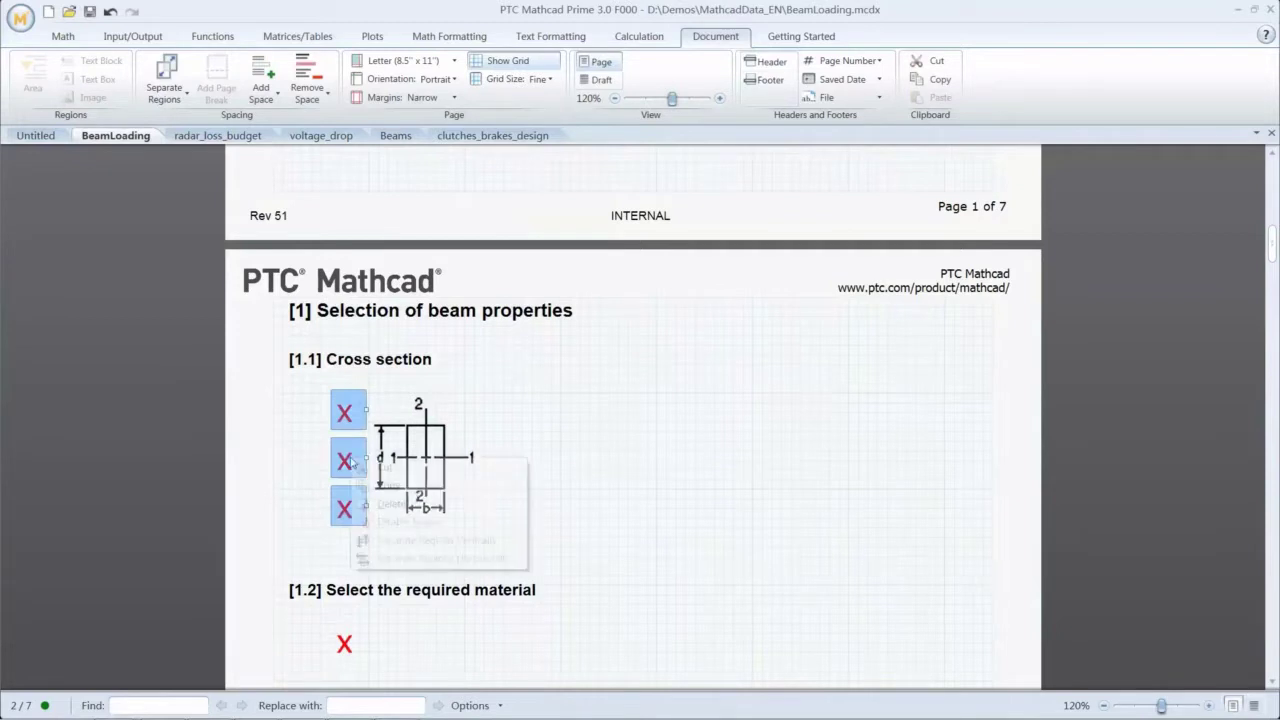
pyautogui.click(392, 504)
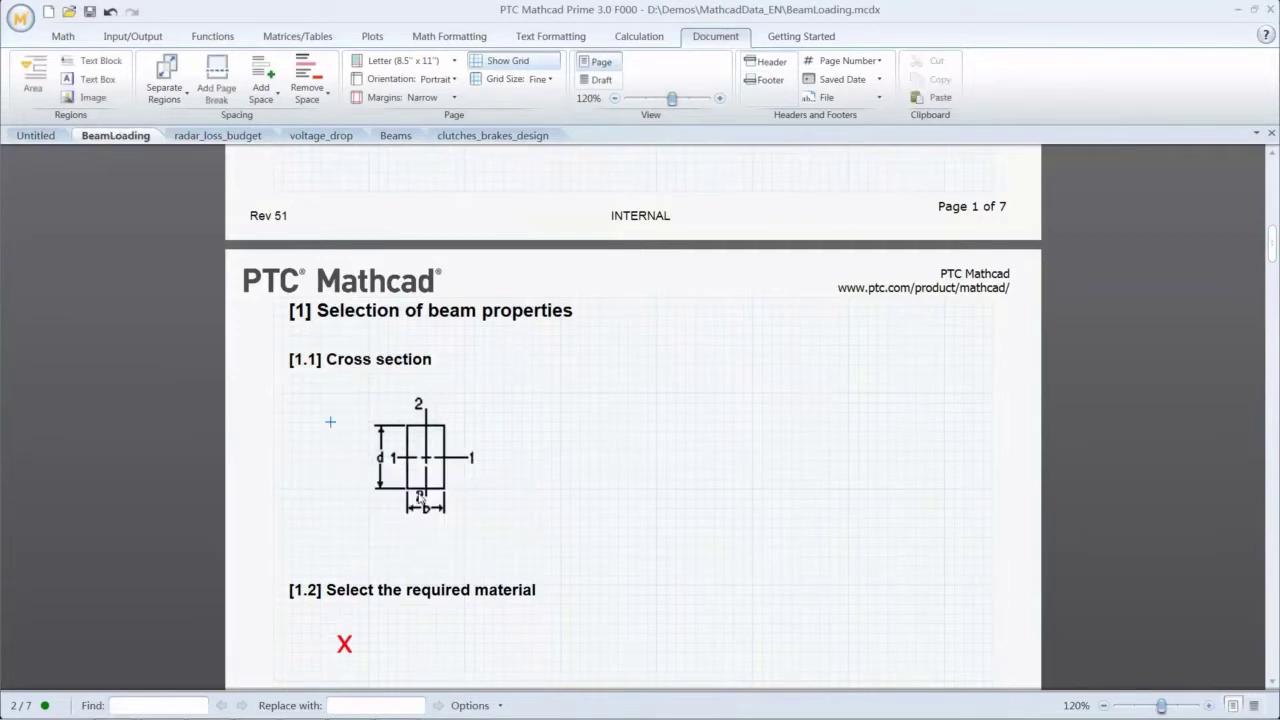
pyautogui.click(645, 405)
pyautogui.write('b')
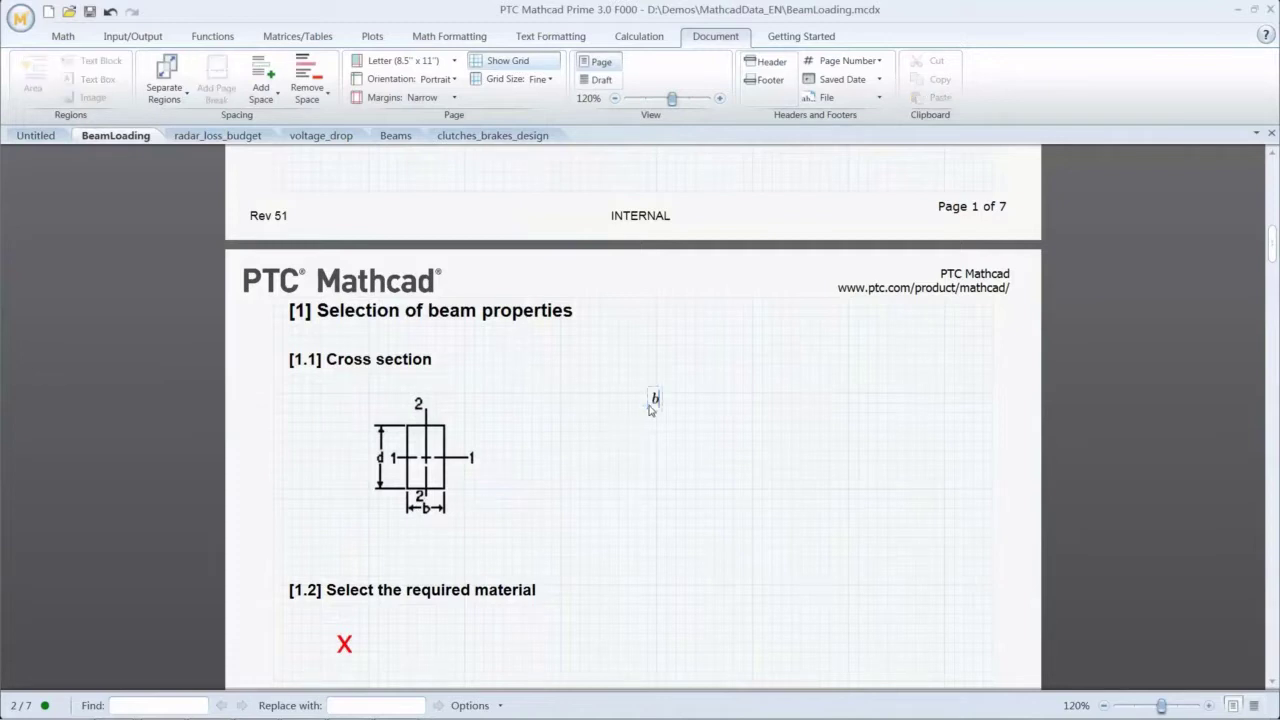
pyautogui.write(':=10')
pyautogui.click(649, 448)
pyautogui.write('d:=15')
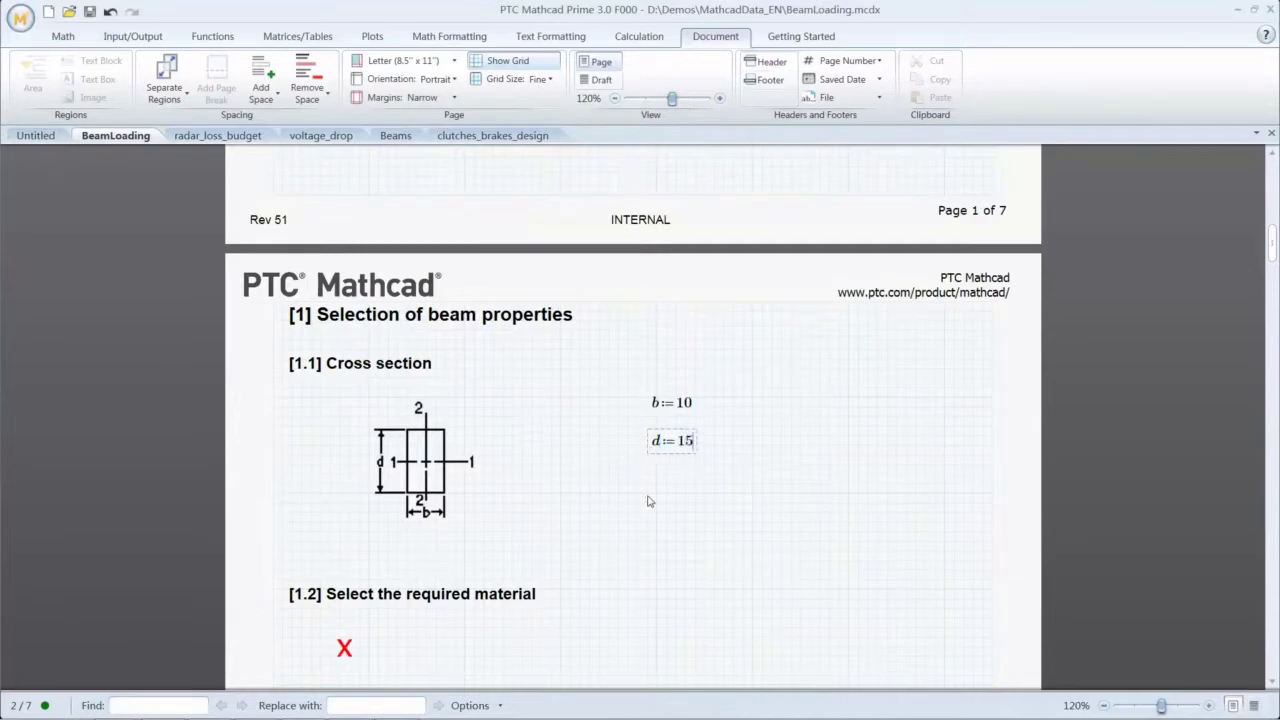
# Define the moment of inertia below d as I:=1/12·b·h^3, with 1/12 as a fraction.
pyautogui.click(647, 484)
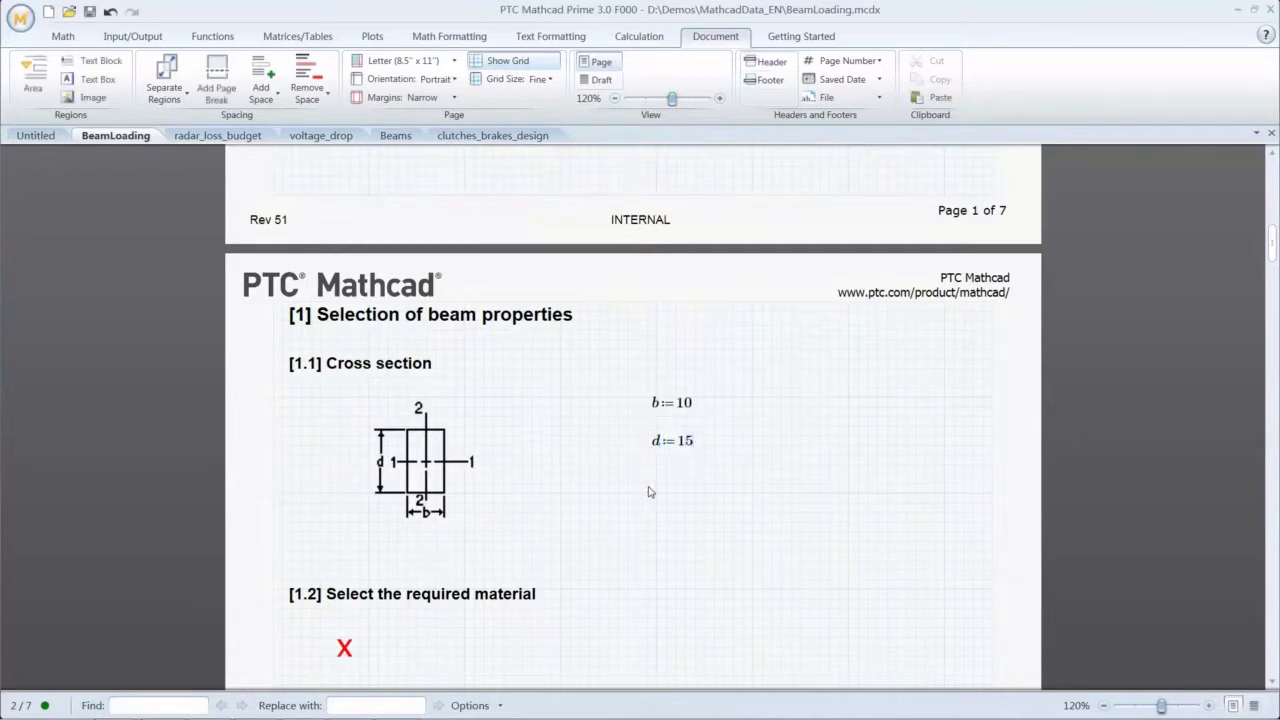
pyautogui.write('I')
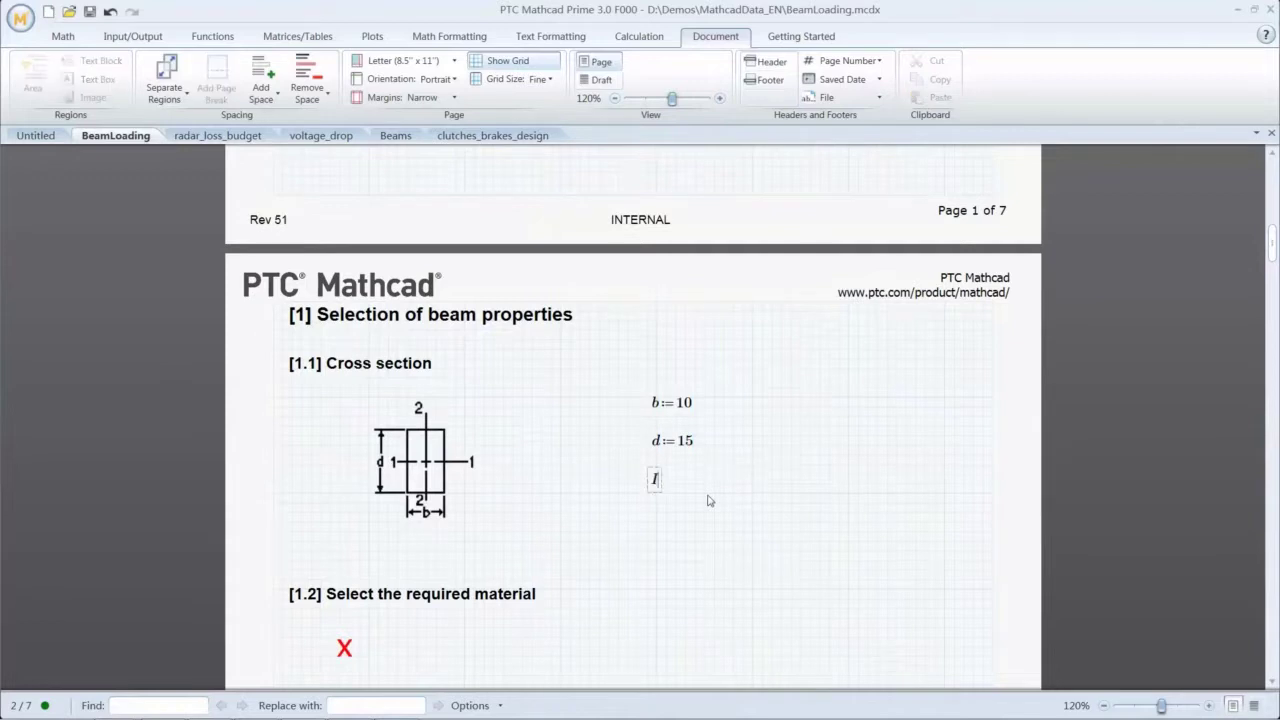
pyautogui.write(':=1/12')
pyautogui.press('space')
pyautogui.press('space')
pyautogui.write('*')
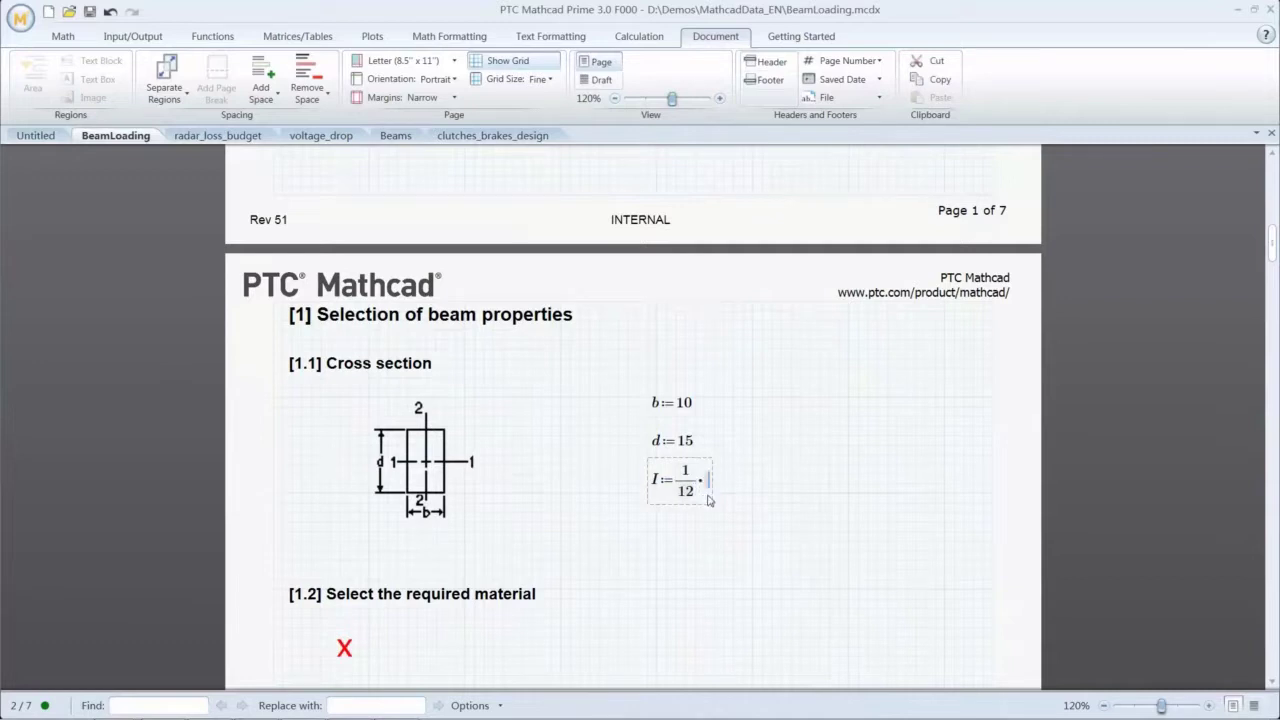
pyautogui.write('b*')
pyautogui.write('h^')
pyautogui.write('3')
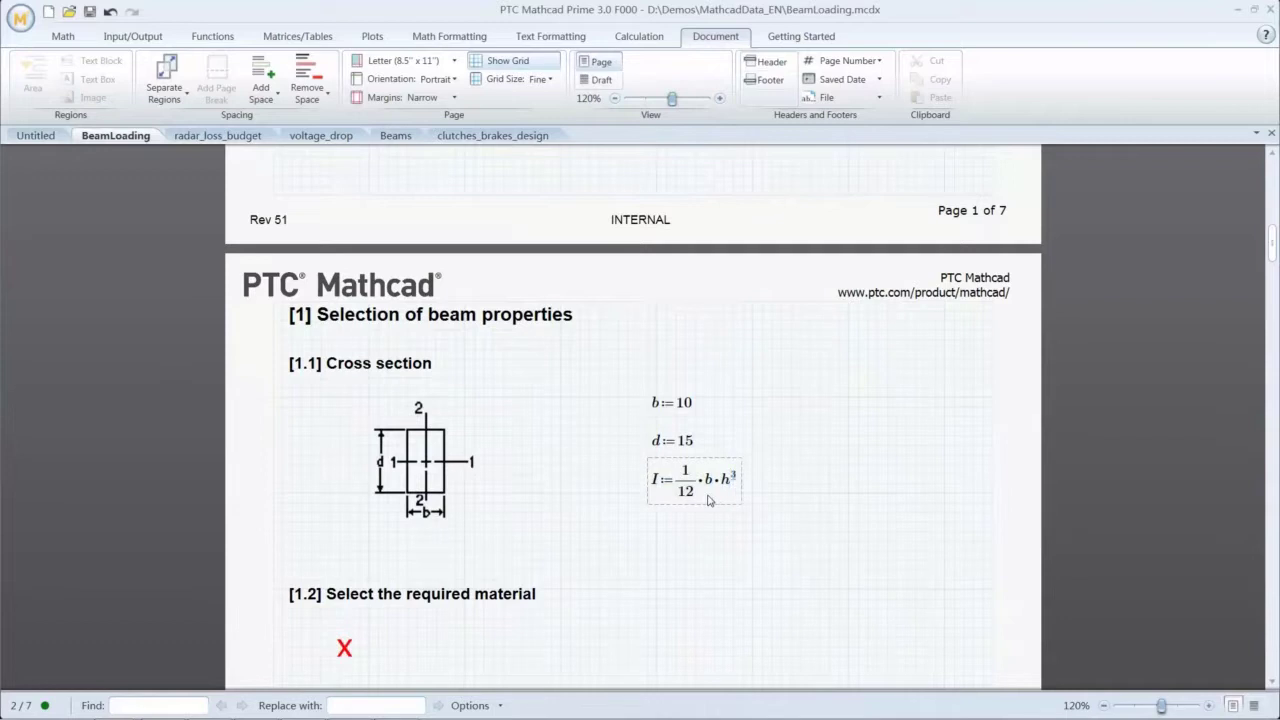
# Evaluate I numerically in a new math region below its definition.
pyautogui.click(647, 541)
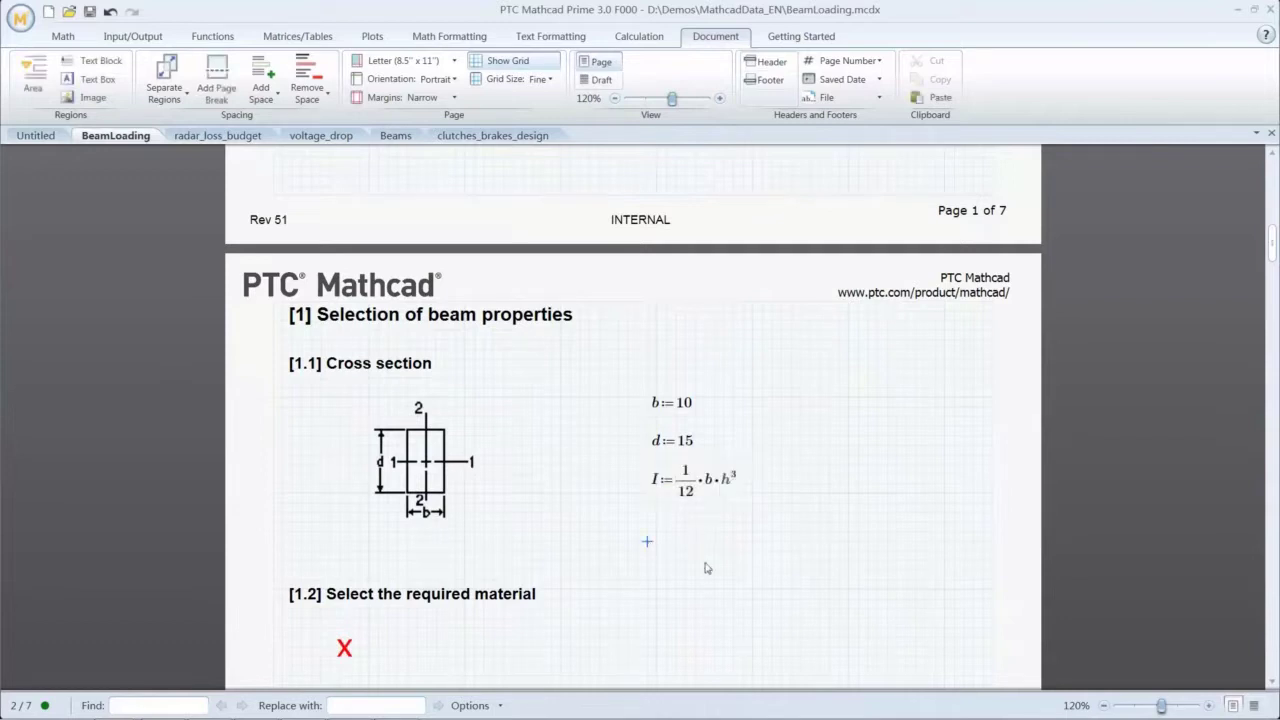
pyautogui.write('I=(2.42·10^-100)·kg^3·m^6/s^3')
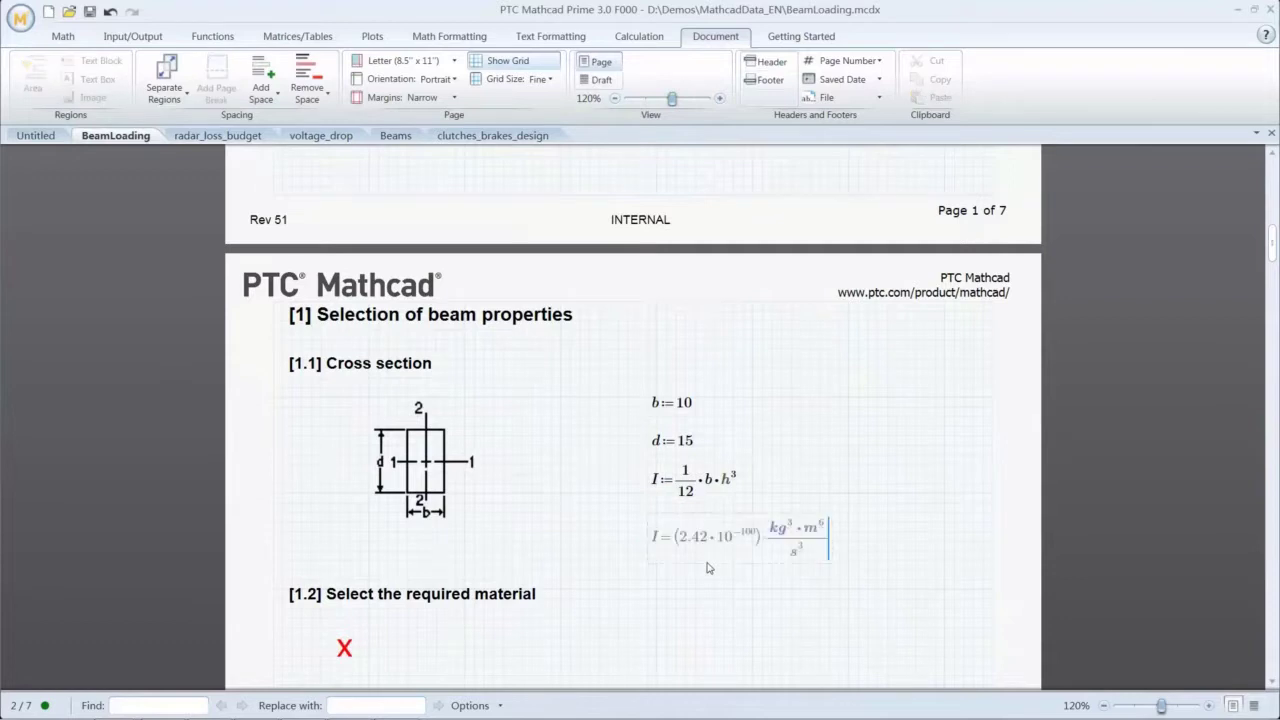
pyautogui.click(878, 551)
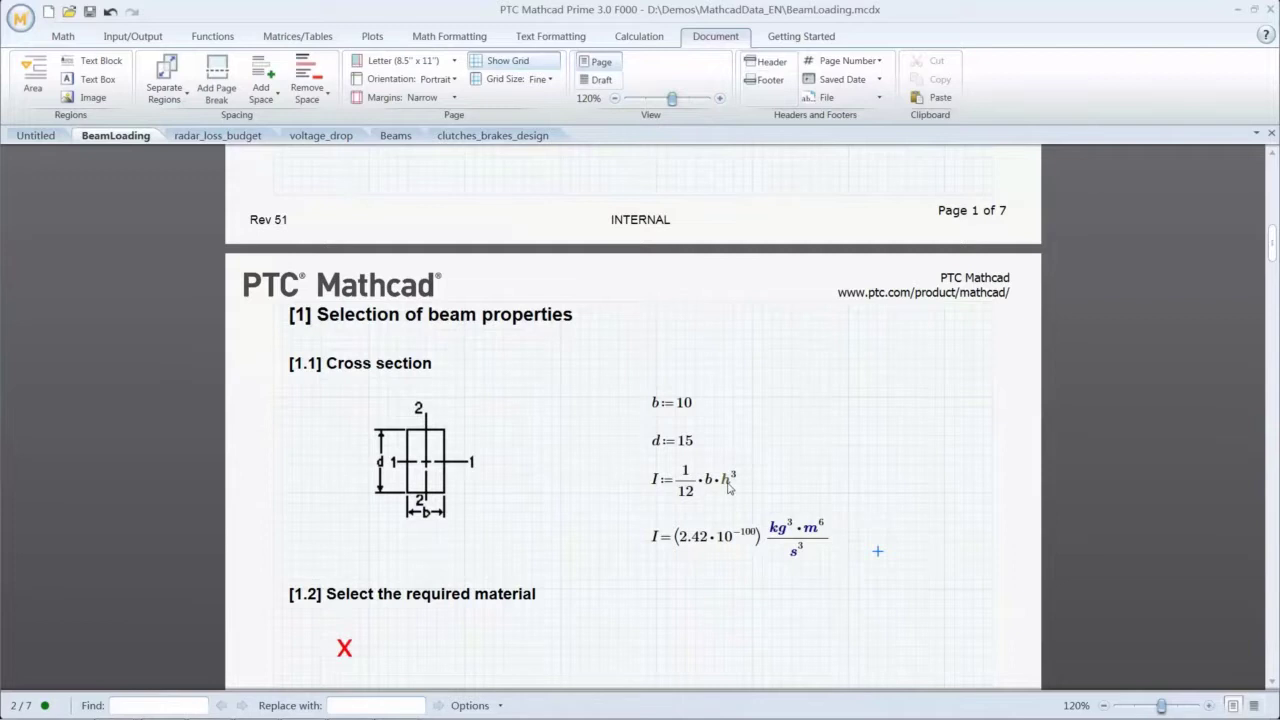
# Evaluate h in a separate math region beside the d definition, and delete that region again.
pyautogui.click(830, 447)
pyautogui.write('h=(6.63·10^-34) kg·m^2/s')
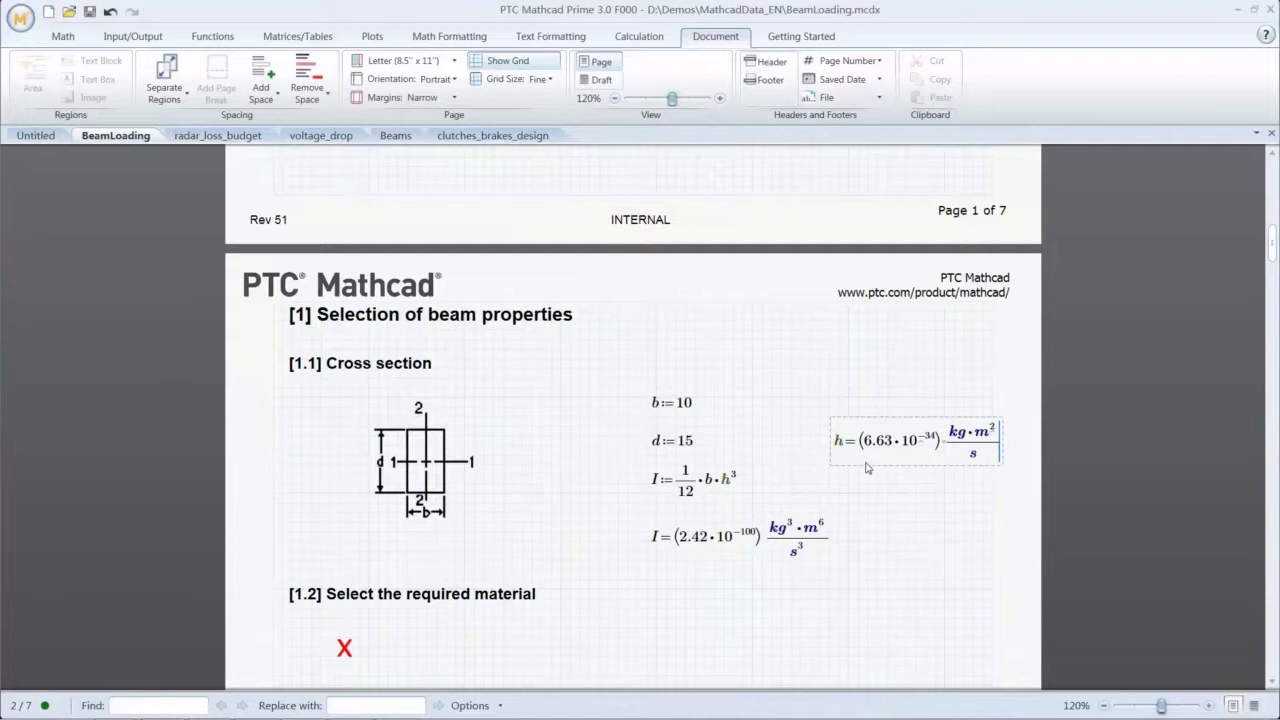
pyautogui.click(916, 489)
pyautogui.moveTo(944, 484); pyautogui.dragTo(908, 438)
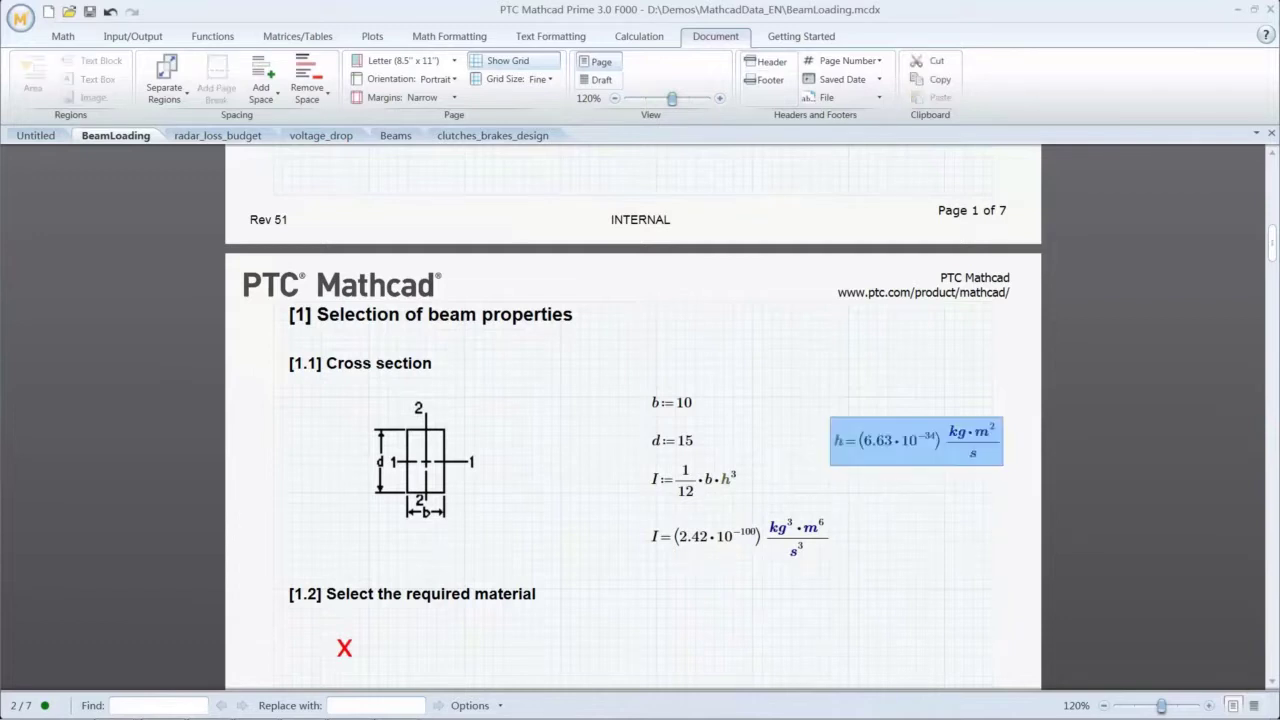
pyautogui.press('Delete')
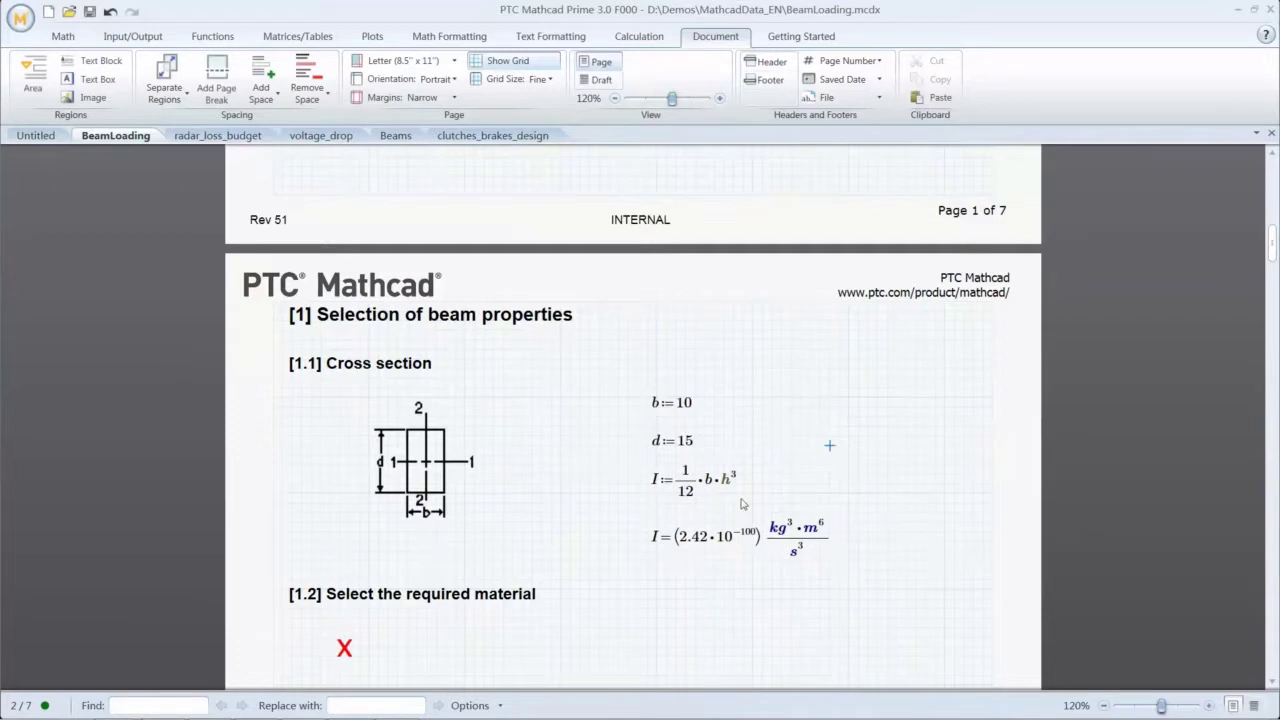
# Replace h with d in the definition of I so the cubed term is d^3.
pyautogui.click(731, 484)
pyautogui.press('BackSpace')
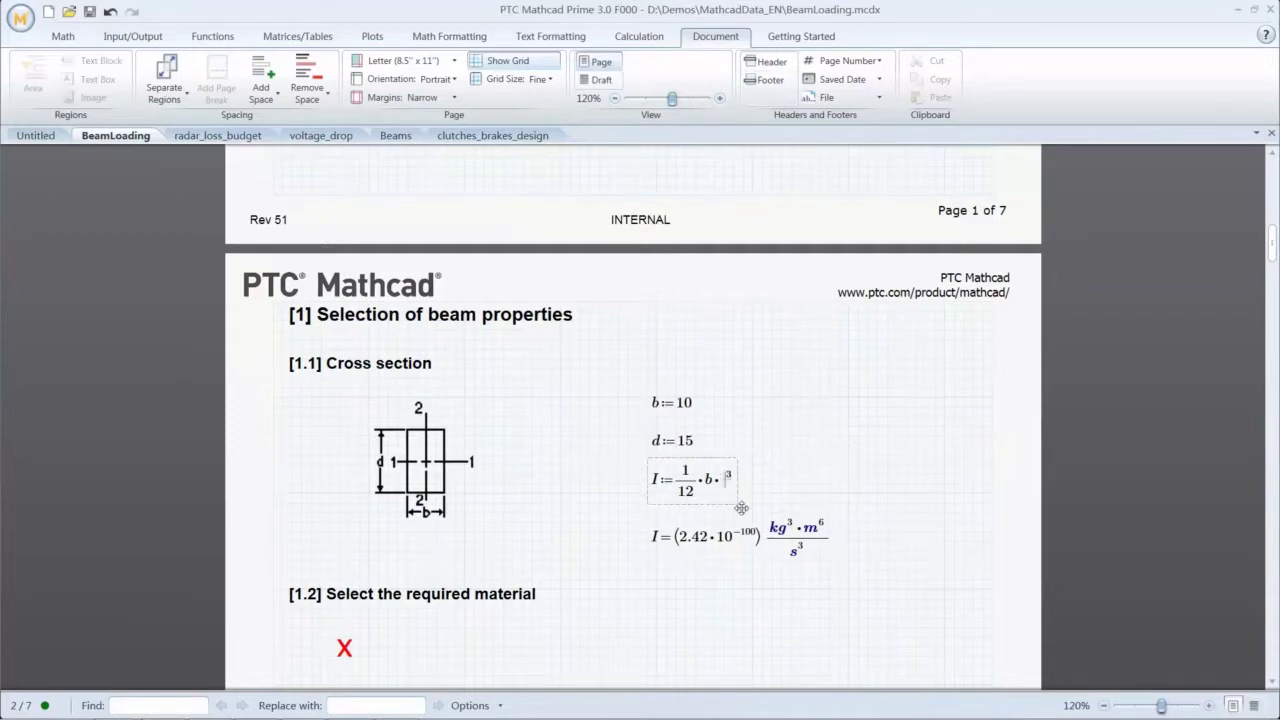
pyautogui.write('d')
pyautogui.click(868, 493)
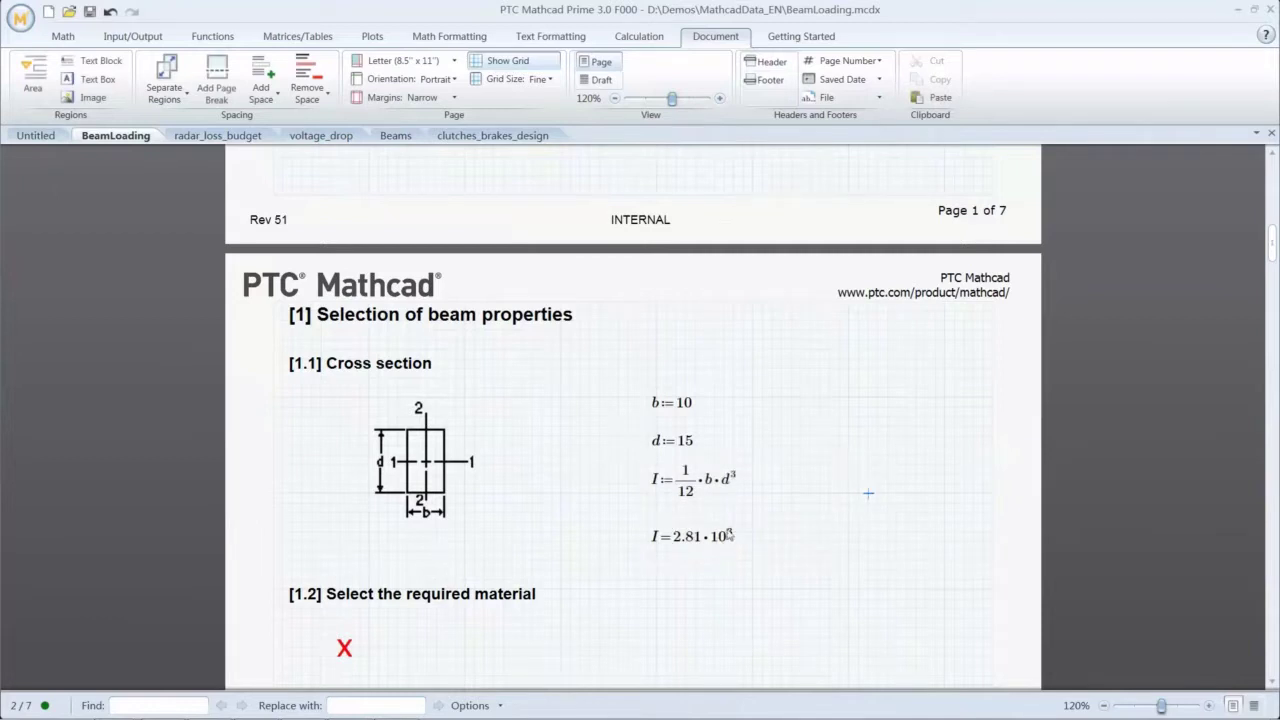
# Add the unit cm to the values of b and d.
pyautogui.click(690, 412)
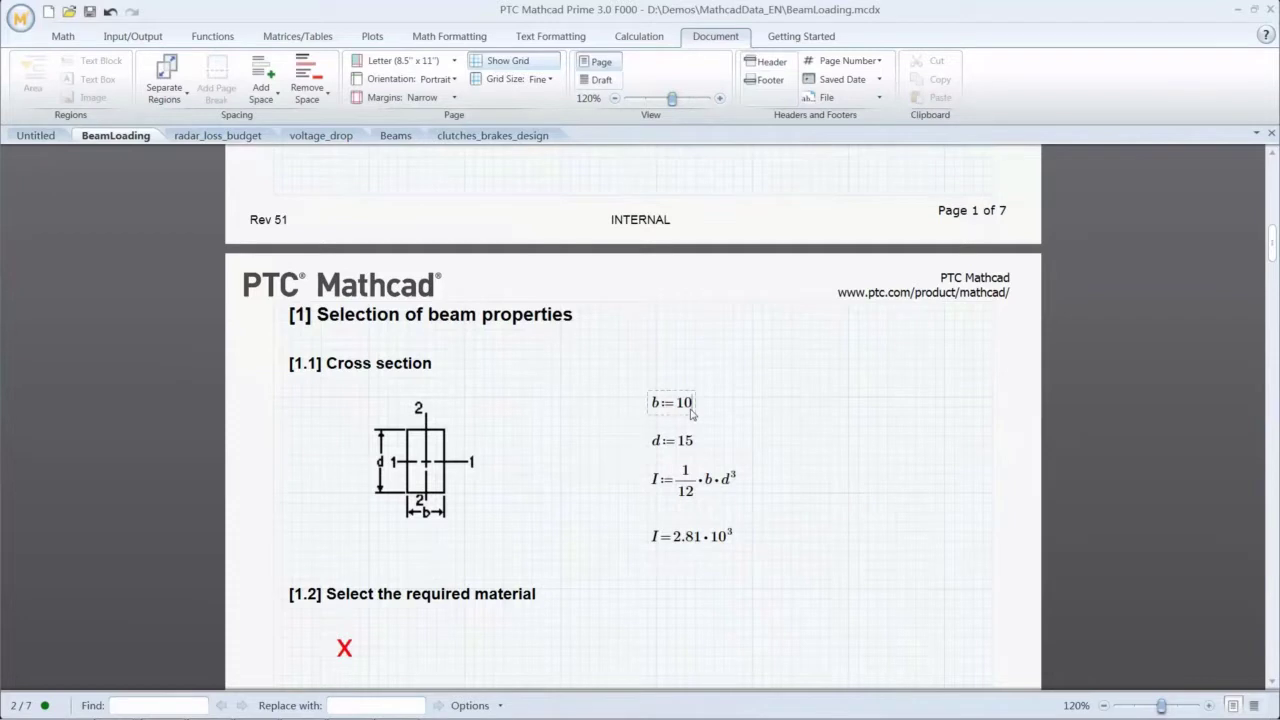
pyautogui.write('cm')
pyautogui.press('Down')
pyautogui.write('cm')
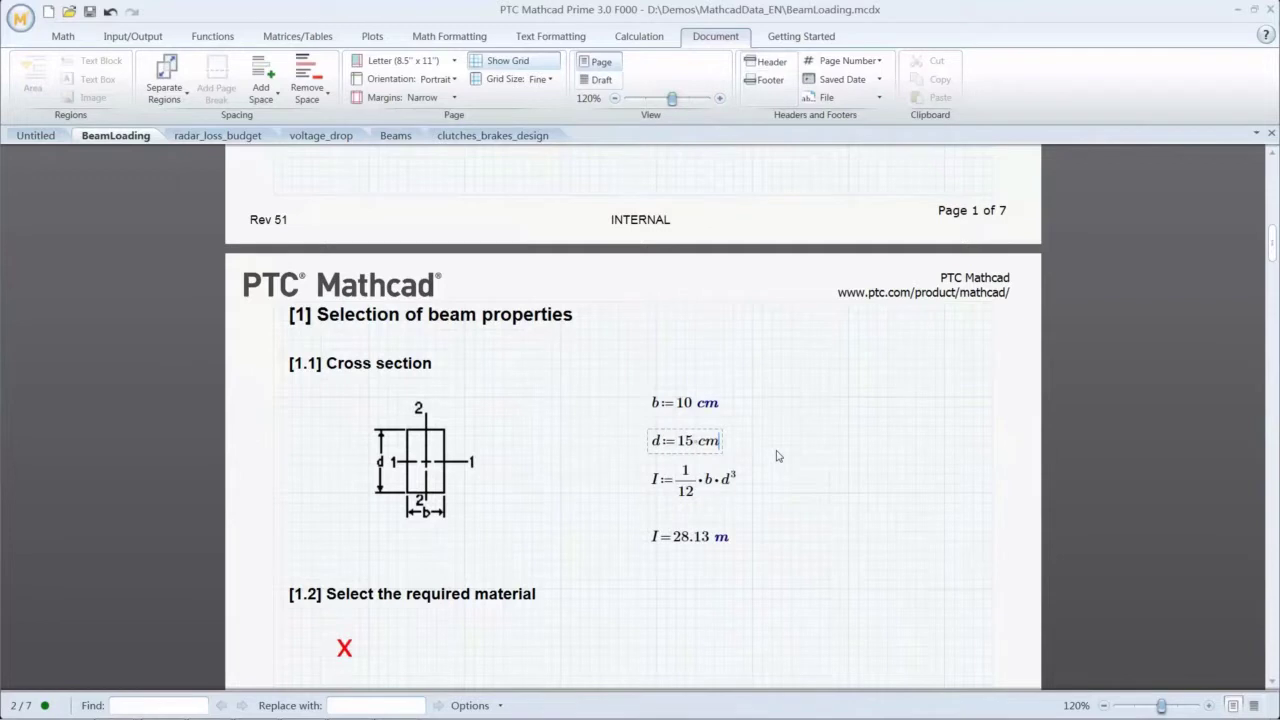
pyautogui.click(772, 446)
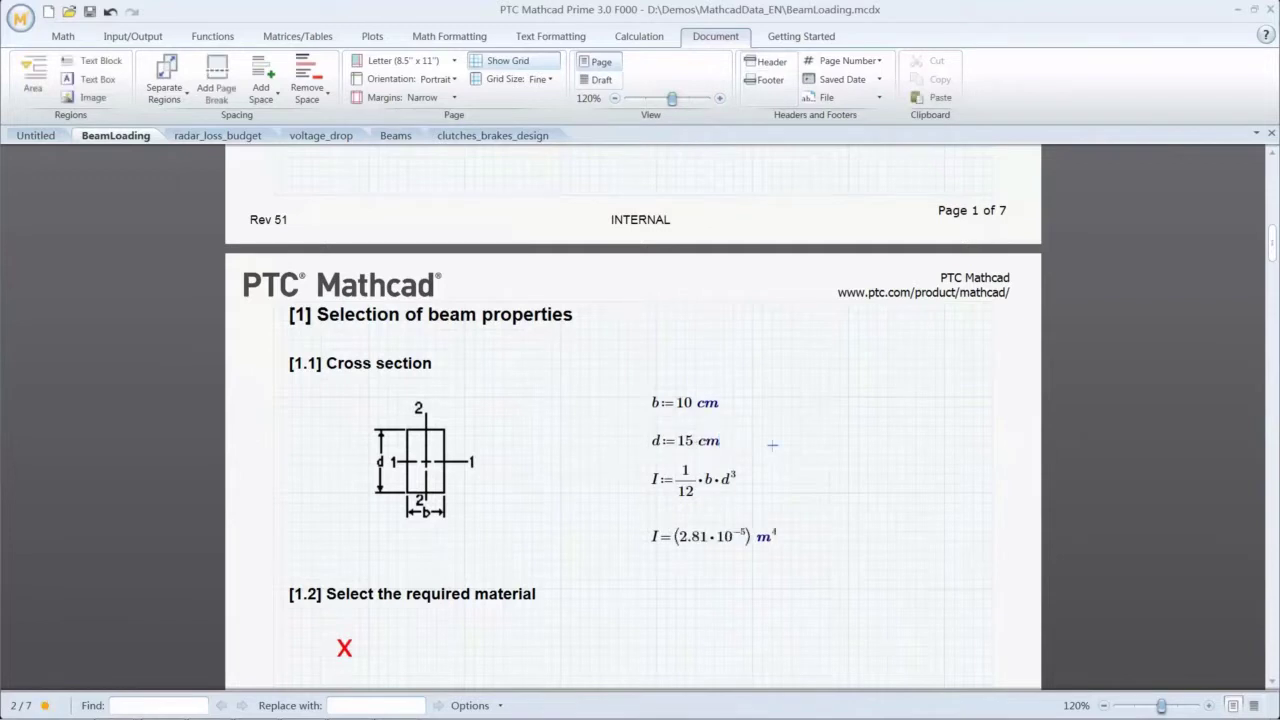
# Change the display unit of the evaluated I to cm^4.
pyautogui.click(779, 546)
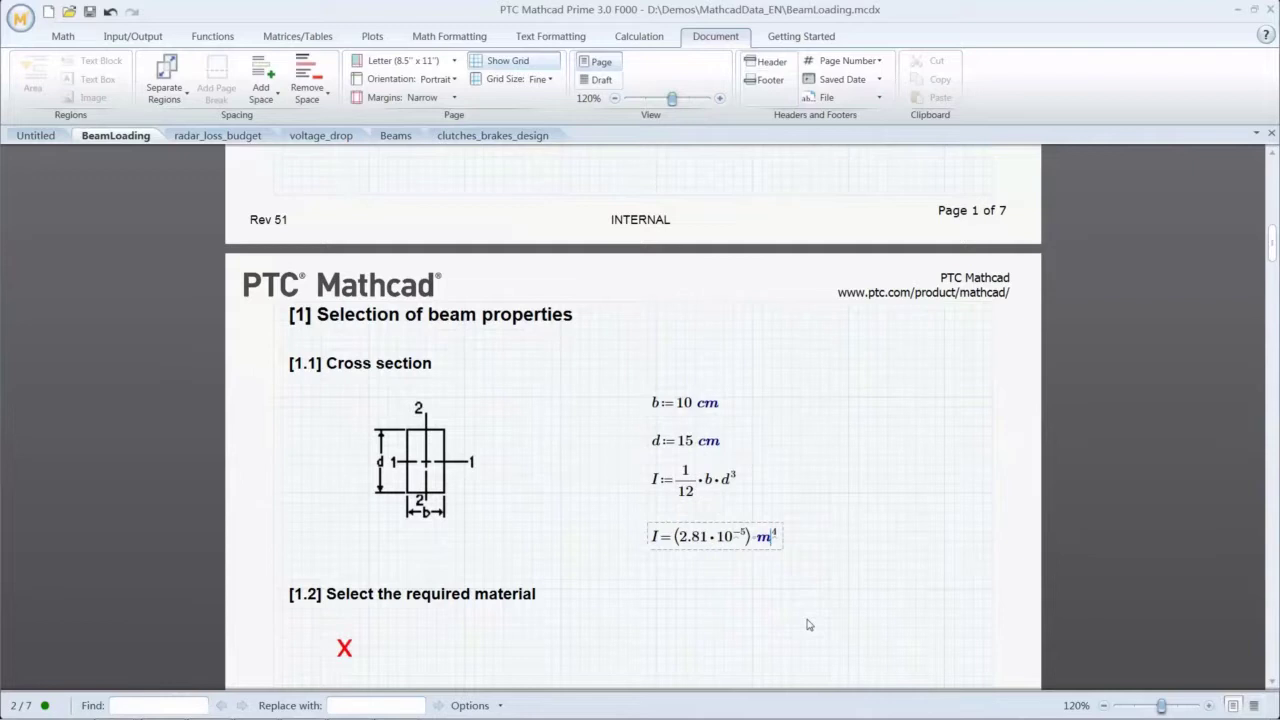
pyautogui.write('c')
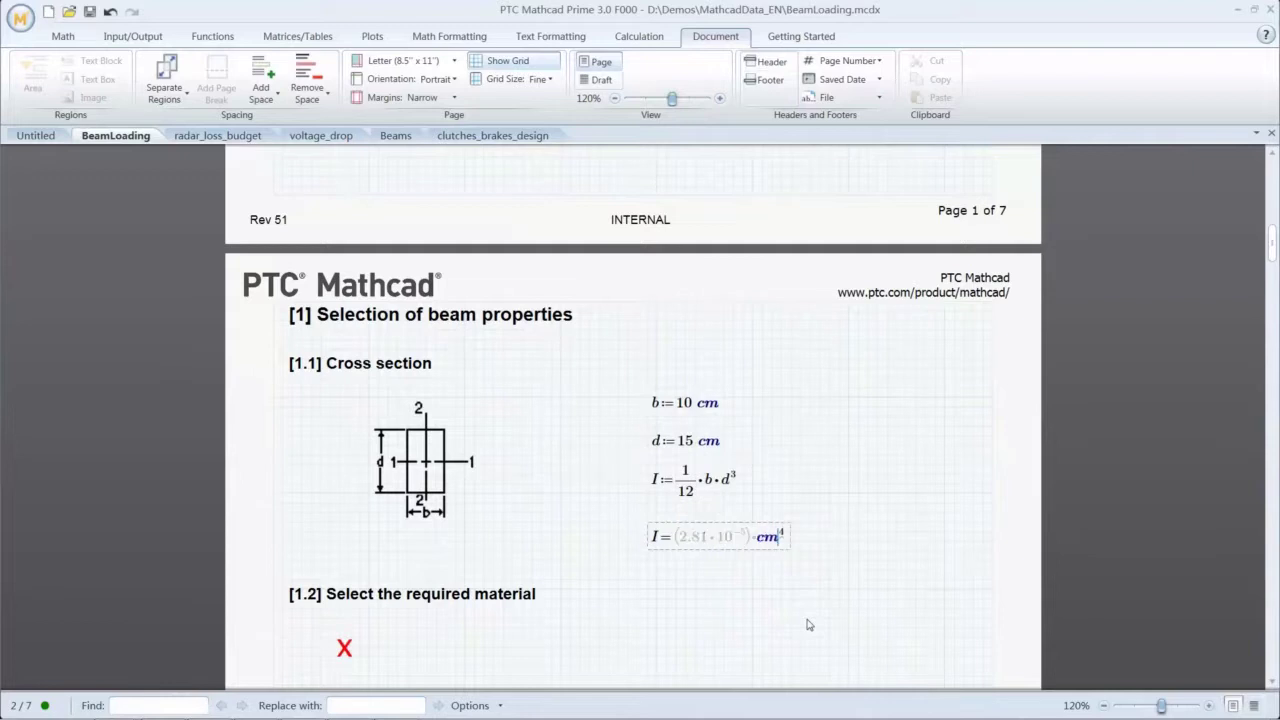
pyautogui.click(813, 585)
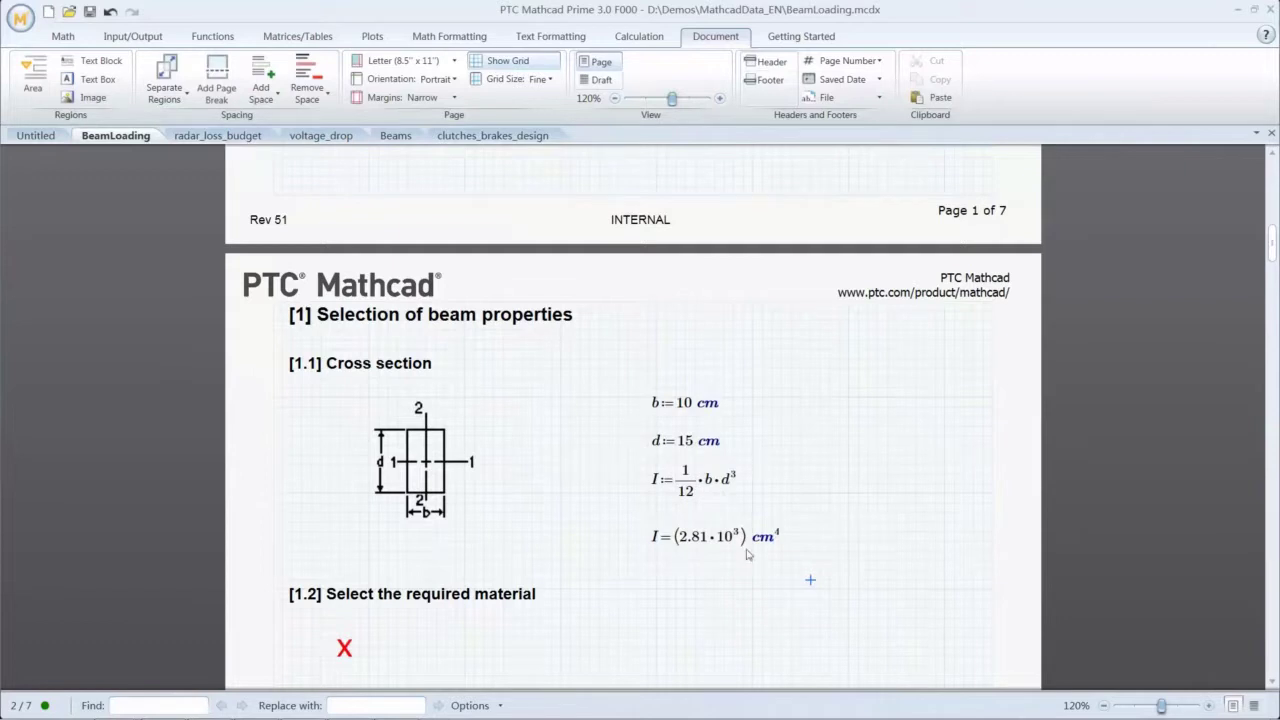
# Try evaluating b+2 s in a region beside the I definition to test mixed units, and remove the region.
pyautogui.click(841, 478)
pyautogui.write('b+')
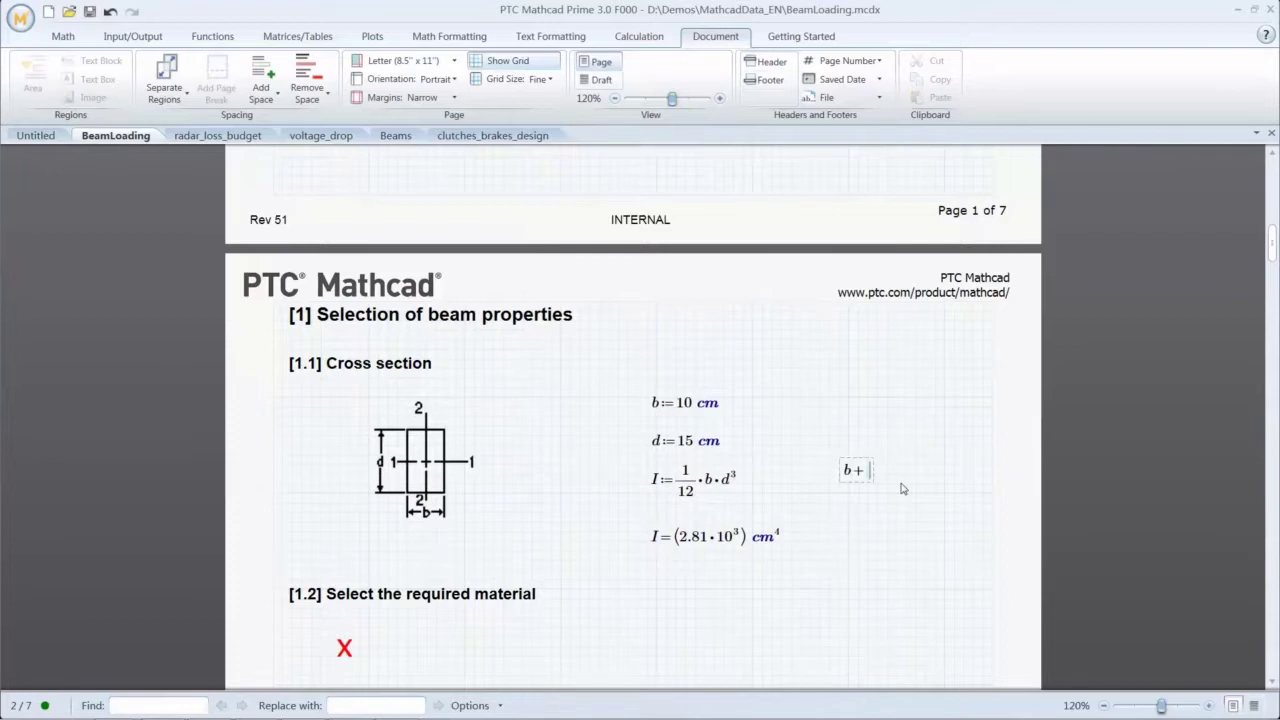
pyautogui.write('2*s')
pyautogui.write('=')
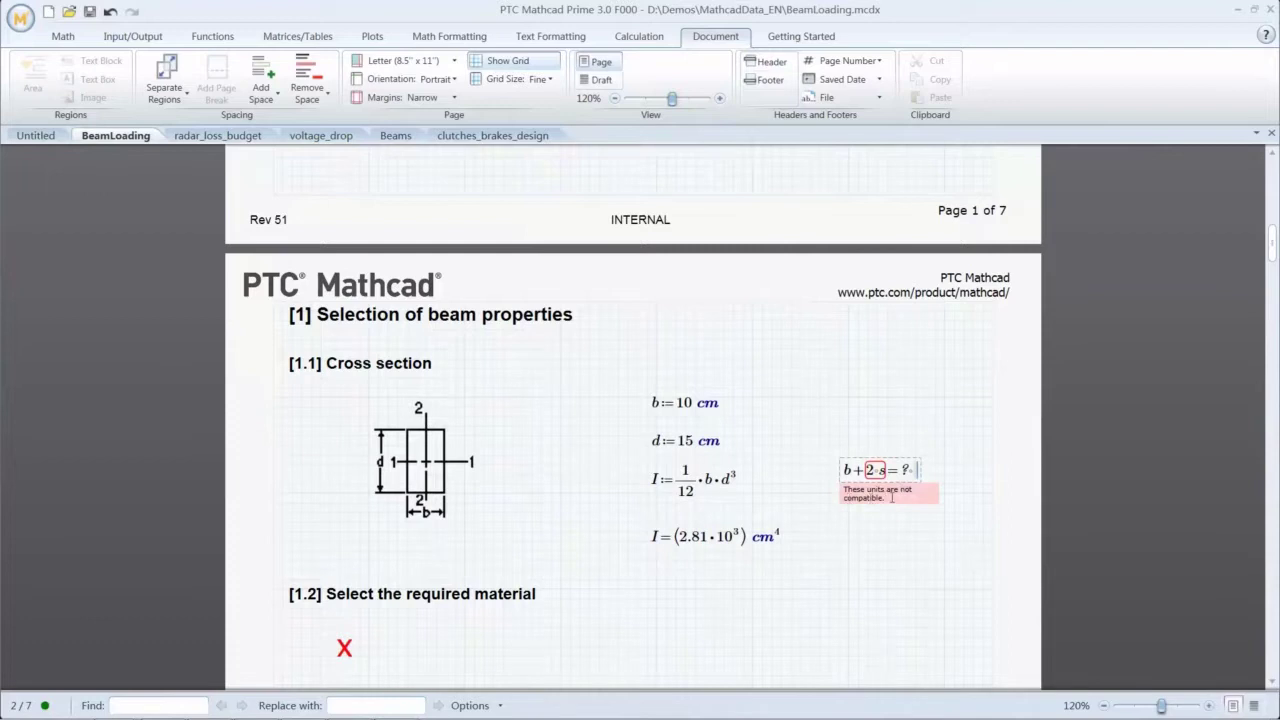
pyautogui.click(935, 522)
pyautogui.moveTo(855, 472); pyautogui.dragTo(865, 536)
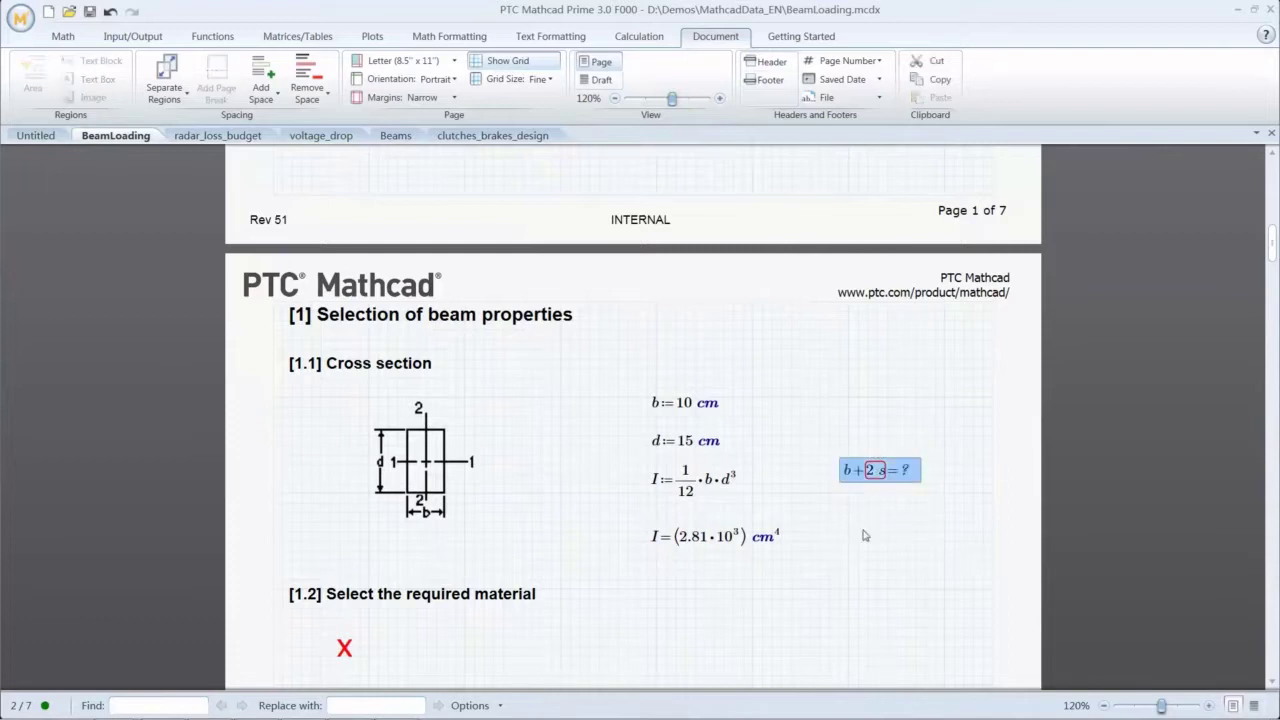
pyautogui.hotkey('ctrl', 'x')
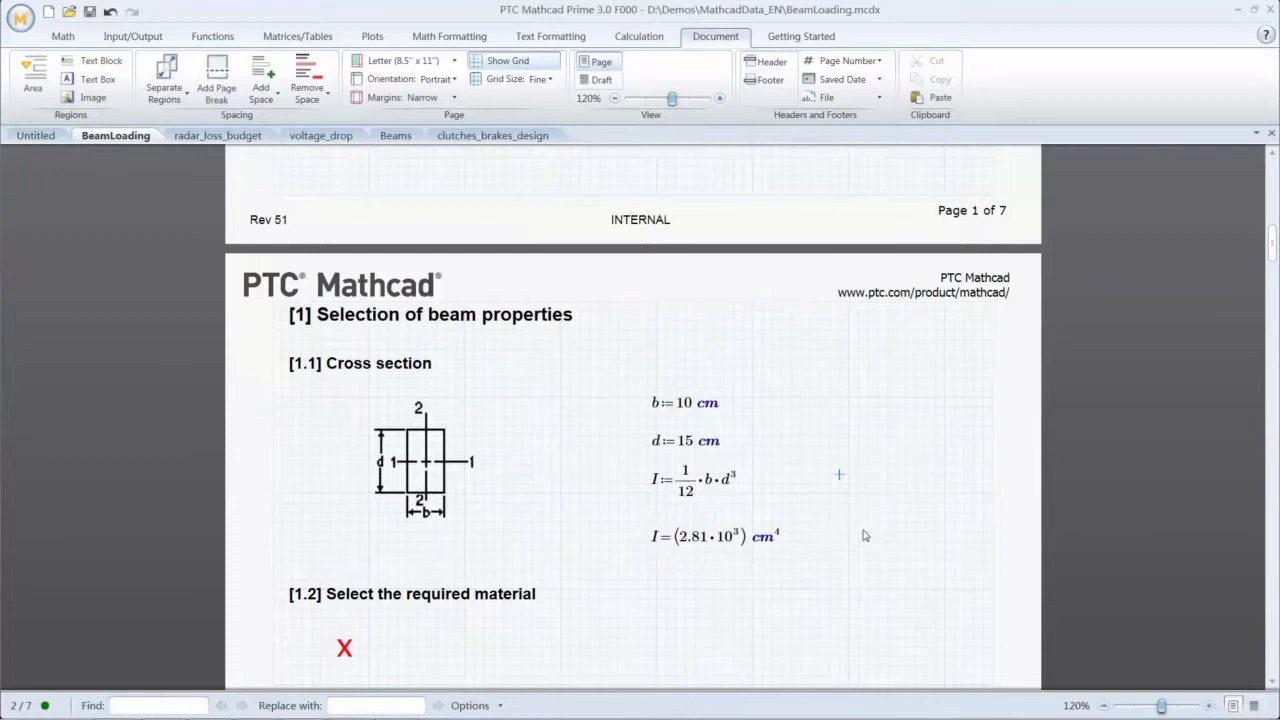
# Remove the three X placeholders under the heading "[1.2] Select the required material".
pyautogui.scroll(-5, 865, 536)
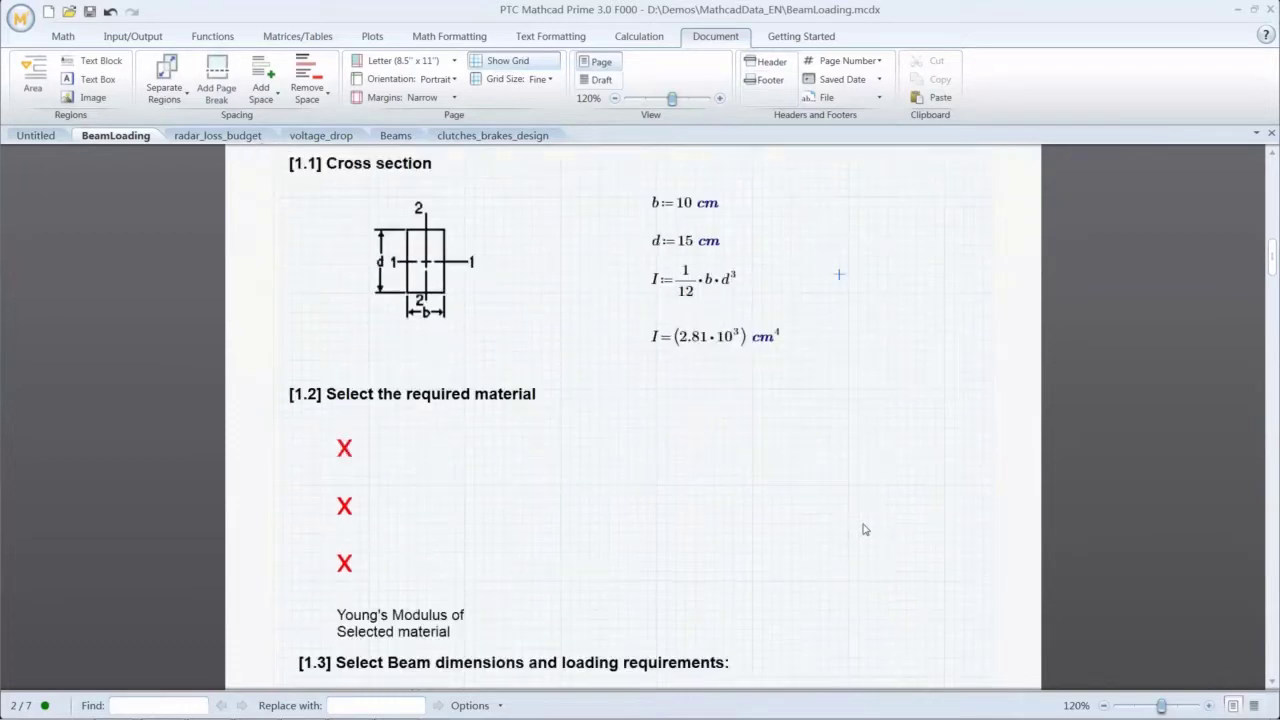
pyautogui.scroll(-1, 865, 528)
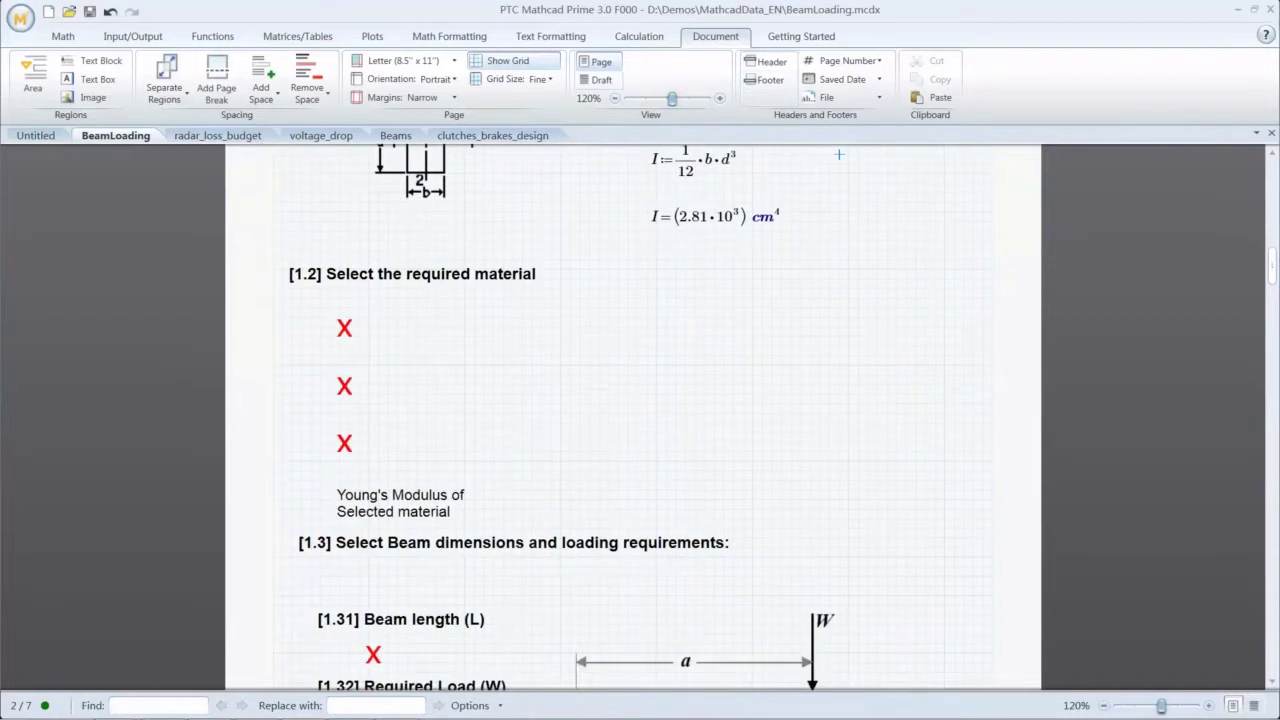
pyautogui.moveTo(414, 457); pyautogui.dragTo(323, 318)
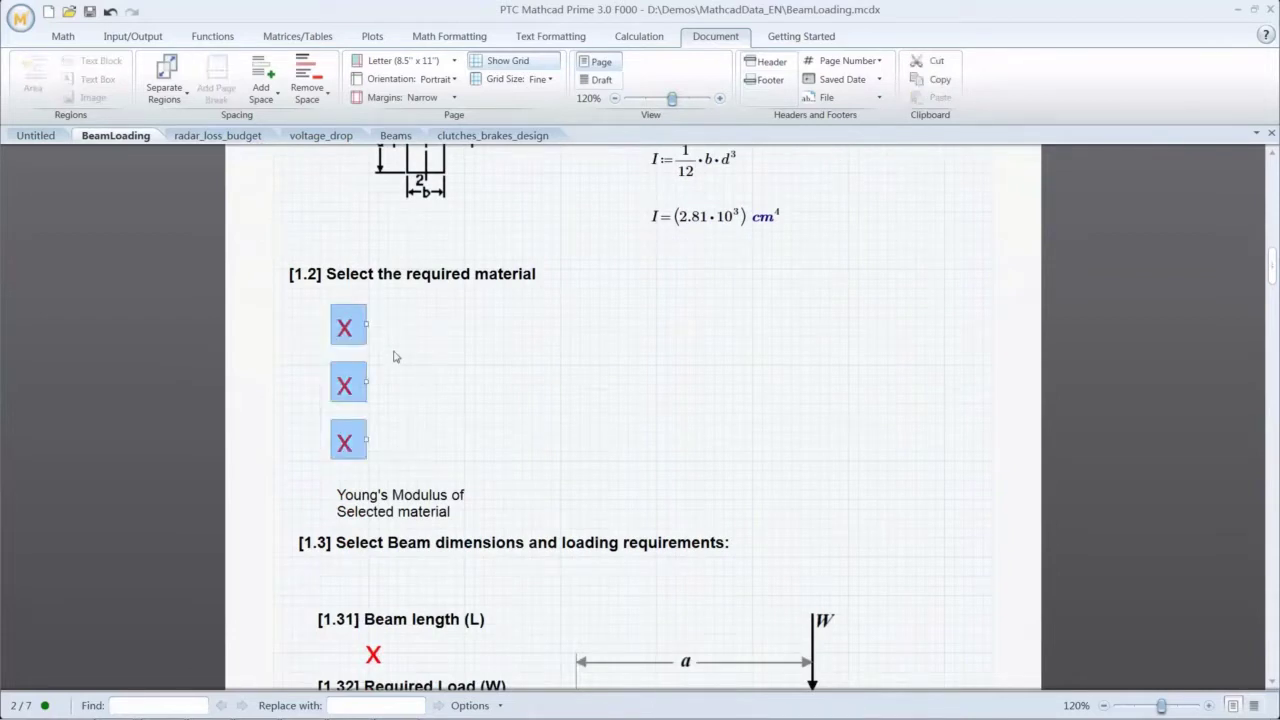
pyautogui.hotkey('ctrl', 'x')
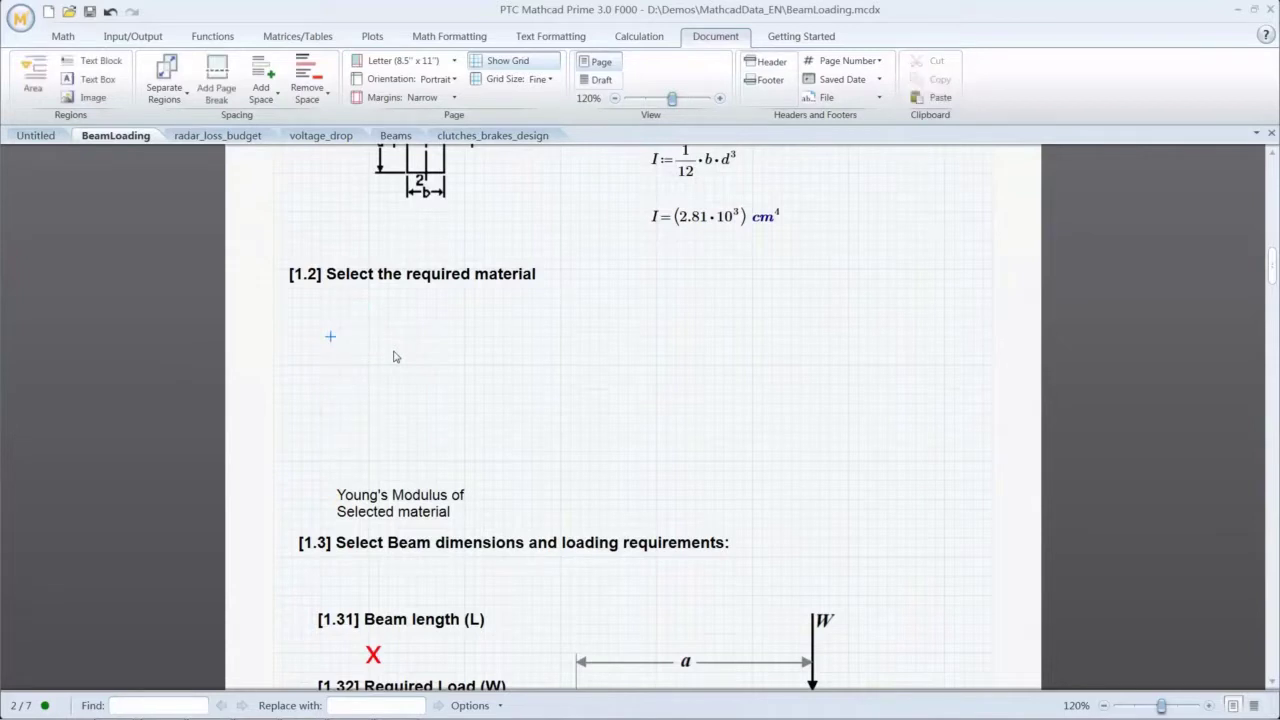
# Start a READEXCEL import below the heading "[1.2] Select the required material" and load ElasticModulus.xlsx as its source file.
pyautogui.click(304, 310)
pyautogui.click(133, 36)
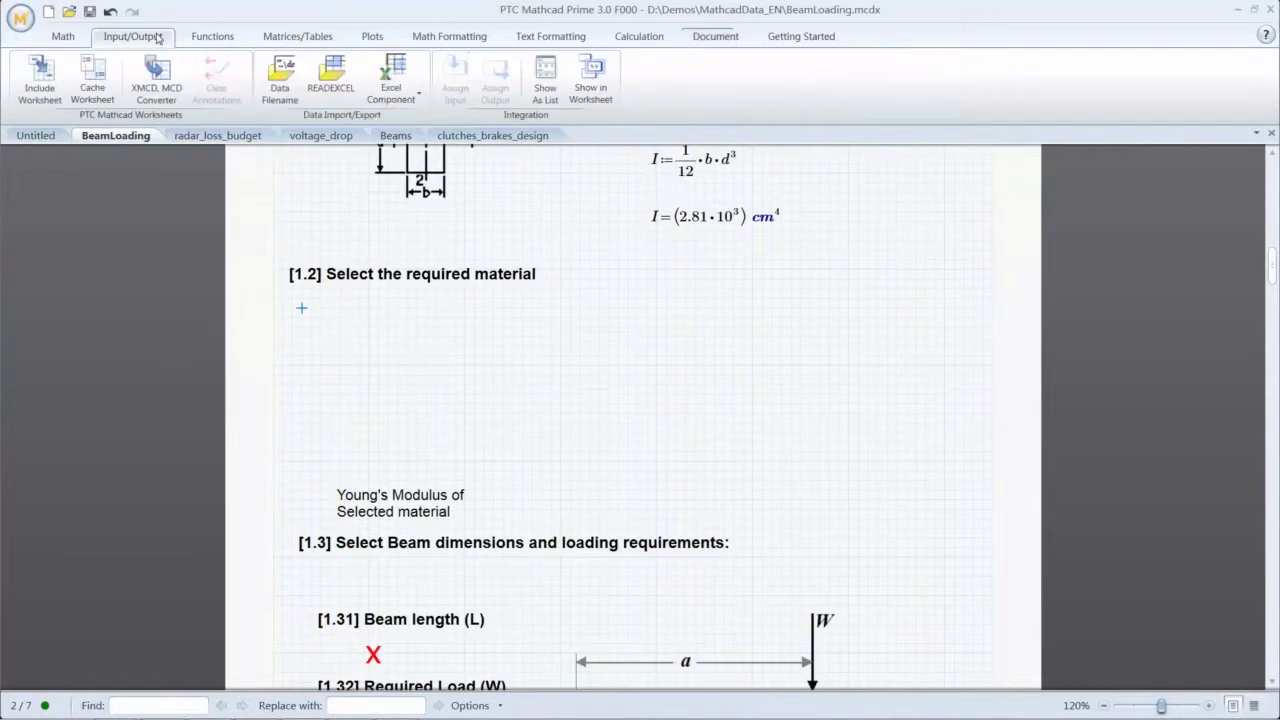
pyautogui.click(330, 78)
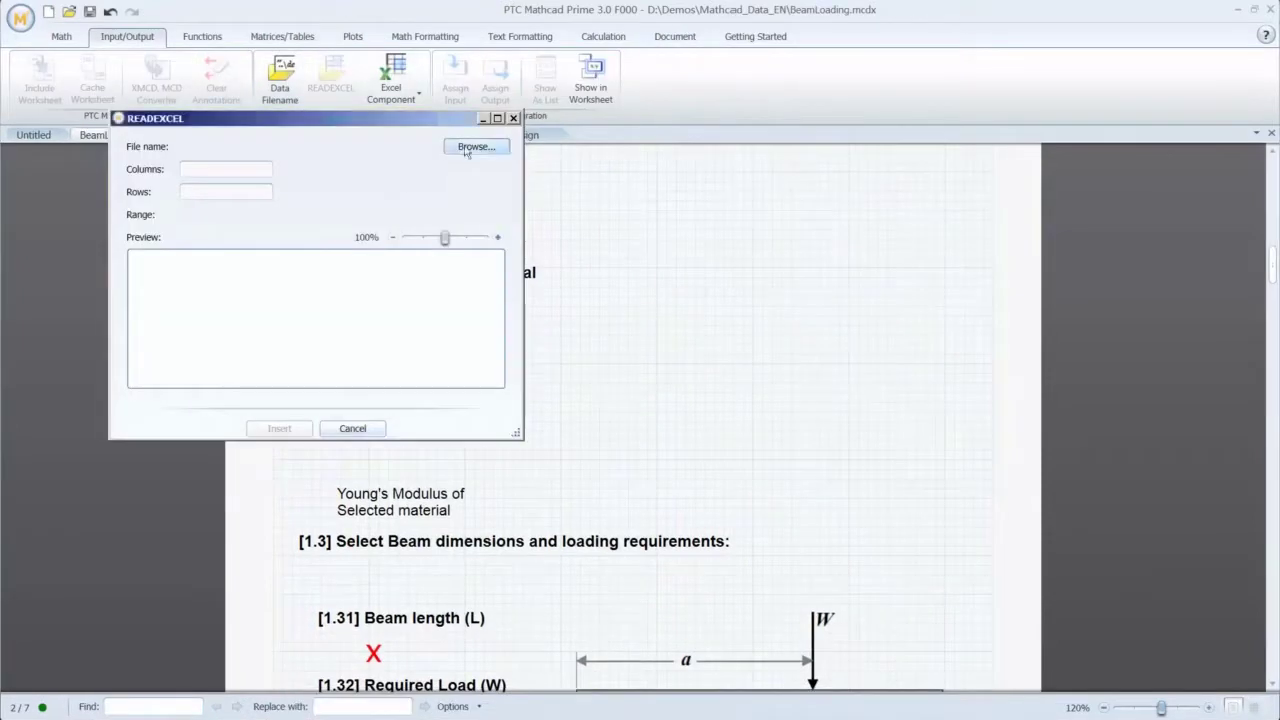
pyautogui.click(465, 148)
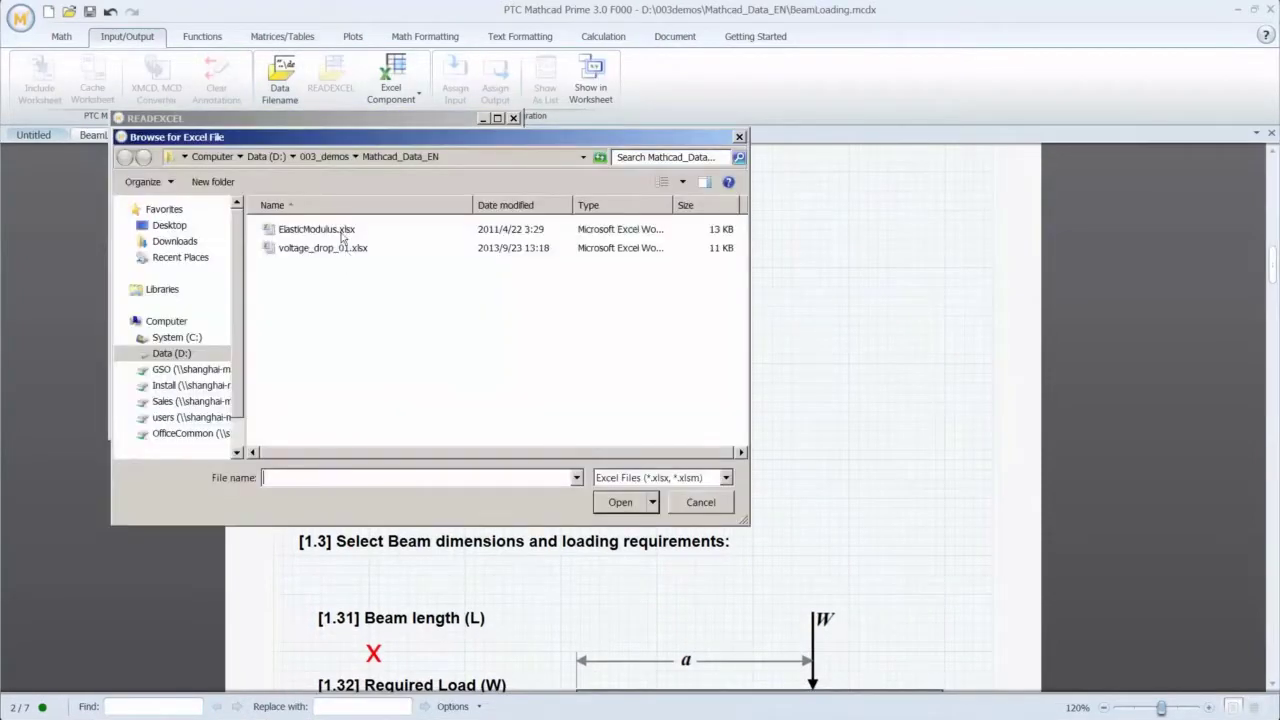
pyautogui.click(340, 232)
pyautogui.click(621, 503)
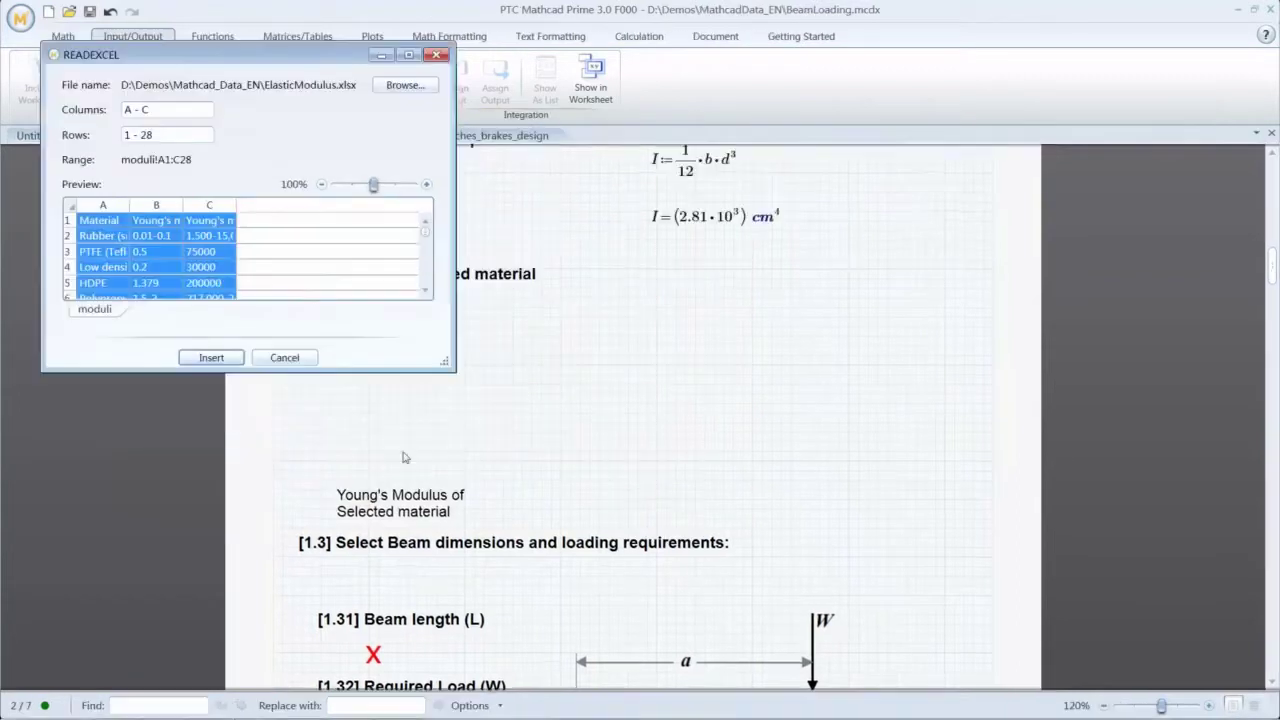
# Enlarge the READEXCEL preview, limit the imported range to A15:C18 of the moduli sheet, and insert the function.
pyautogui.moveTo(444, 362); pyautogui.dragTo(576, 659)
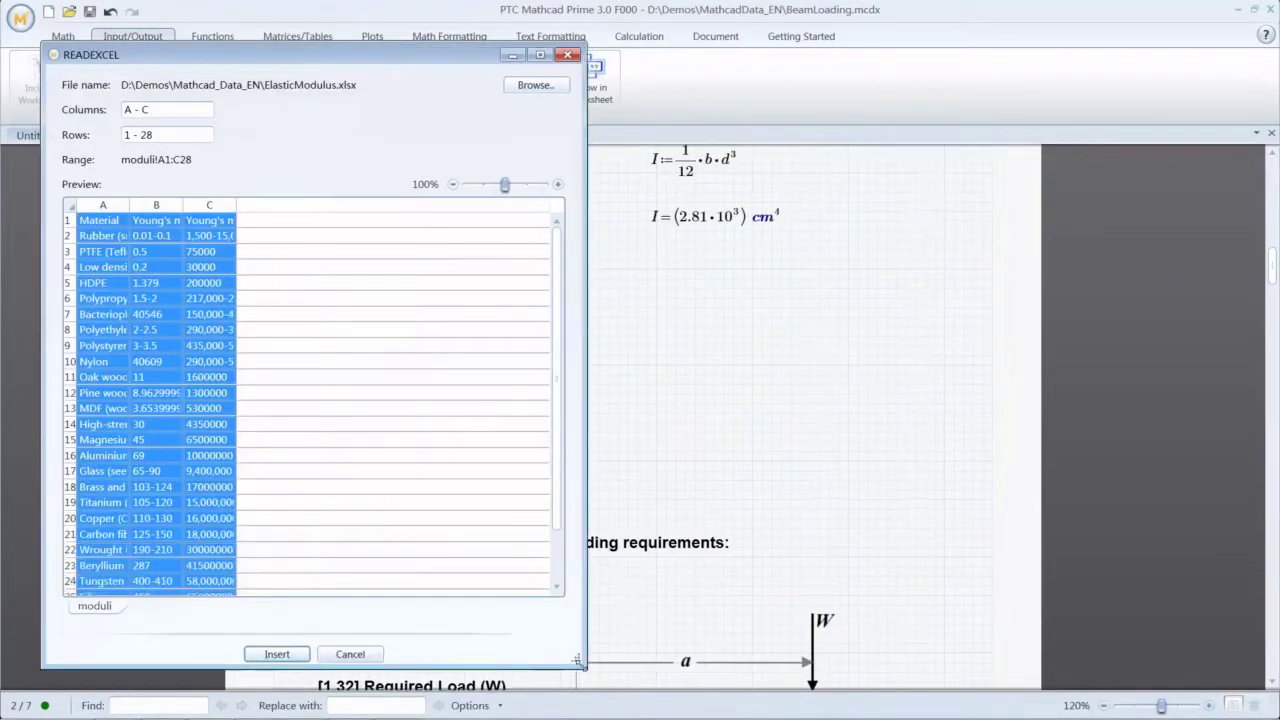
pyautogui.click(105, 443)
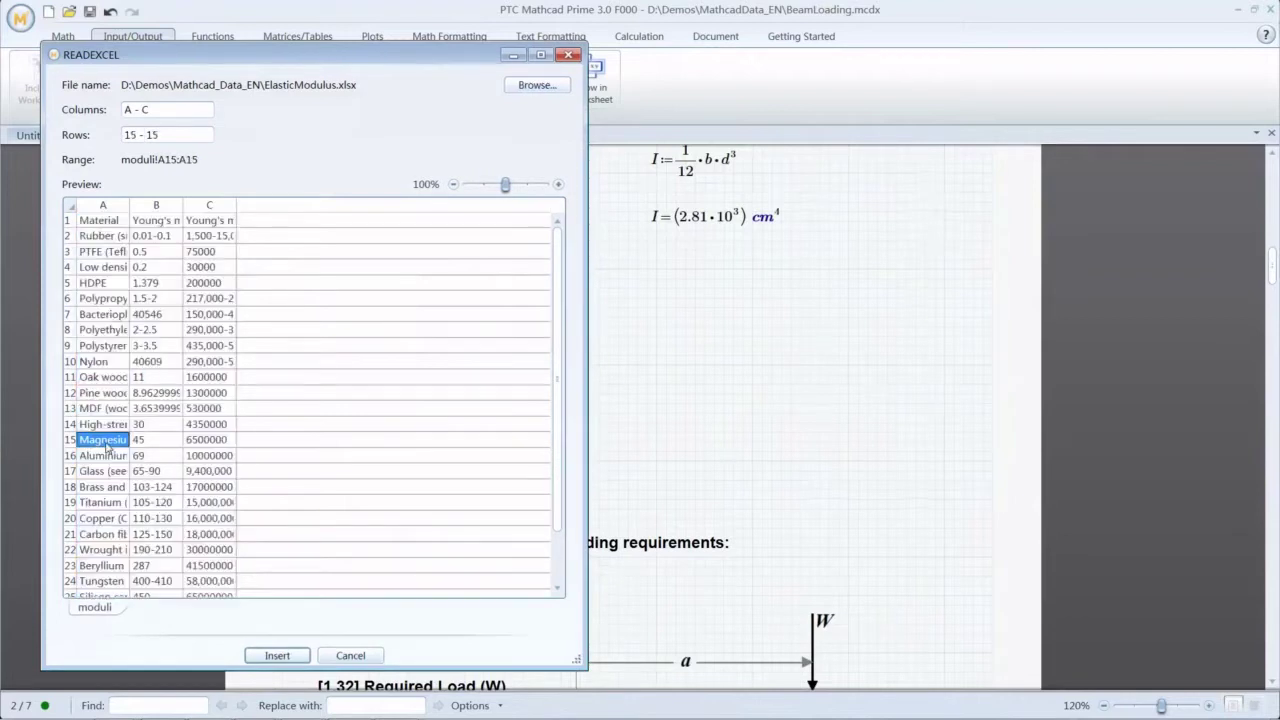
pyautogui.keyDown('shift'); pyautogui.click(212, 492); pyautogui.keyUp('shift')
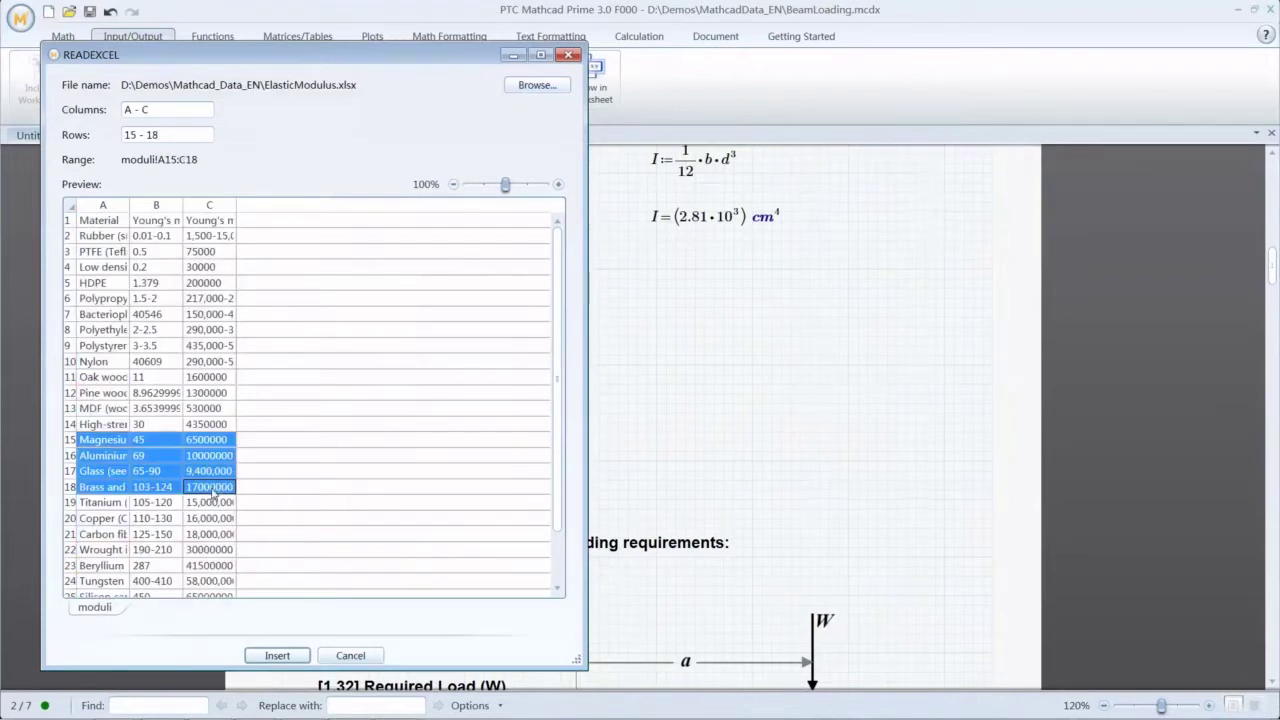
pyautogui.click(279, 658)
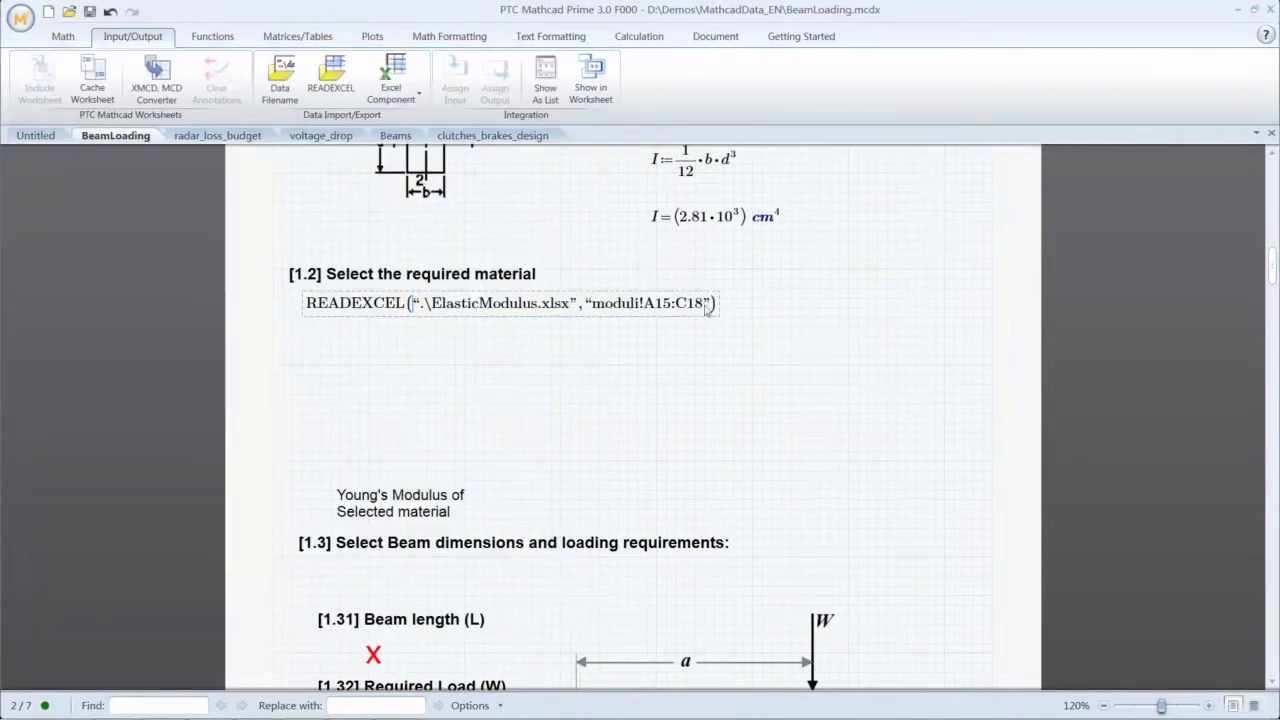
# Assign the inserted READEXCEL expression to a variable named data.
pyautogui.click(307, 303)
pyautogui.write('data ')
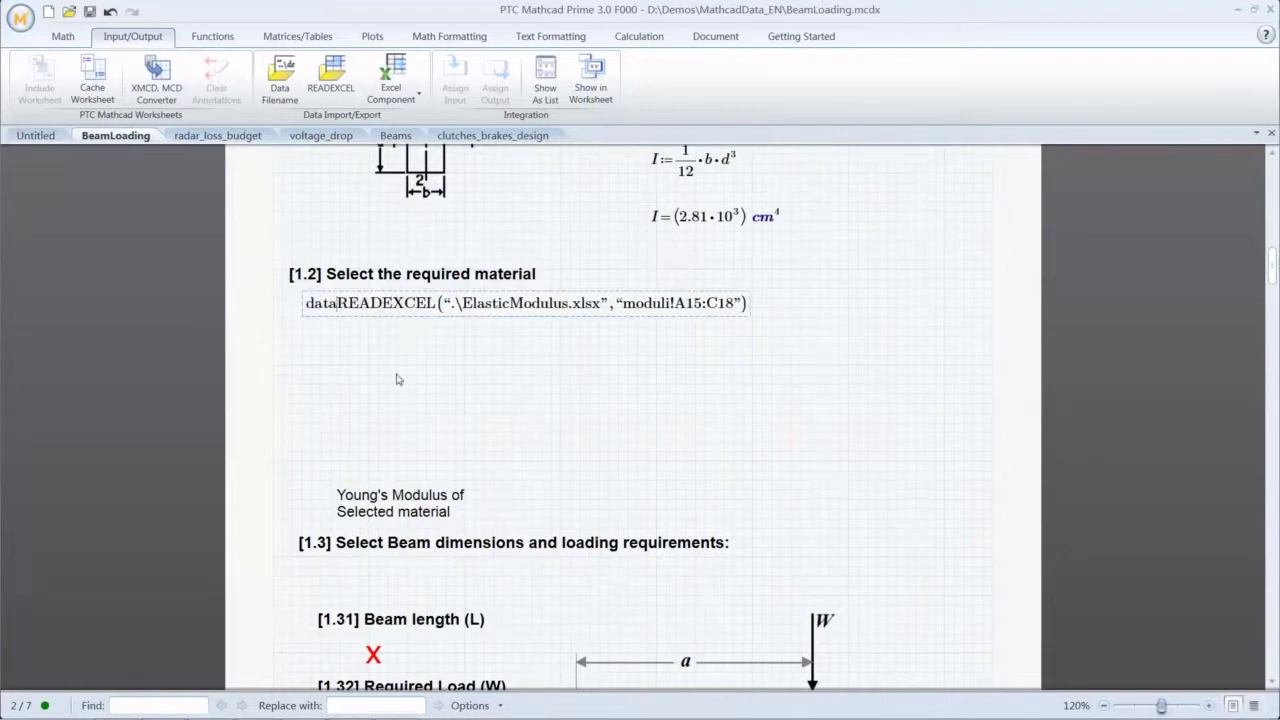
pyautogui.write(':=')
pyautogui.click(397, 379)
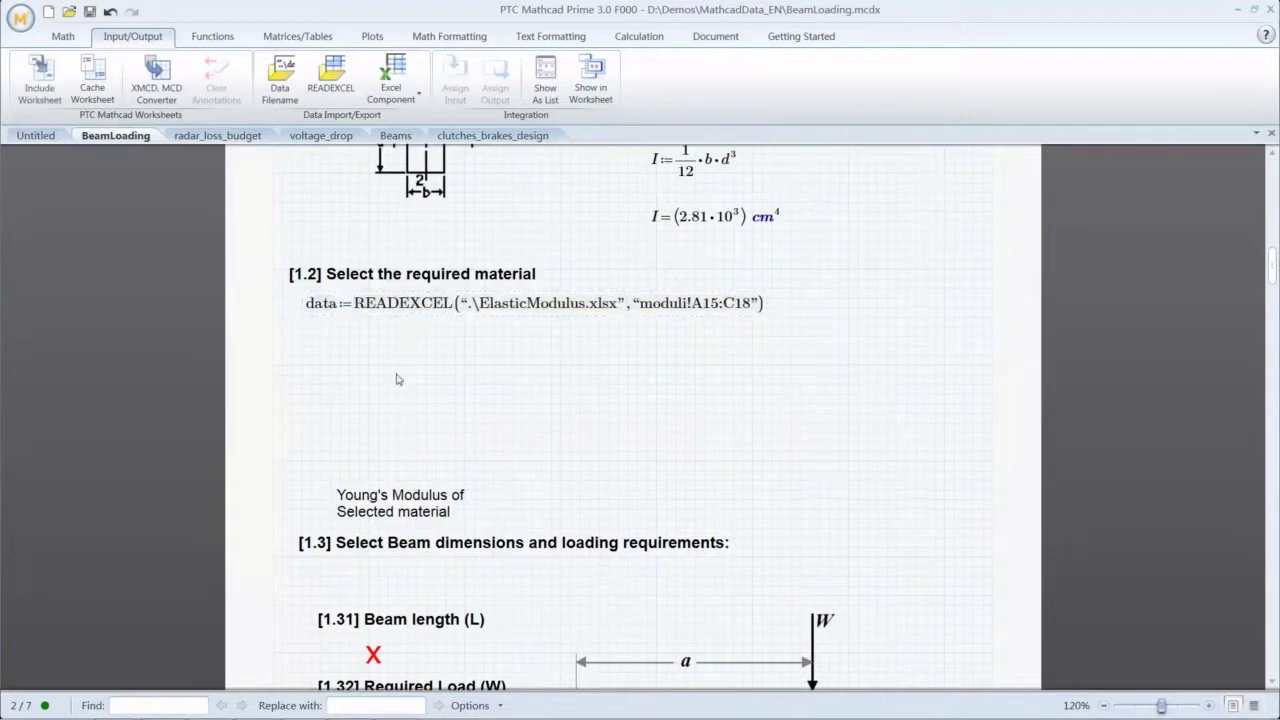
# Evaluate data in a new region below its definition to display the imported material table.
pyautogui.click(304, 377)
pyautogui.write('data=')
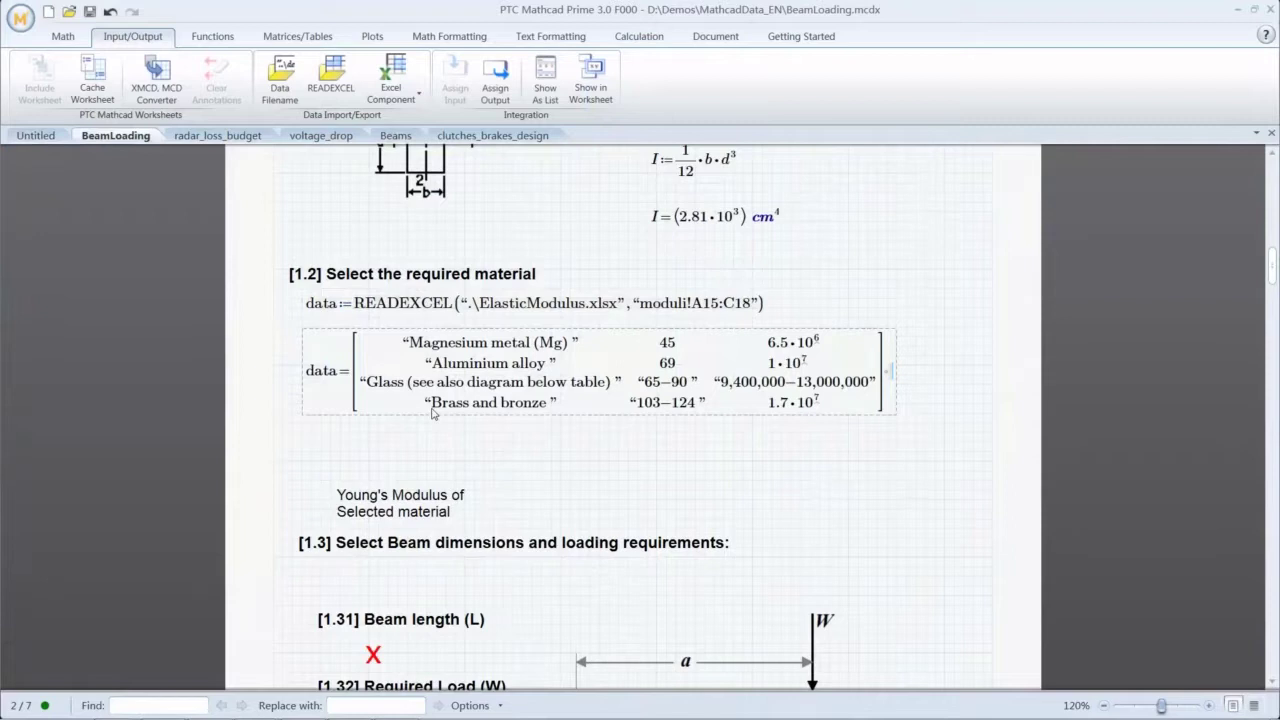
pyautogui.click(503, 442)
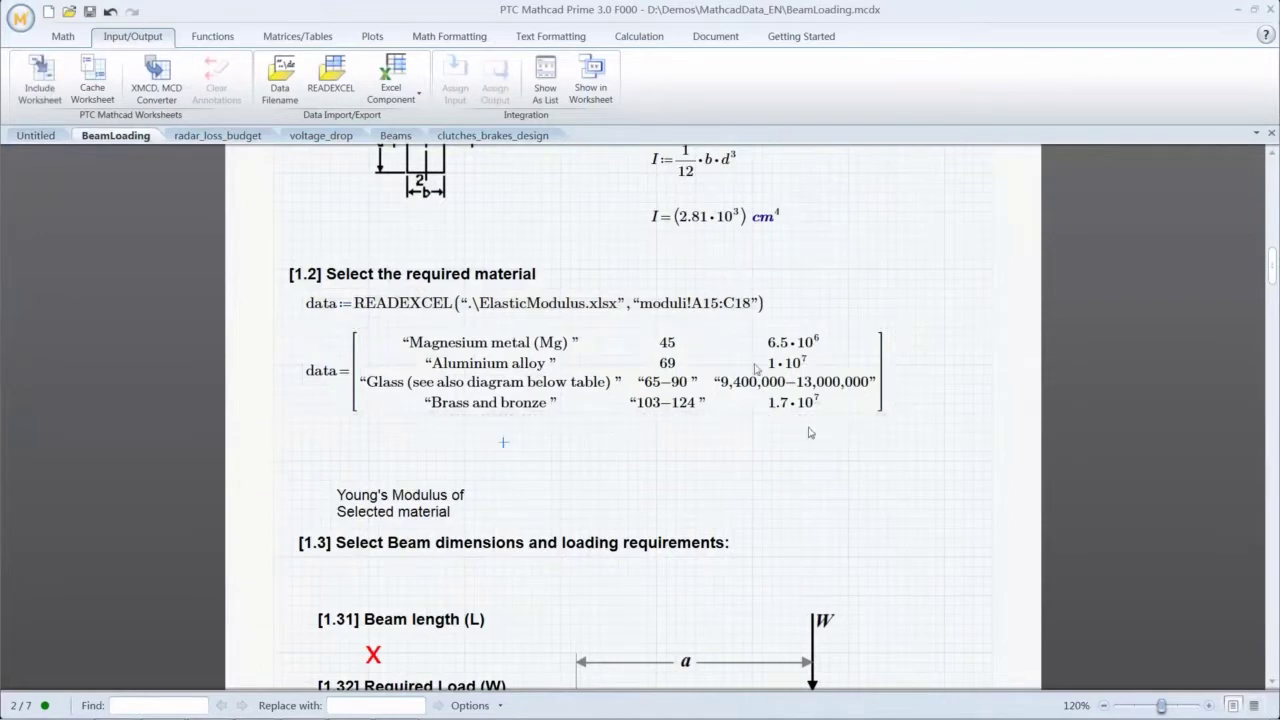
# Change the starting cell of the READEXCEL range in the data definition to A14.
pyautogui.click(720, 303)
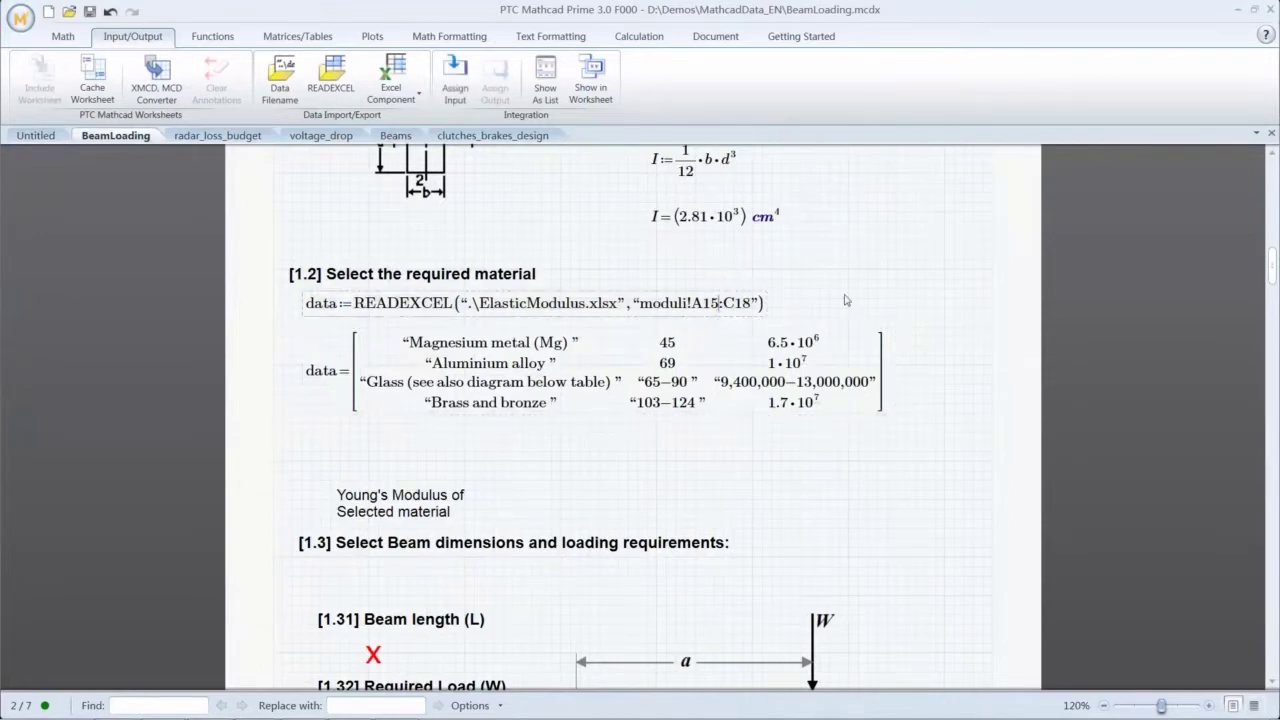
pyautogui.press('BackSpace')
pyautogui.write('4')
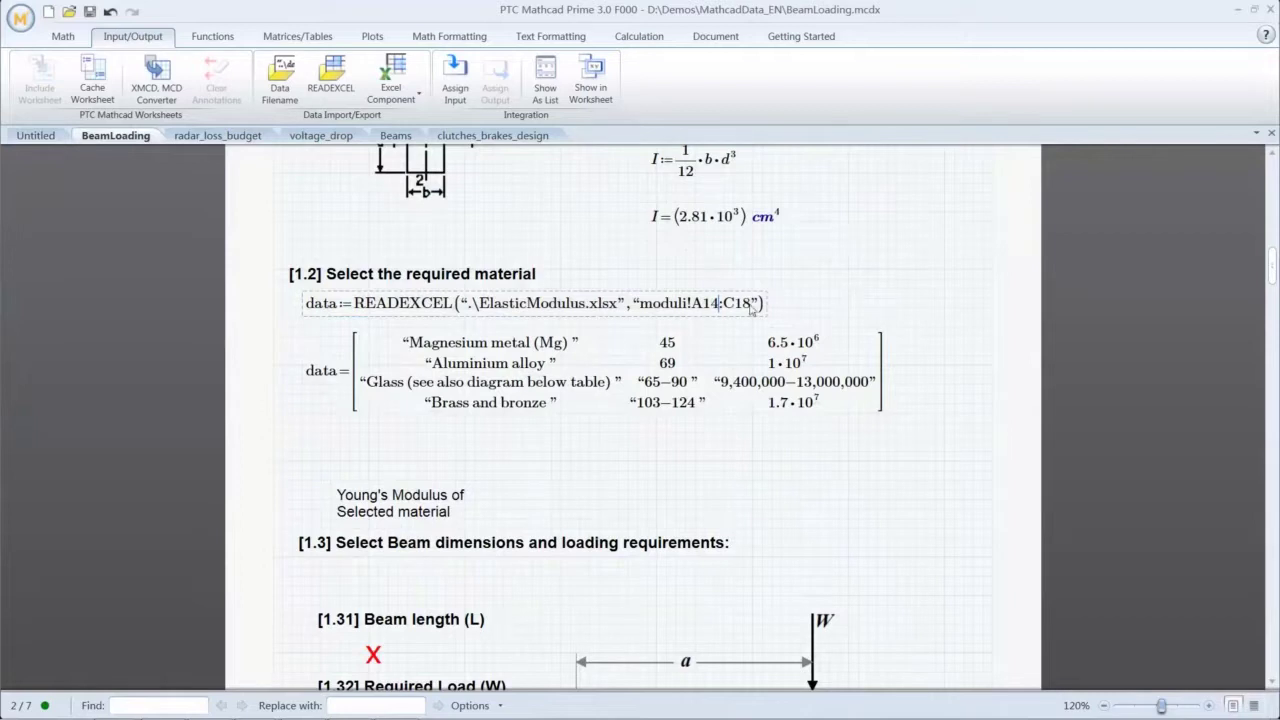
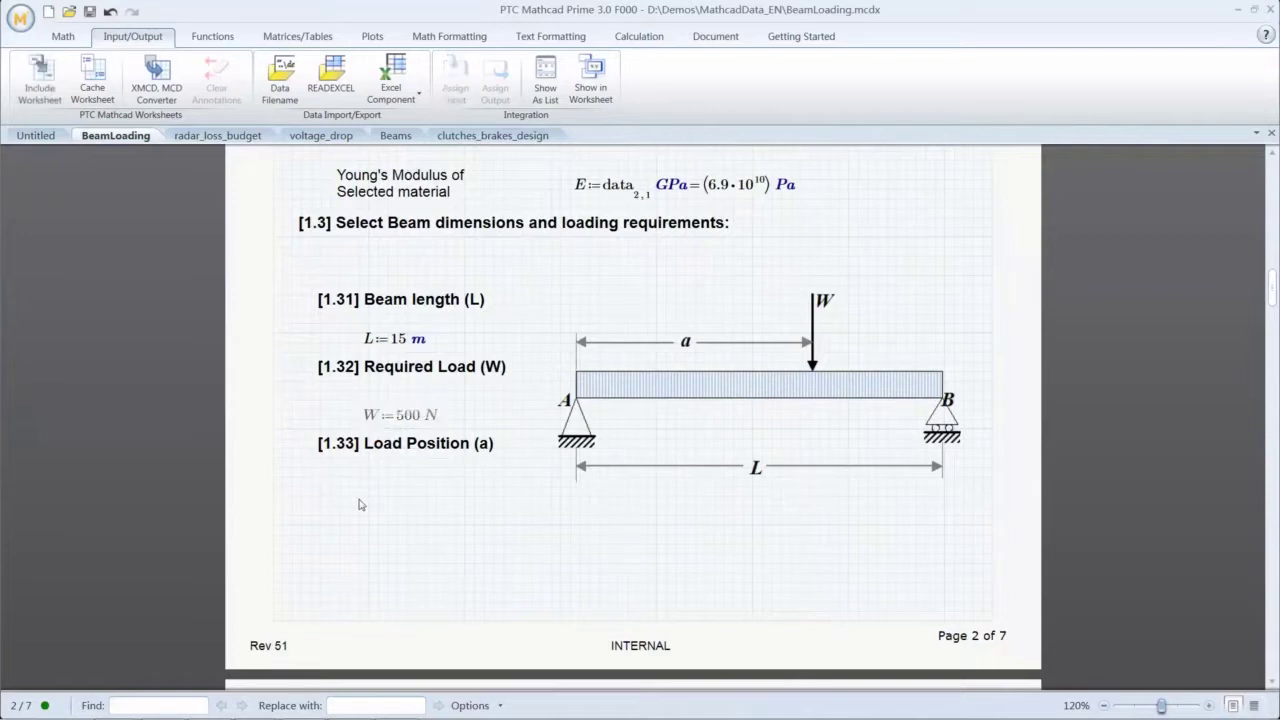
# Define the load position a as 11 m under the heading "[1.33] Load Position (a)".
pyautogui.write('a:=1')
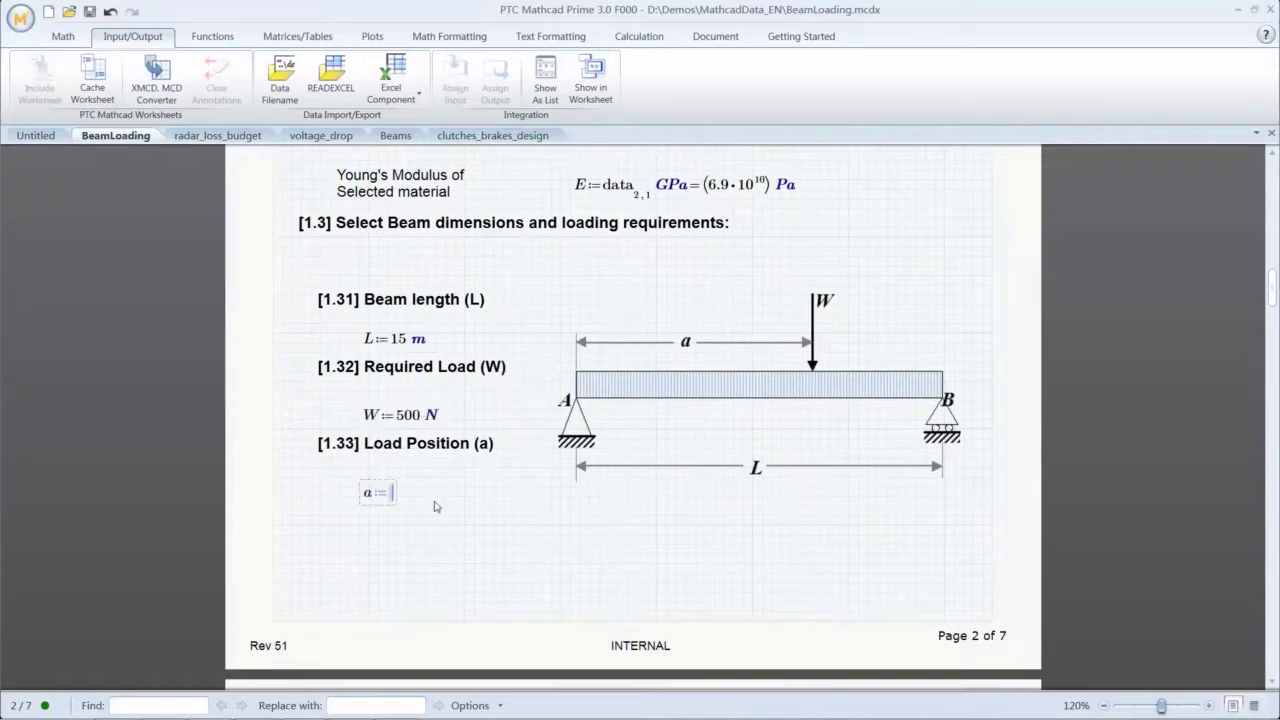
pyautogui.write('1·m')
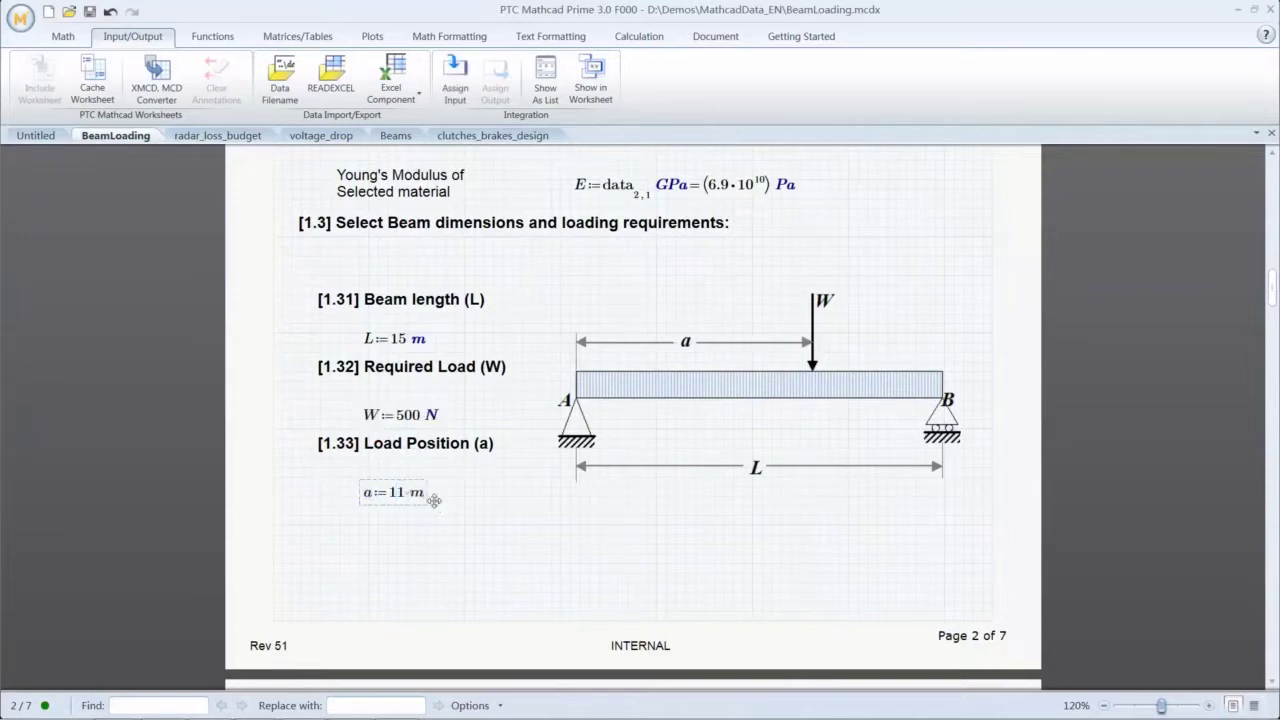
pyautogui.click(493, 548)
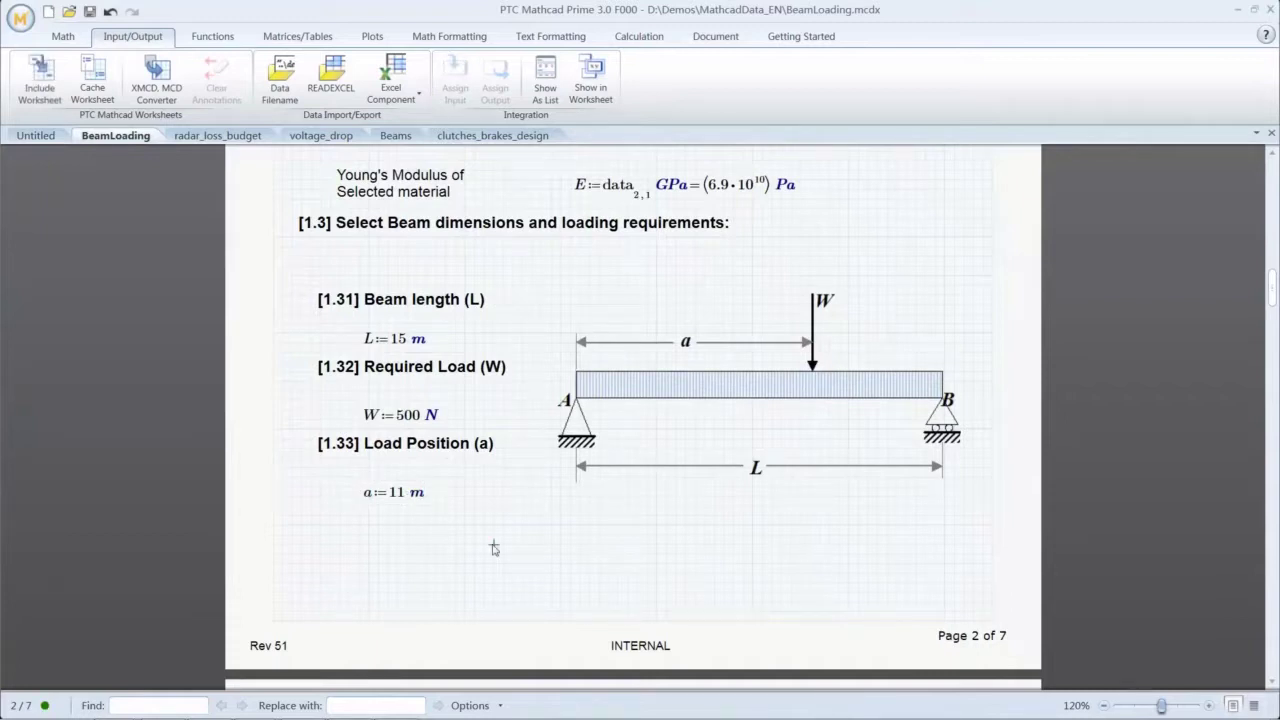
# Review the imported material data, the boundary conditions and the force balance, shear, moment and deflection formulas.
pyautogui.scroll(5, 477, 543)
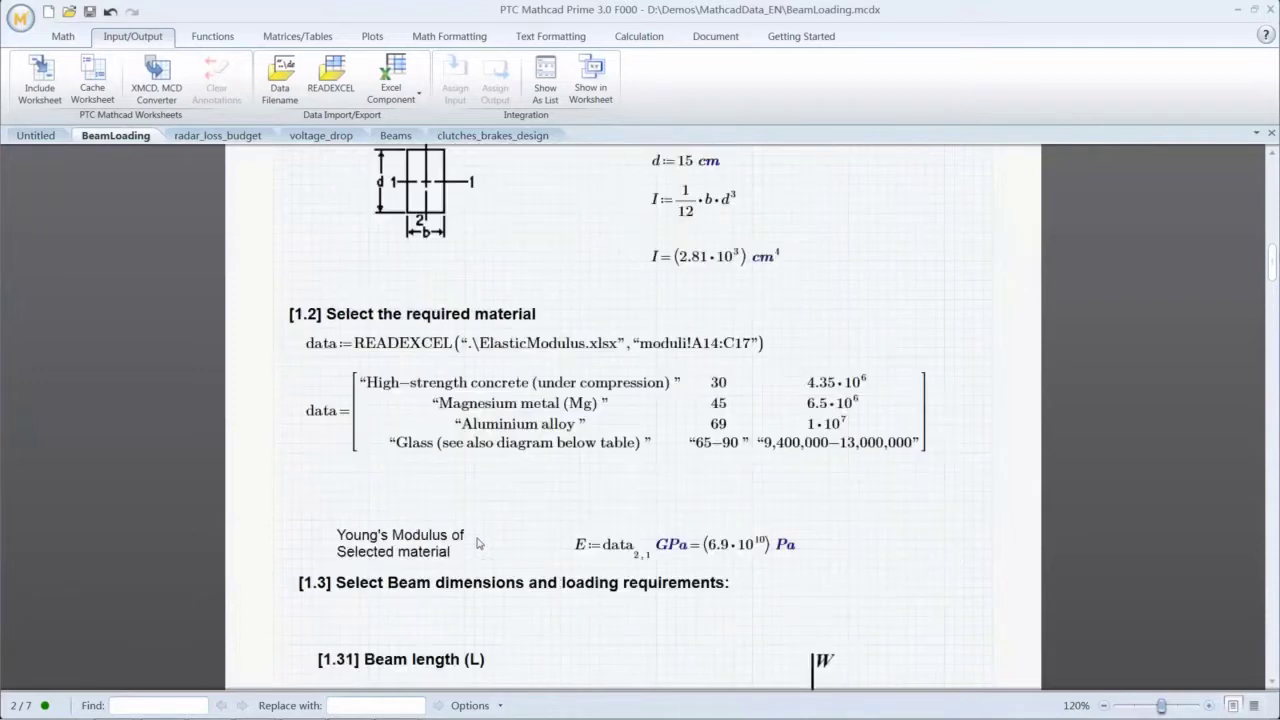
pyautogui.click(355, 390)
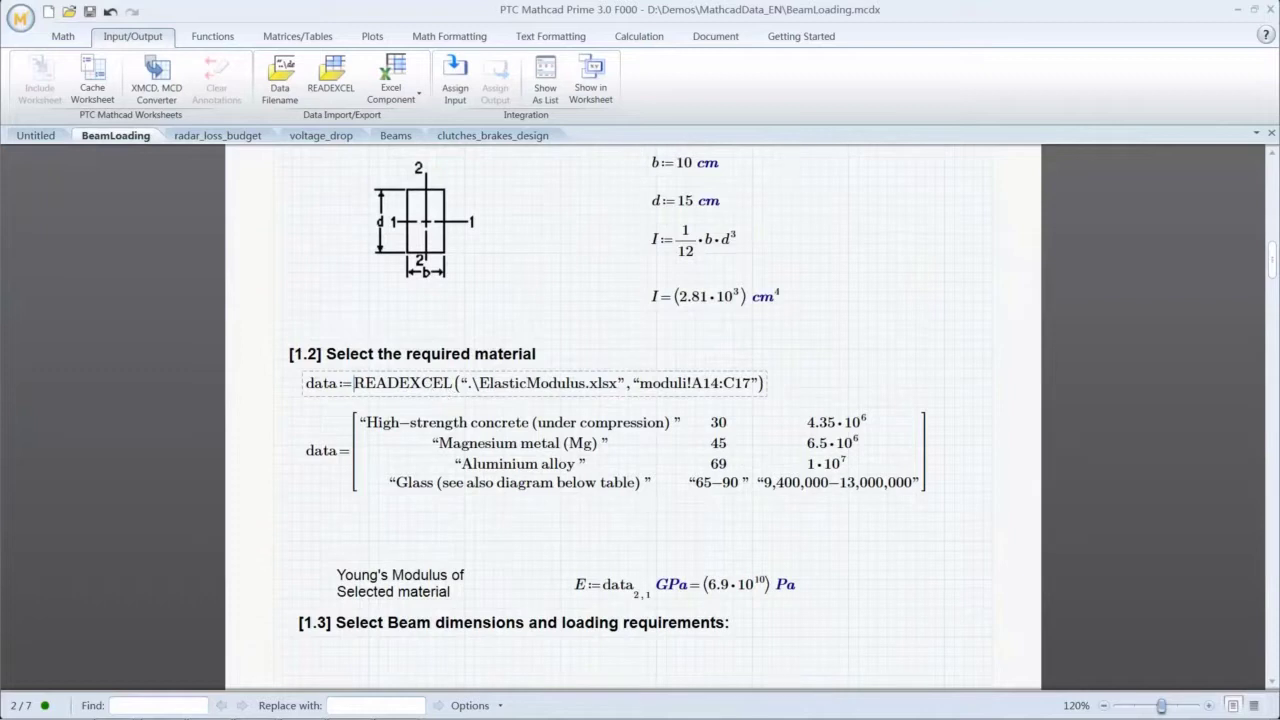
pyautogui.scroll(-5, 777, 490)
pyautogui.scroll(-7, 777, 490)
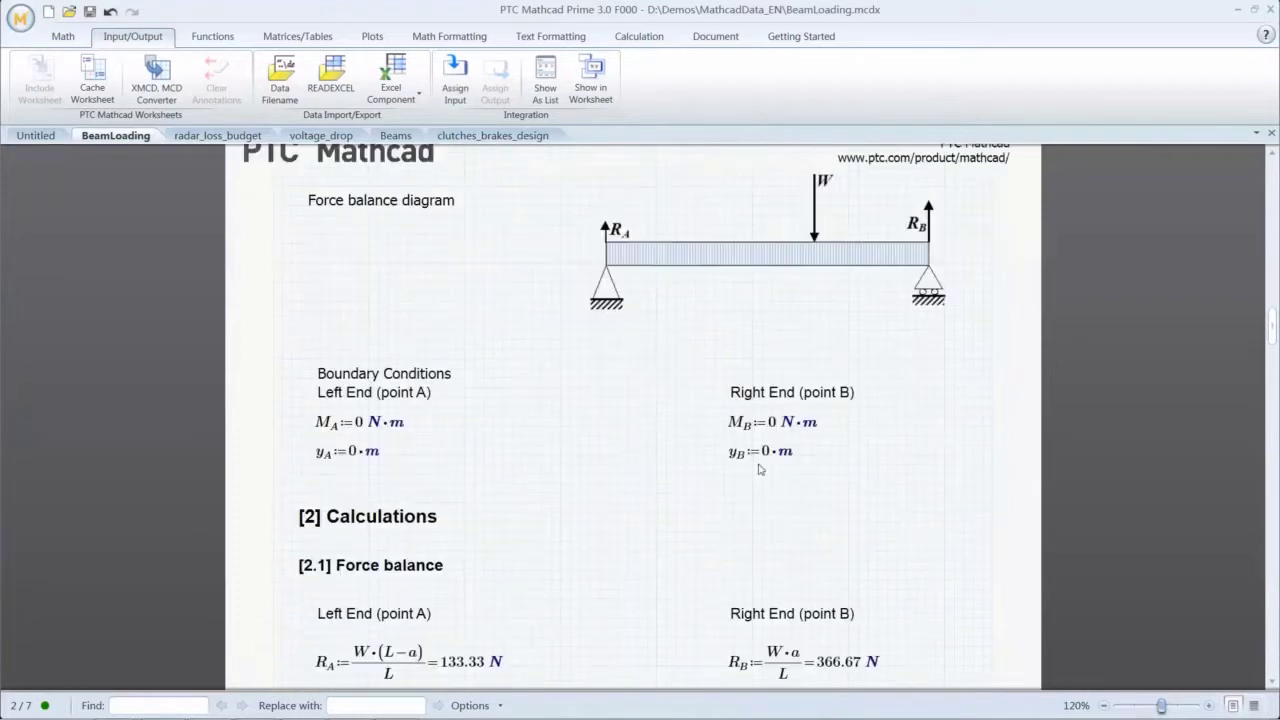
pyautogui.scroll(-3, 724, 474)
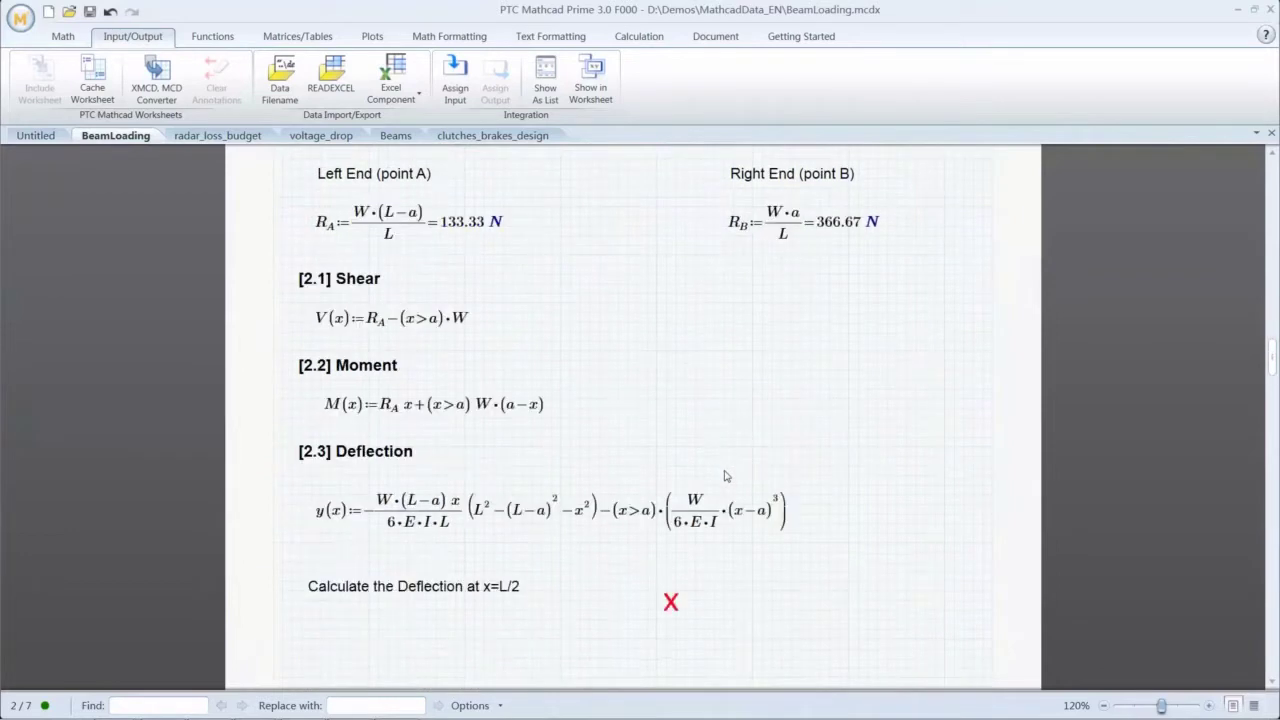
pyautogui.click(347, 528)
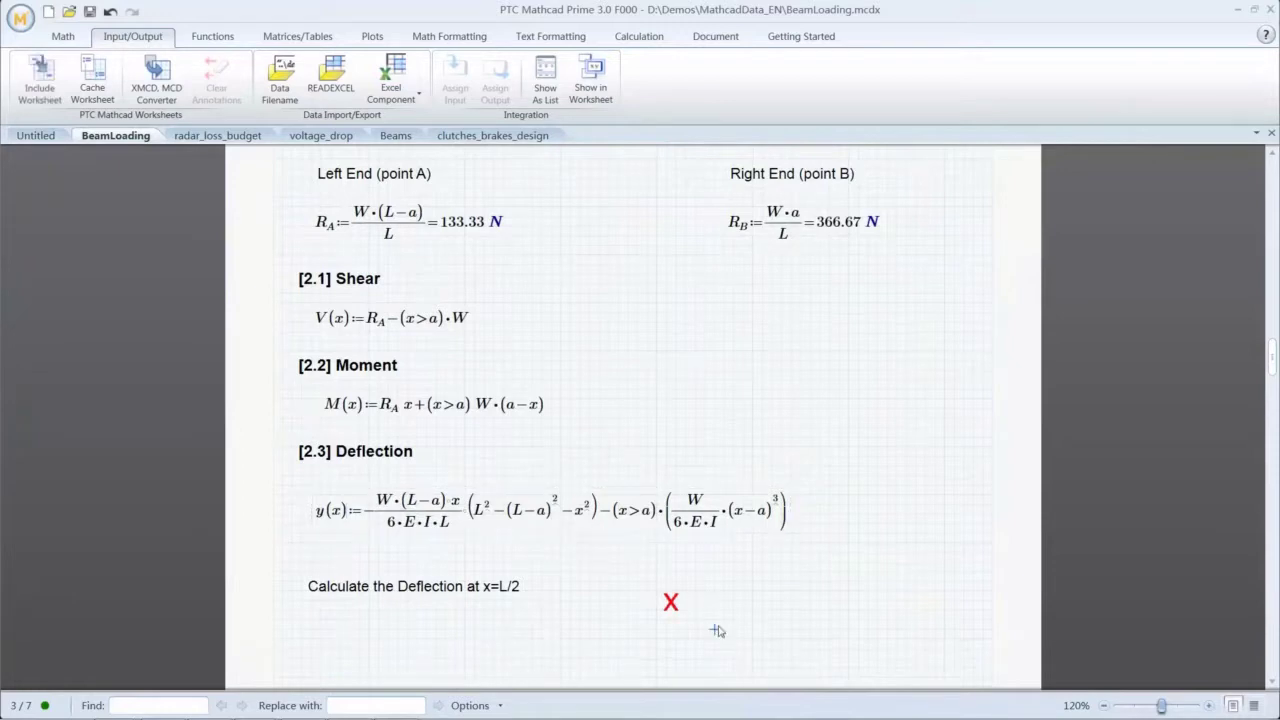
# Remove the X placeholder beside "Calculate the Deflection at x=L/2" and evaluate y(L/2) below that text.
pyautogui.click(660, 607)
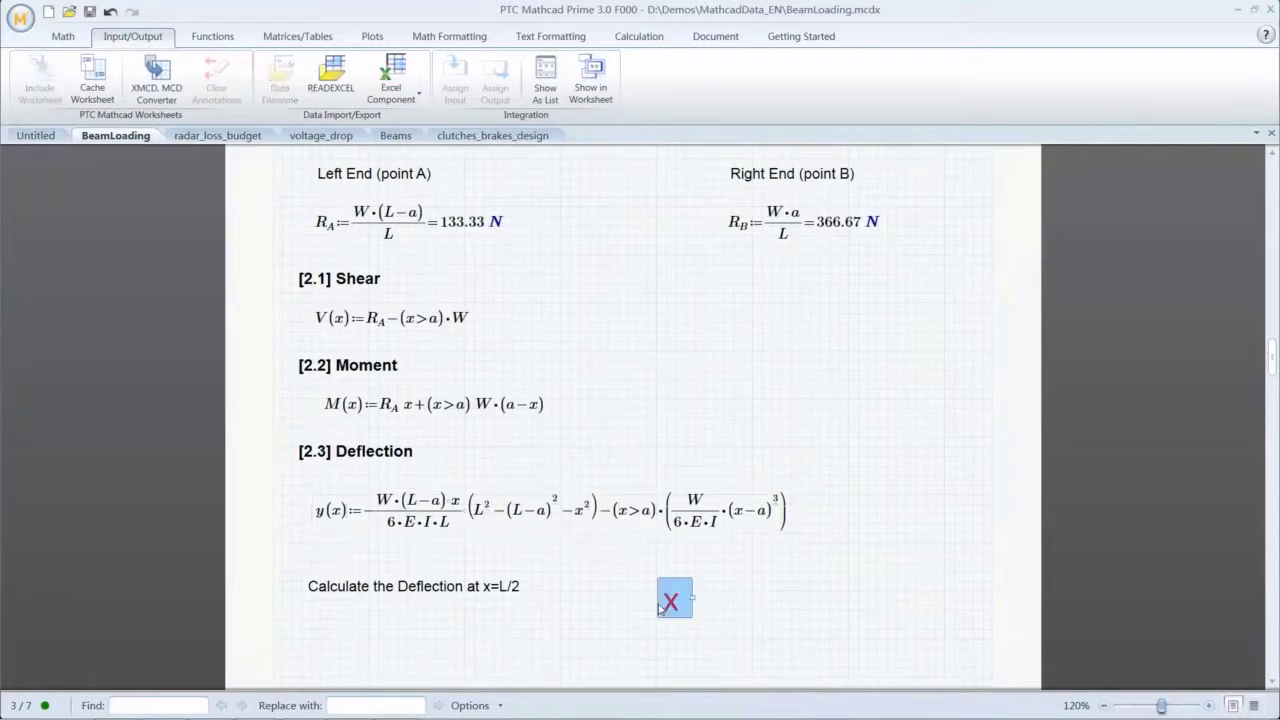
pyautogui.click(378, 629)
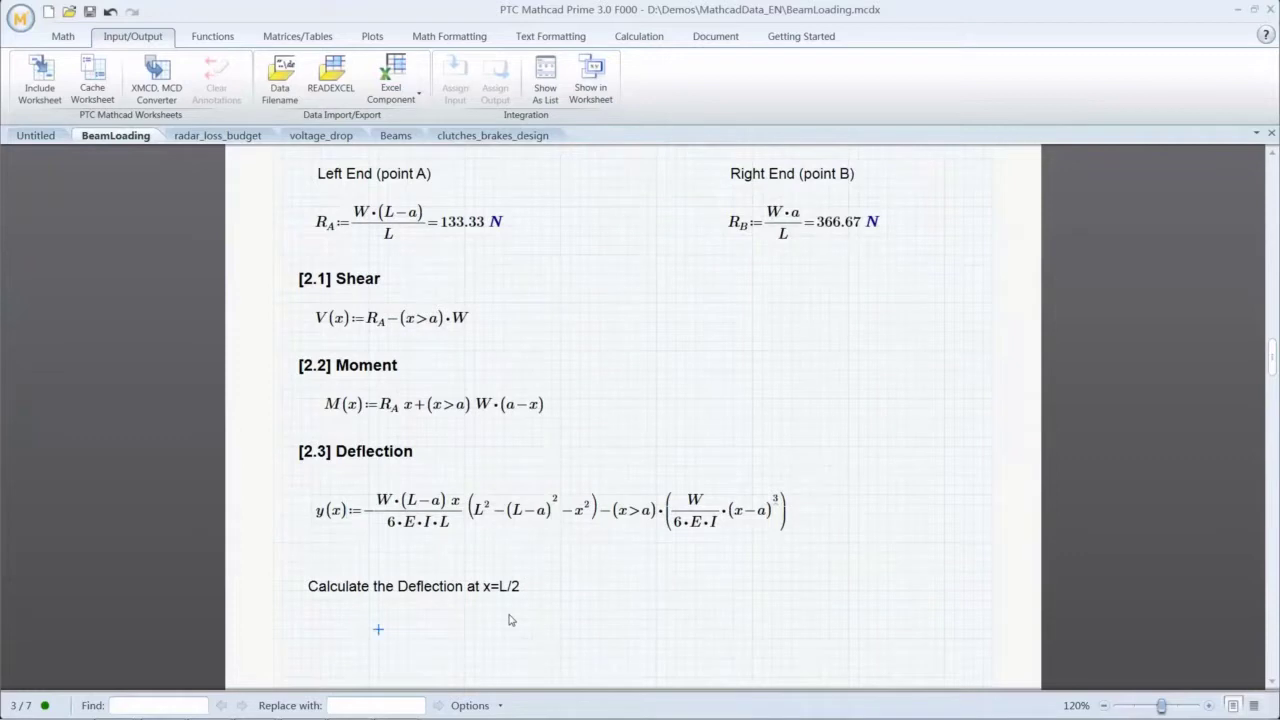
pyautogui.write('y(')
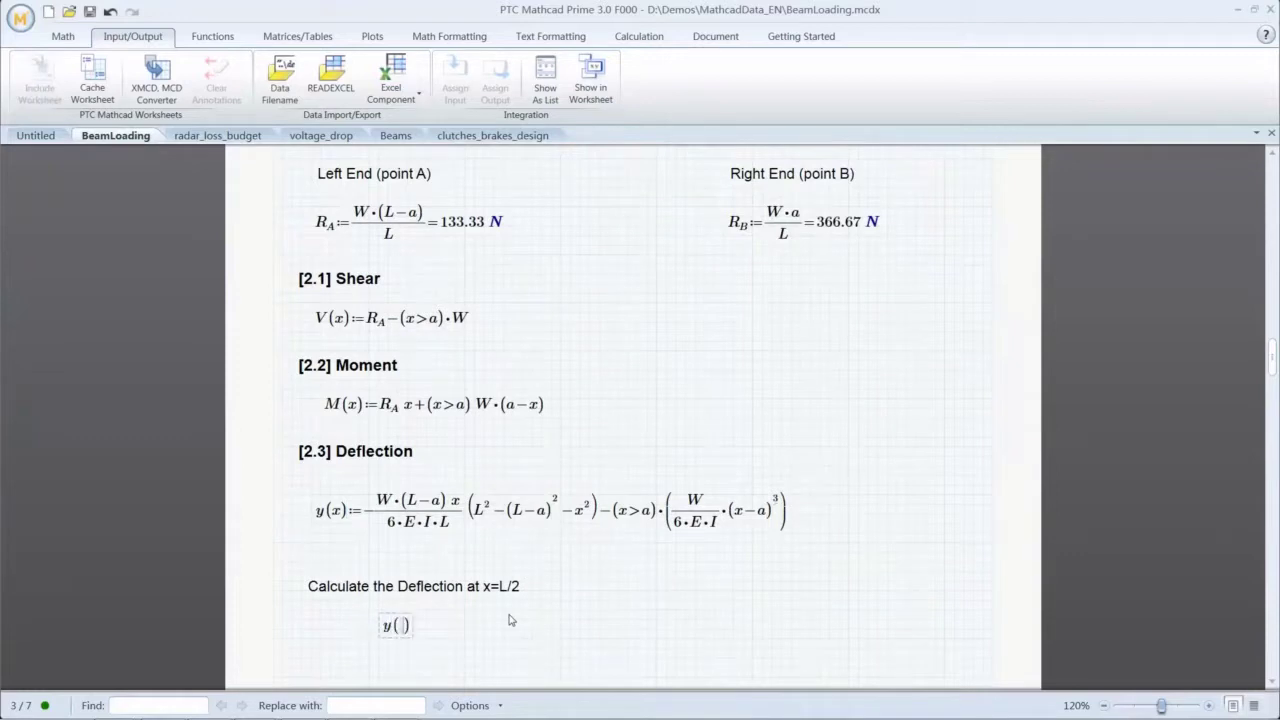
pyautogui.write('L/2)=-0.01·m')
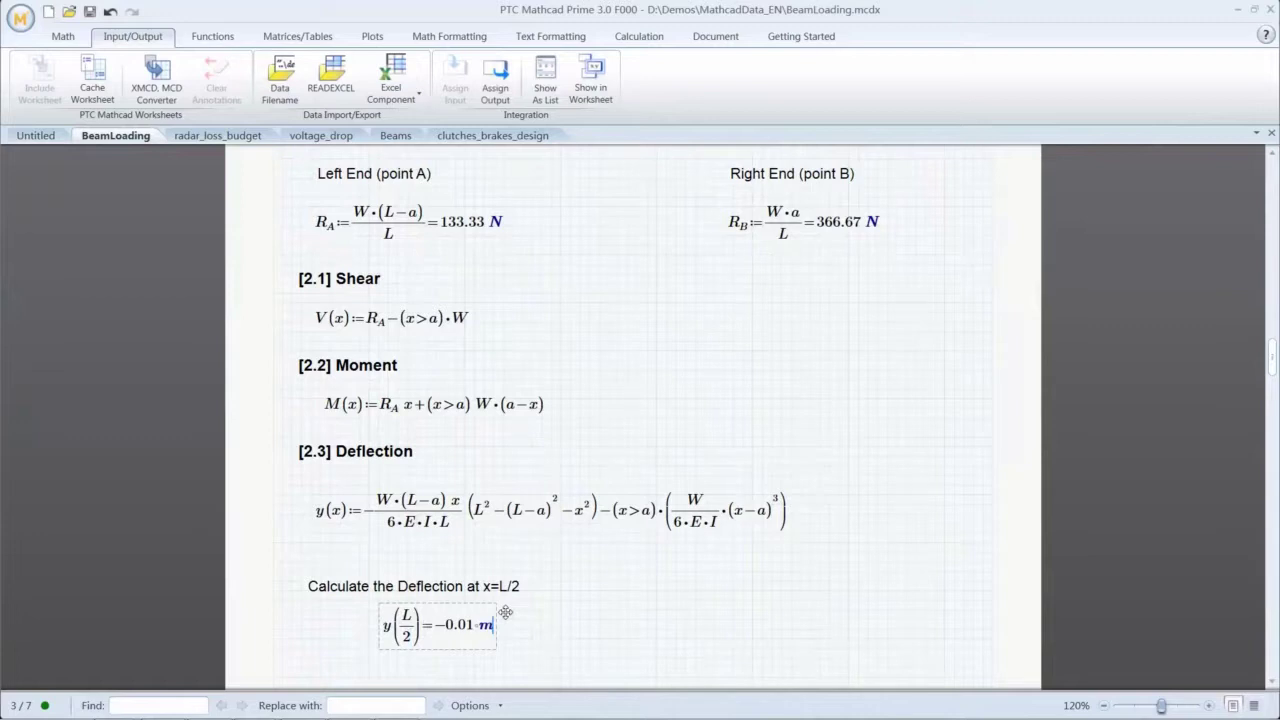
pyautogui.click(530, 643)
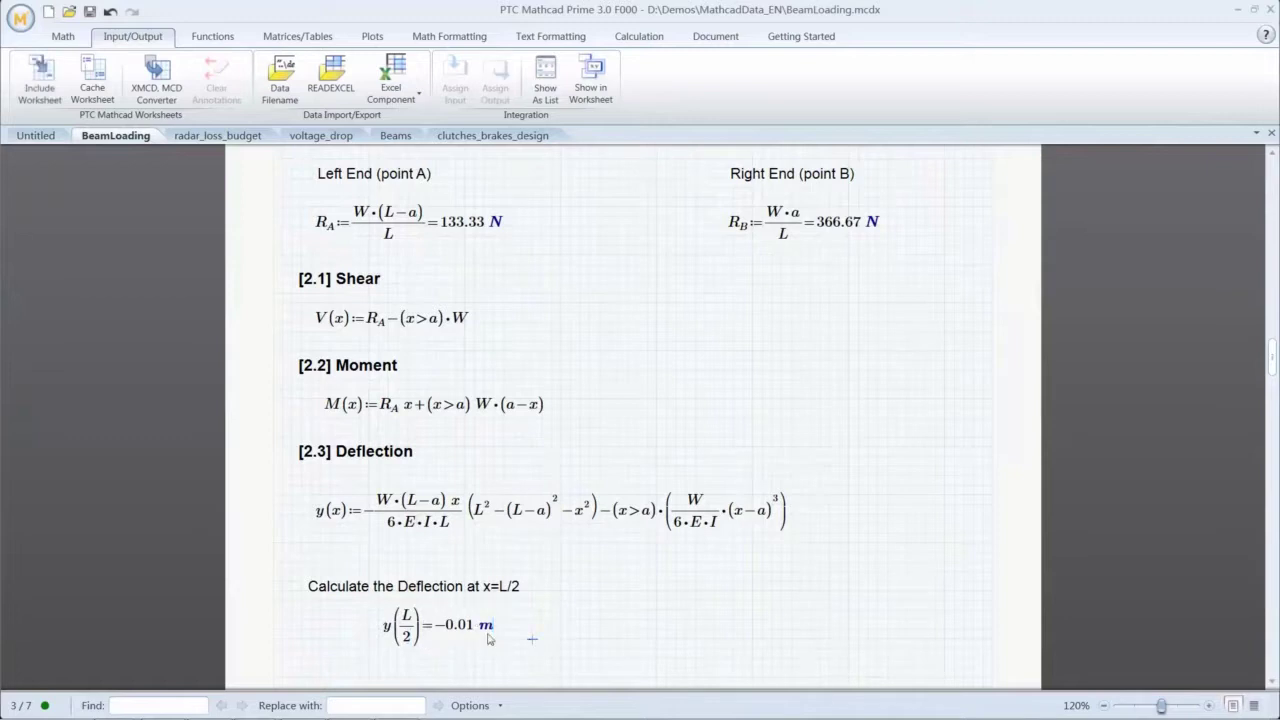
# Change the display unit of the evaluated y(L/2) to mm.
pyautogui.click(490, 633)
pyautogui.write('m')
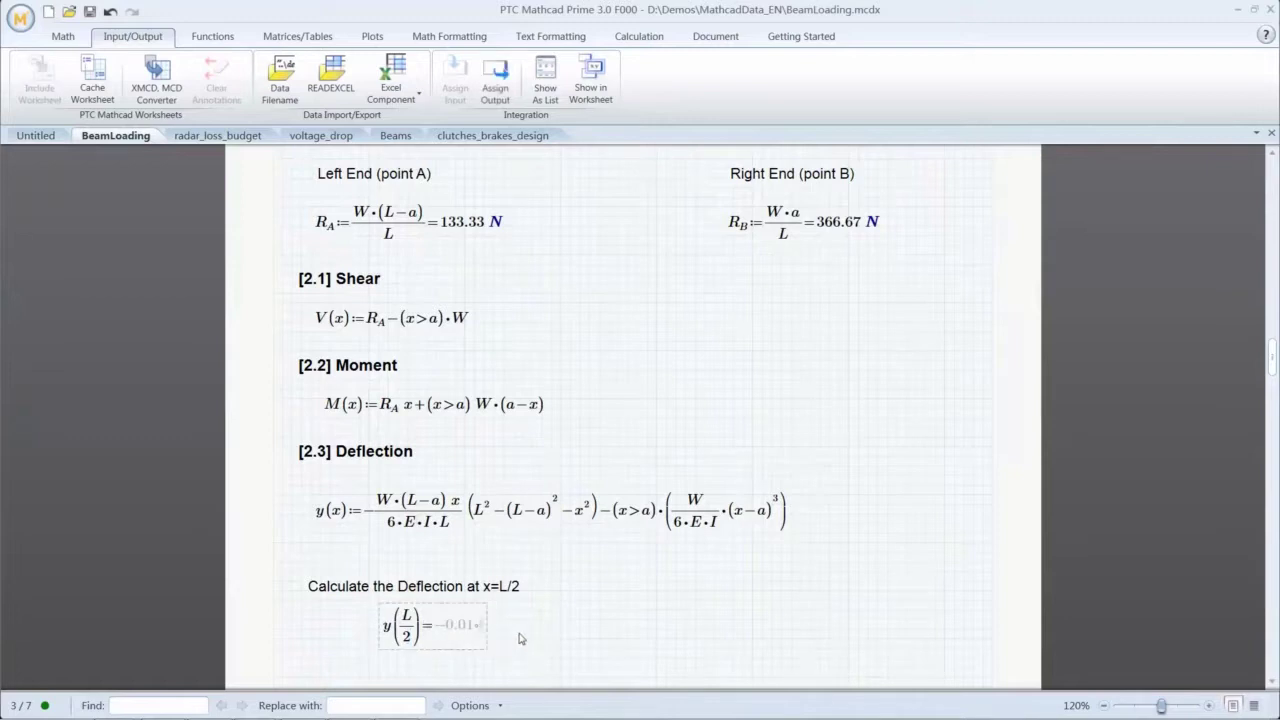
pyautogui.click(599, 643)
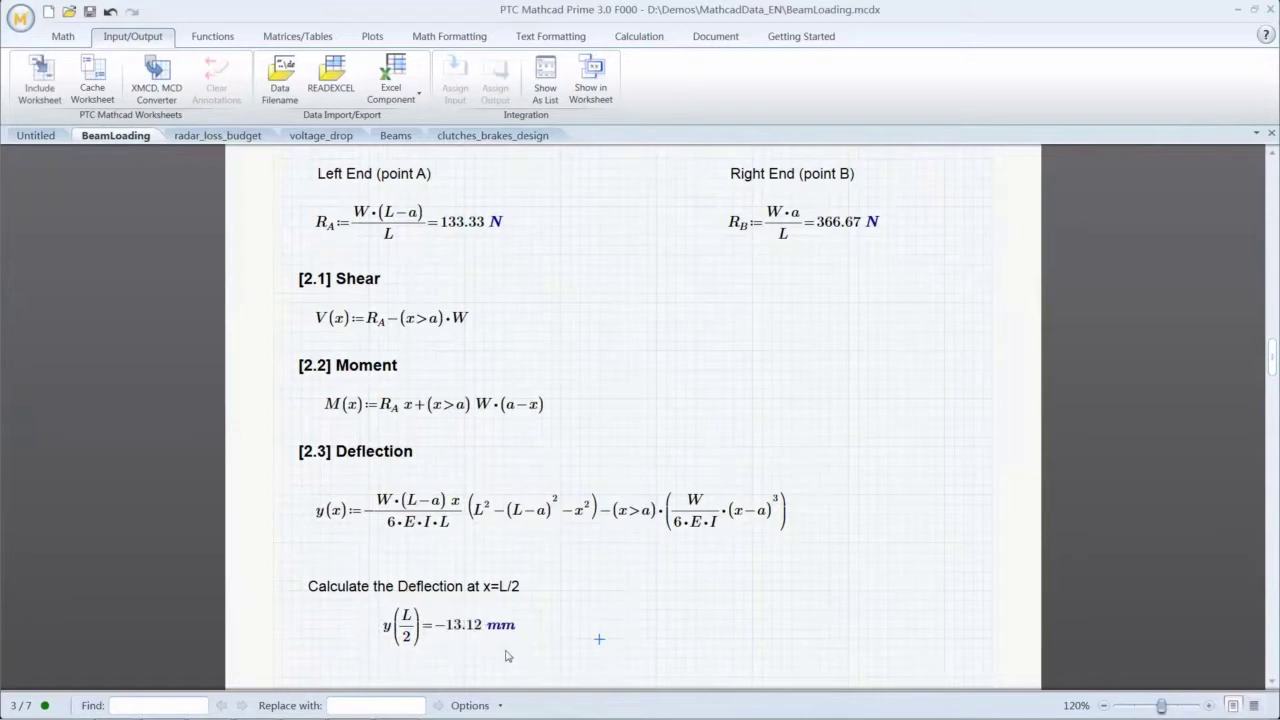
# Expand the collapsed area under "[2.3.1] Symbolic derivation of maximum deflection" and examine the derivation steps inside it.
pyautogui.click(689, 617)
pyautogui.scroll(-10, 689, 620)
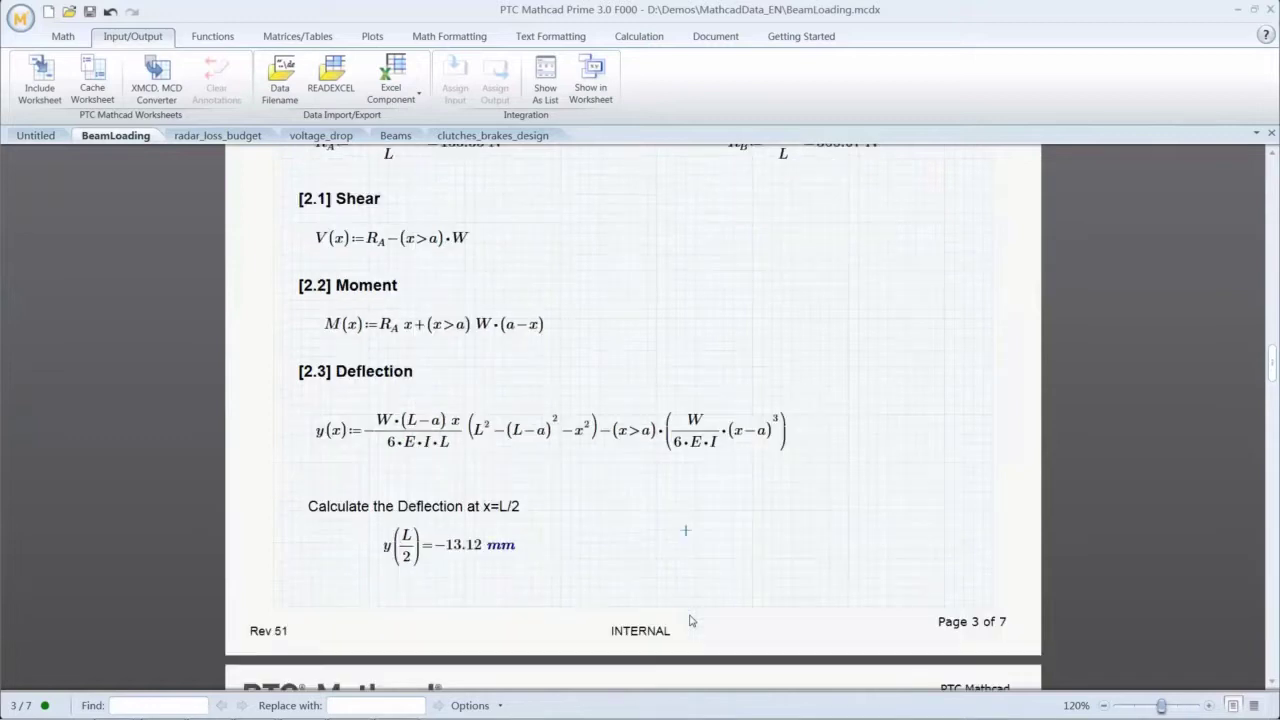
pyautogui.scroll(-3, 690, 620)
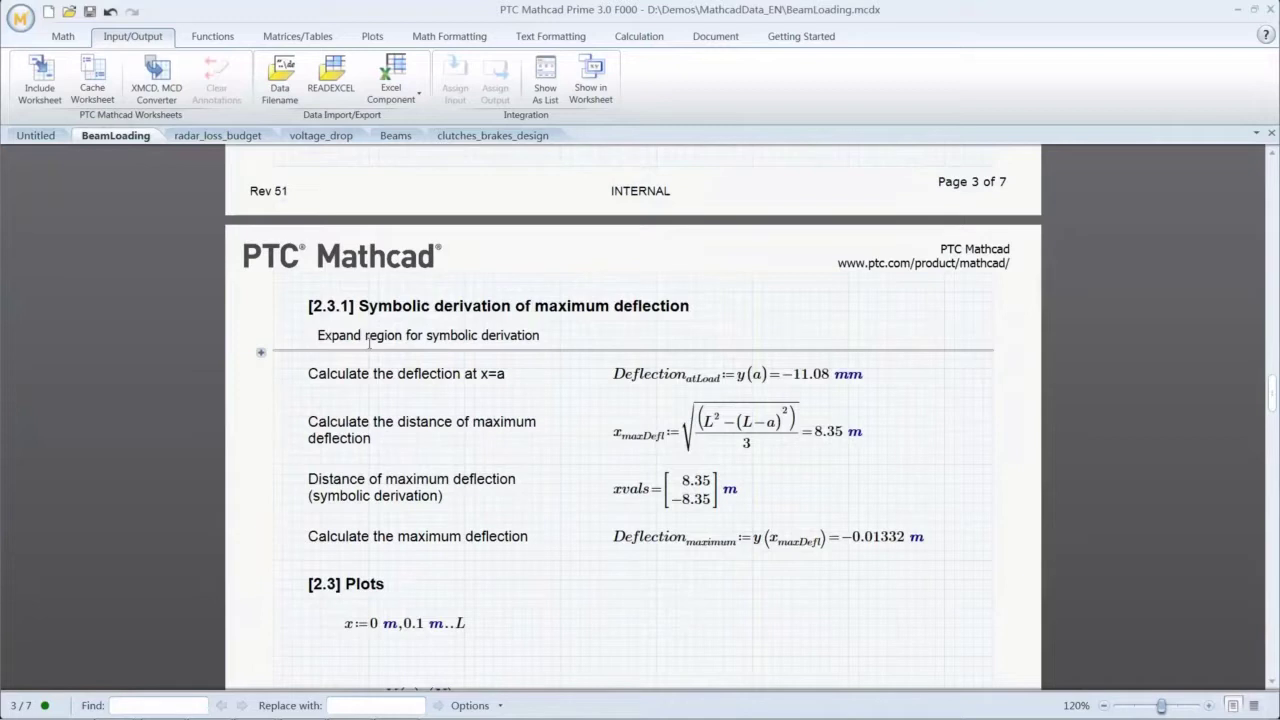
pyautogui.click(509, 306)
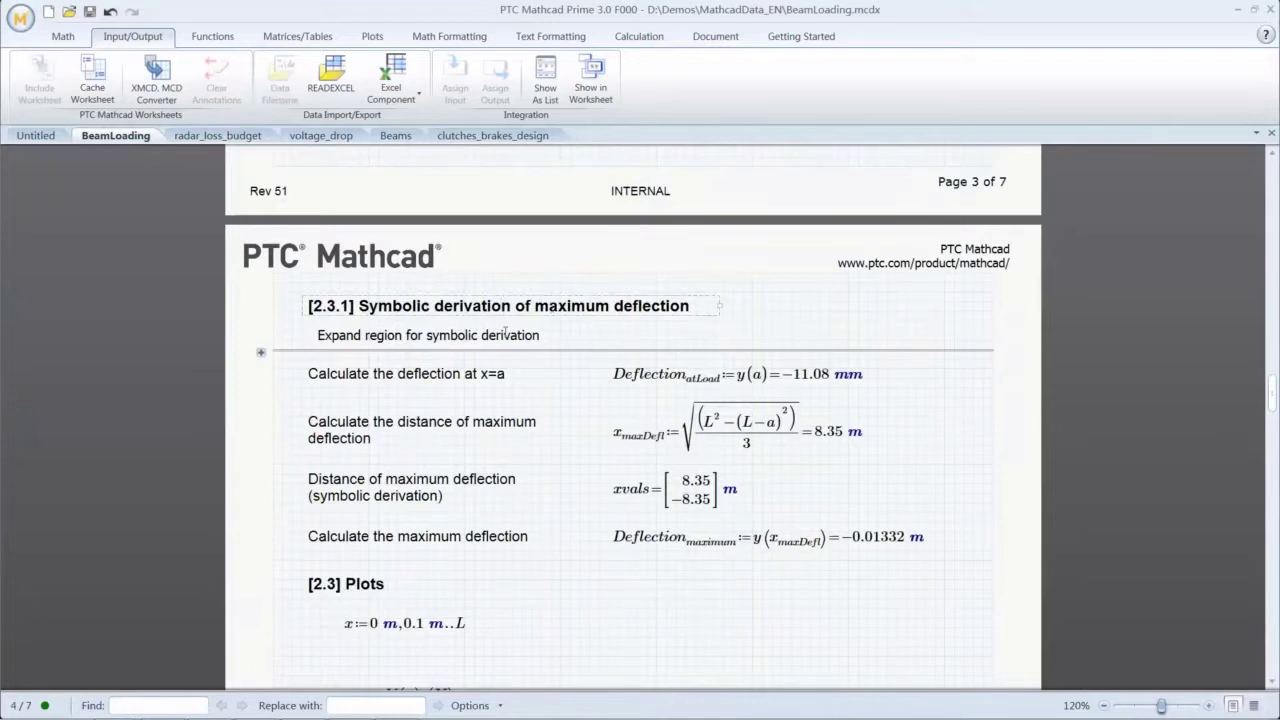
pyautogui.click(262, 355)
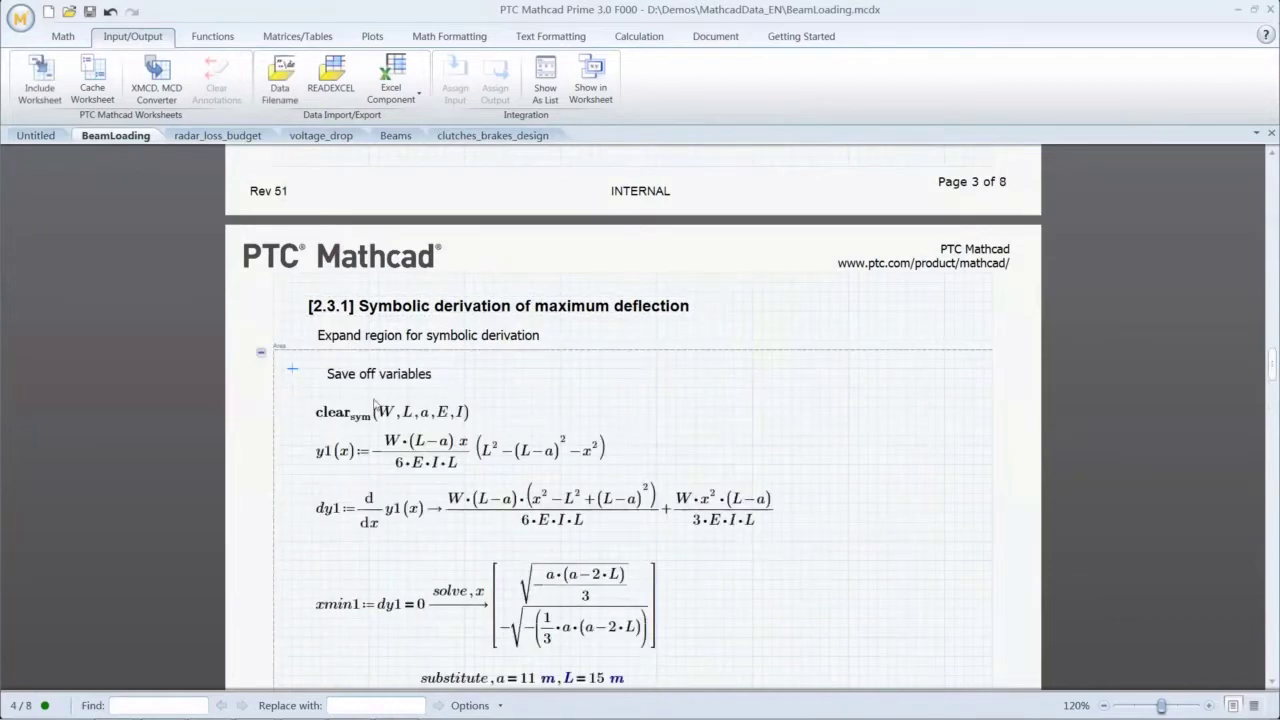
pyautogui.scroll(-3, 642, 395)
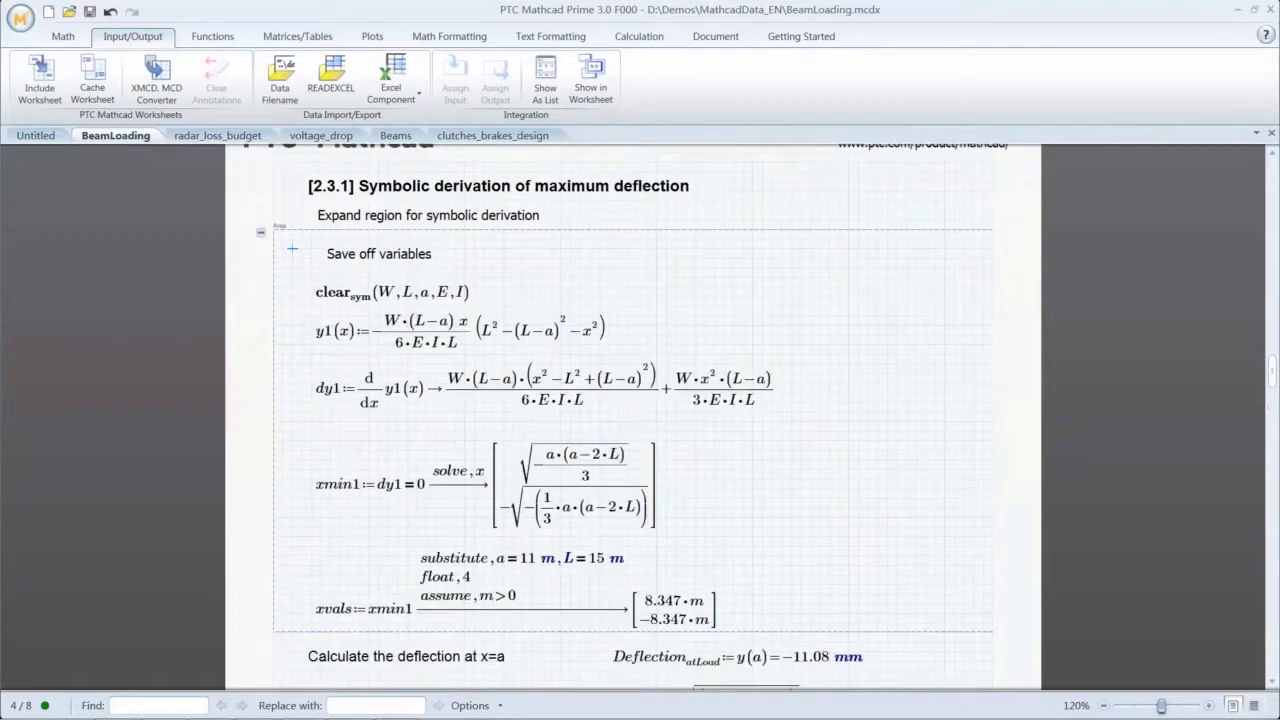
# Examine the clear, derivative, solve and substitute expressions of the symbolic derivation, and collapse the area.
pyautogui.click(348, 293)
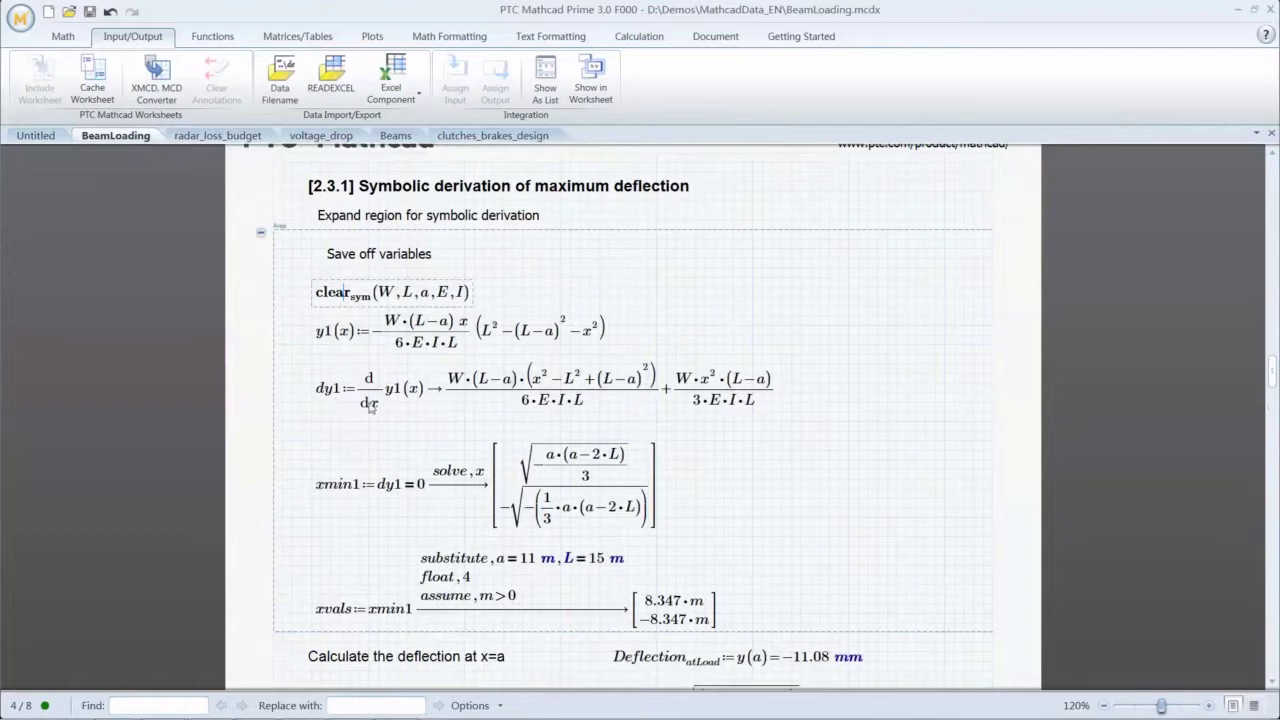
pyautogui.click(370, 404)
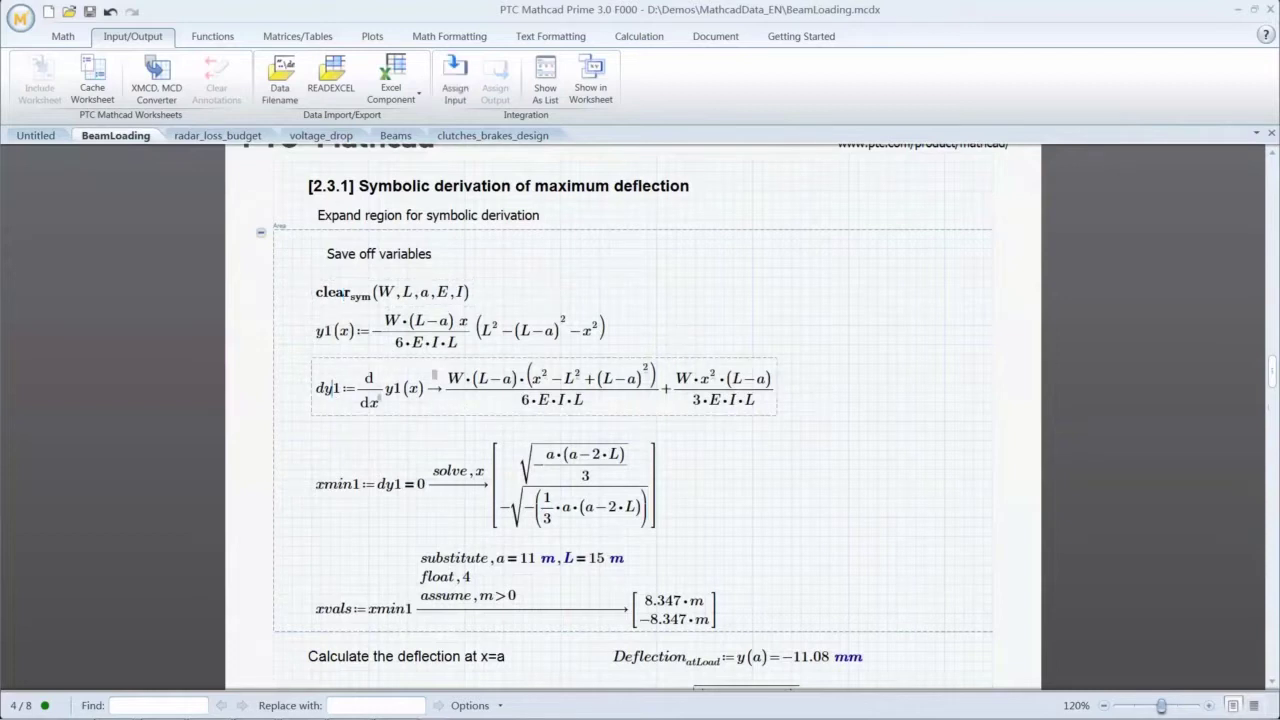
pyautogui.click(430, 488)
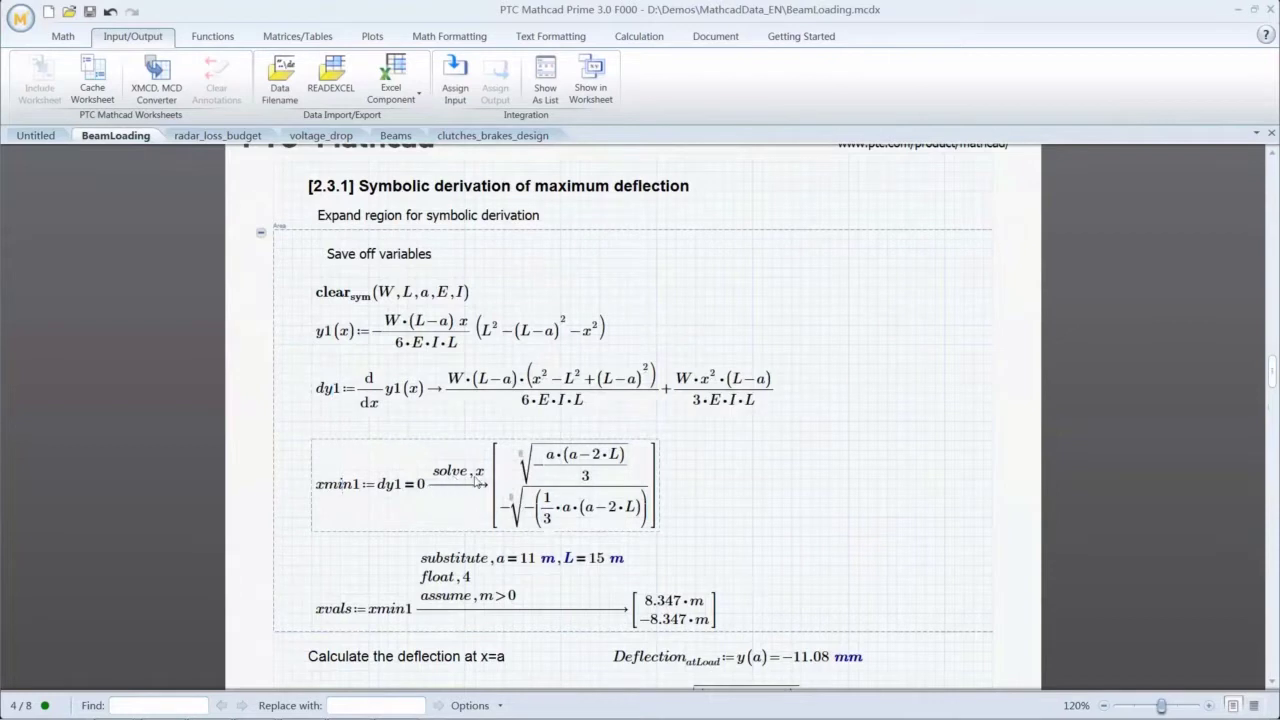
pyautogui.press('Down')
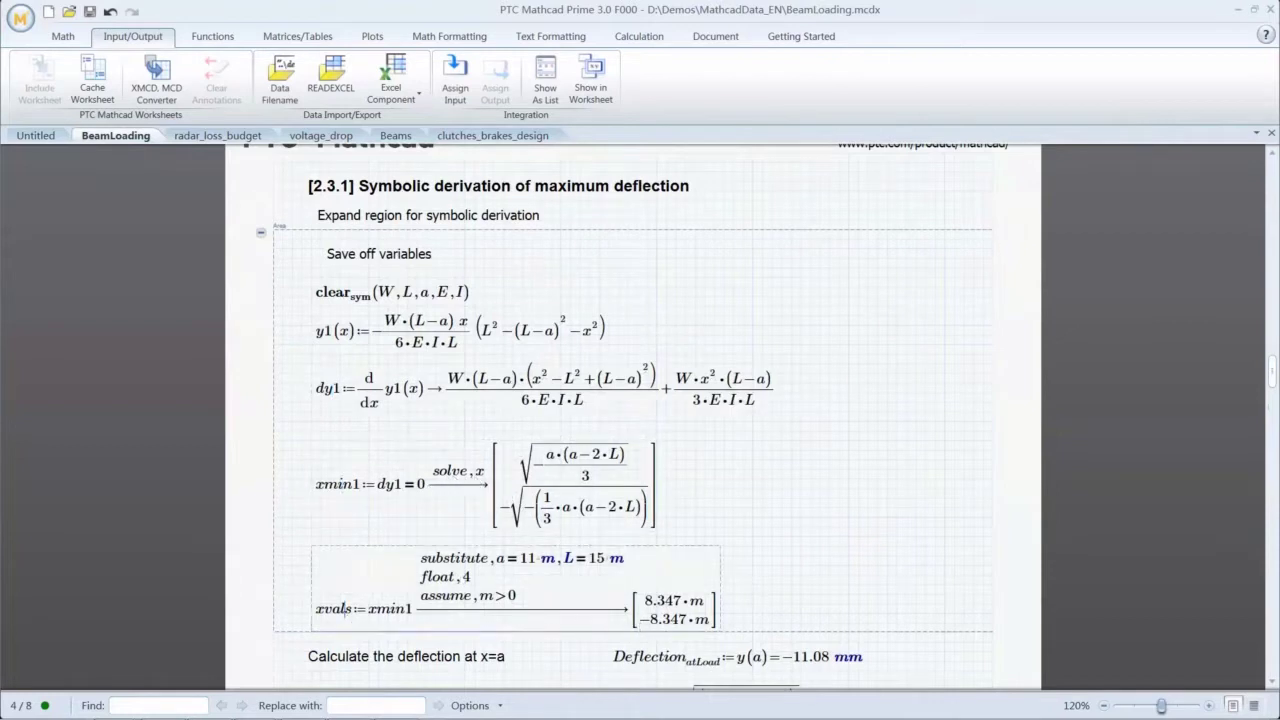
pyautogui.click(790, 510)
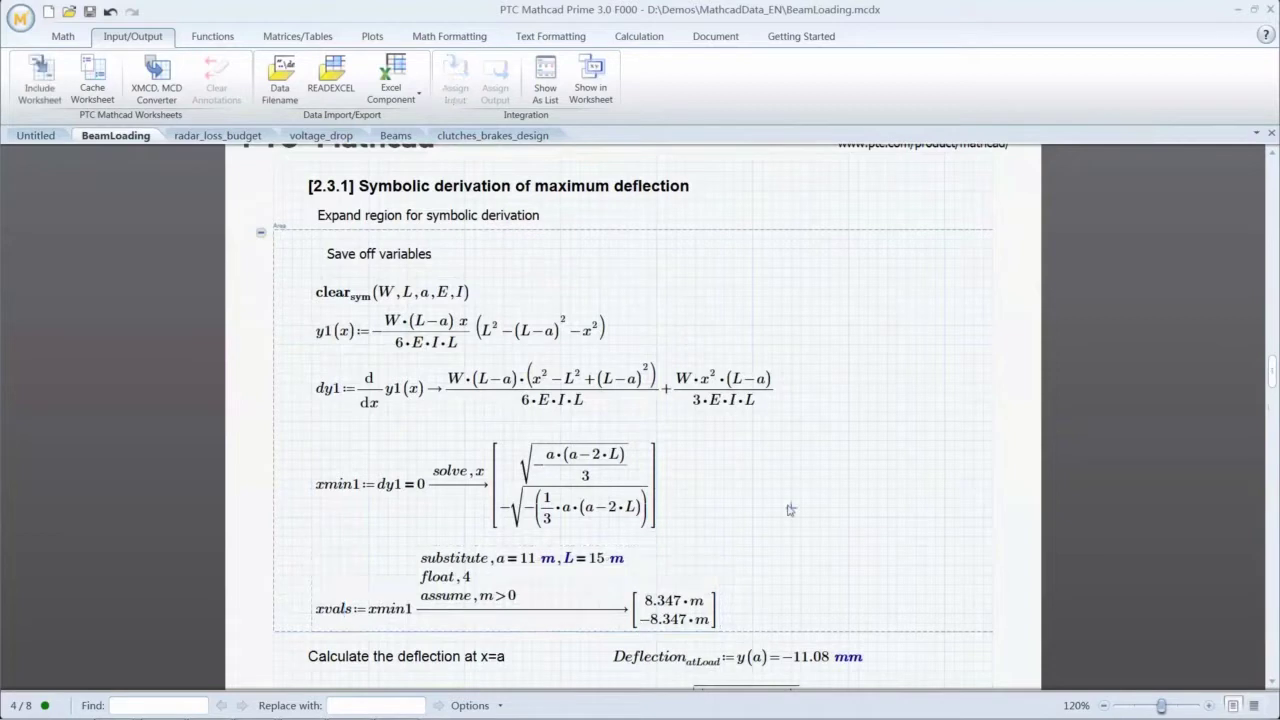
pyautogui.click(261, 235)
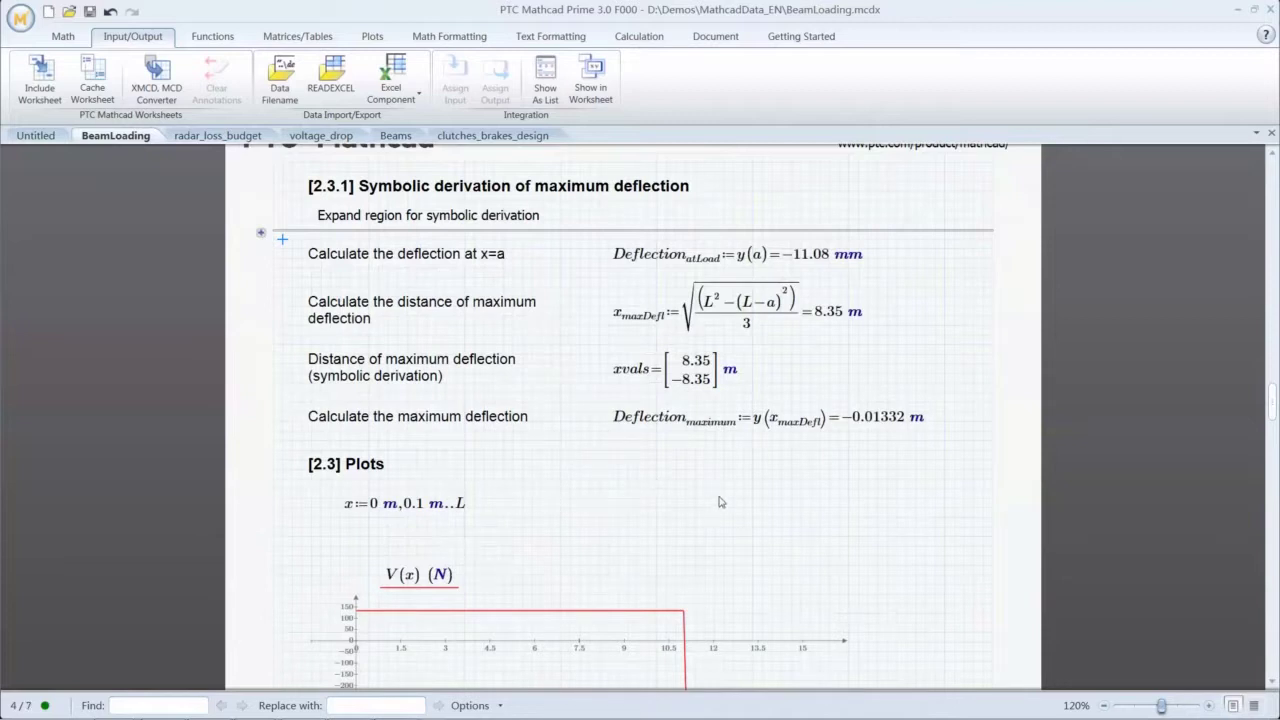
# Review the maximum deflection results, the V(x) and M(x) plots, and the Summary of Calculations down to the deflection plot.
pyautogui.scroll(-5, 718, 502)
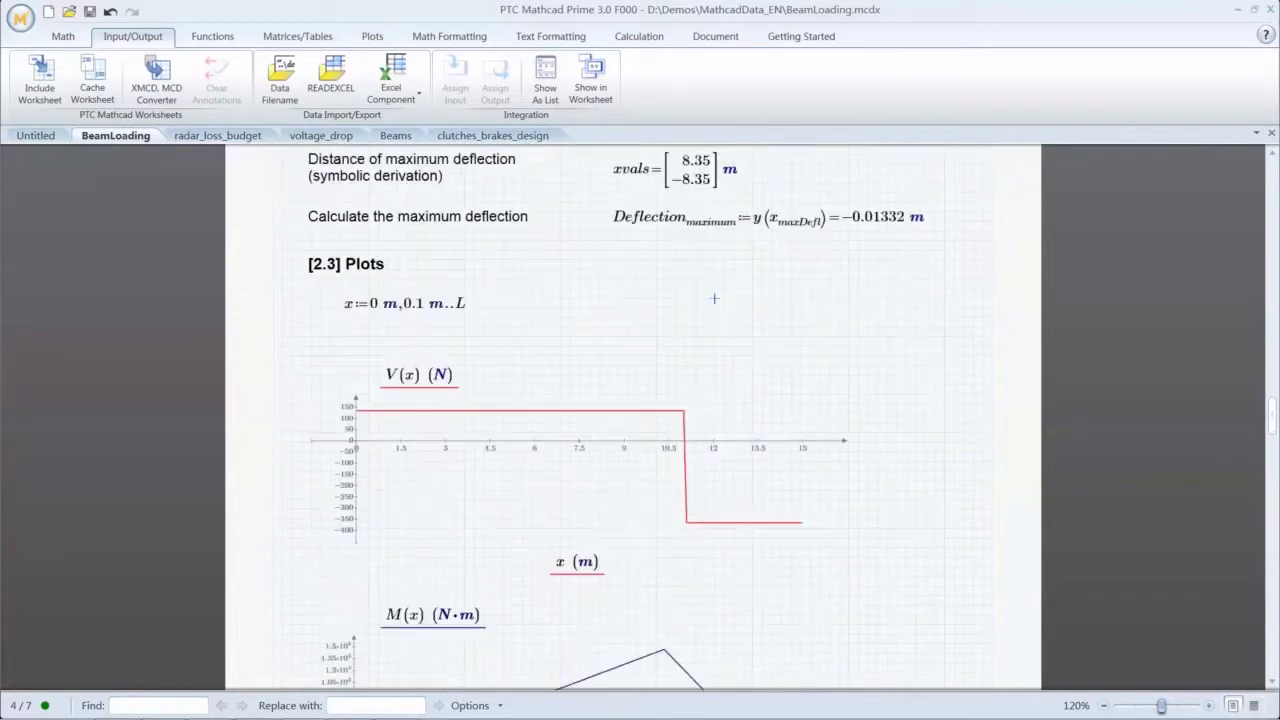
pyautogui.scroll(-2, 436, 318)
pyautogui.click(369, 186)
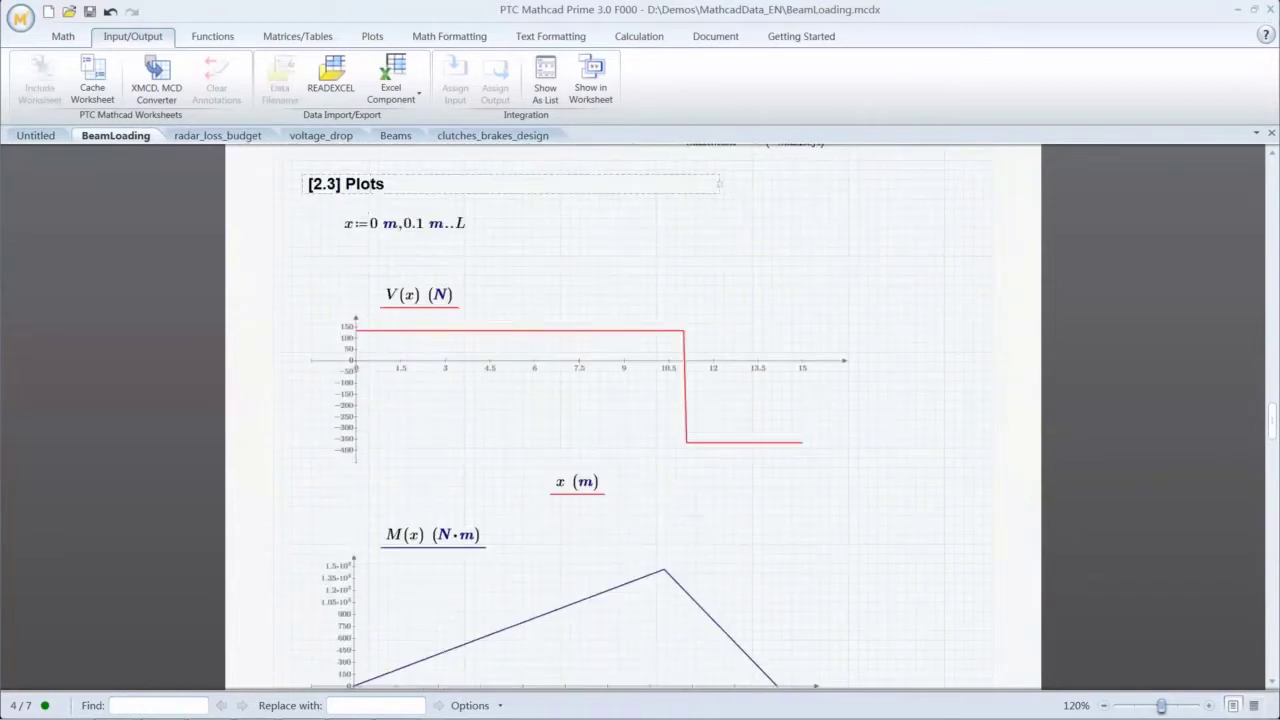
pyautogui.scroll(-3, 620, 470)
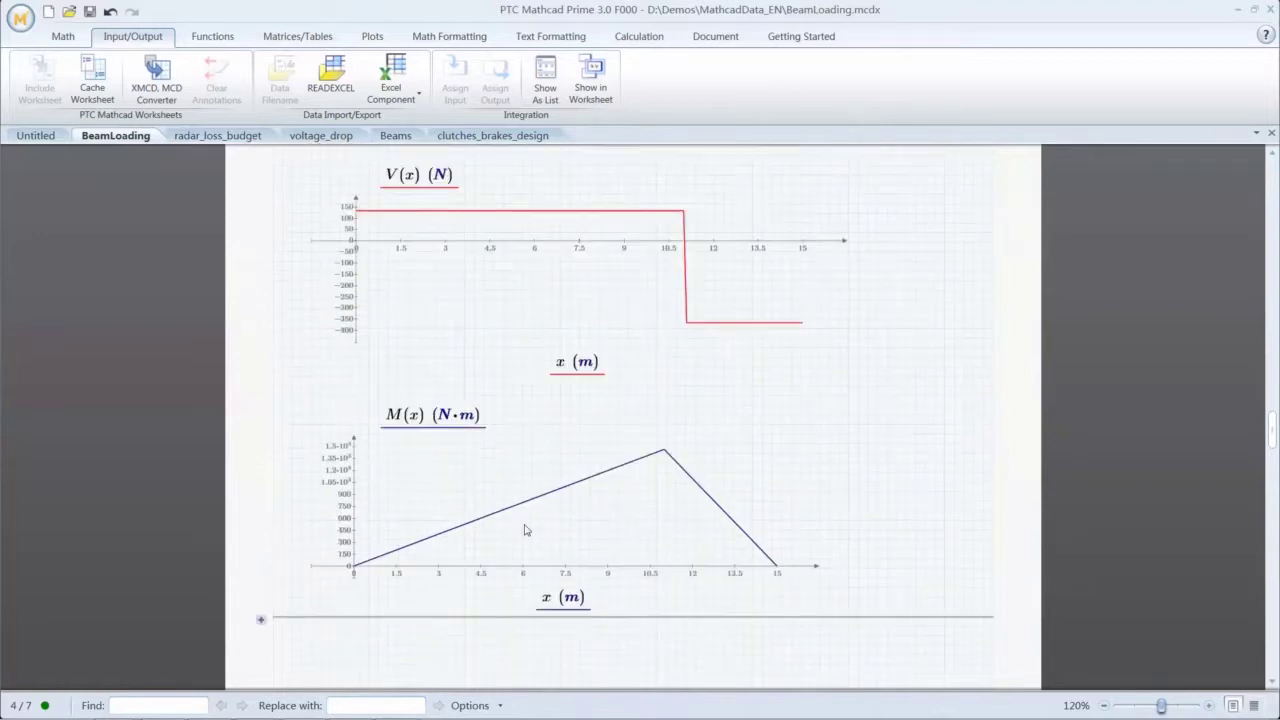
pyautogui.scroll(-1, 608, 532)
pyautogui.scroll(-20, 608, 532)
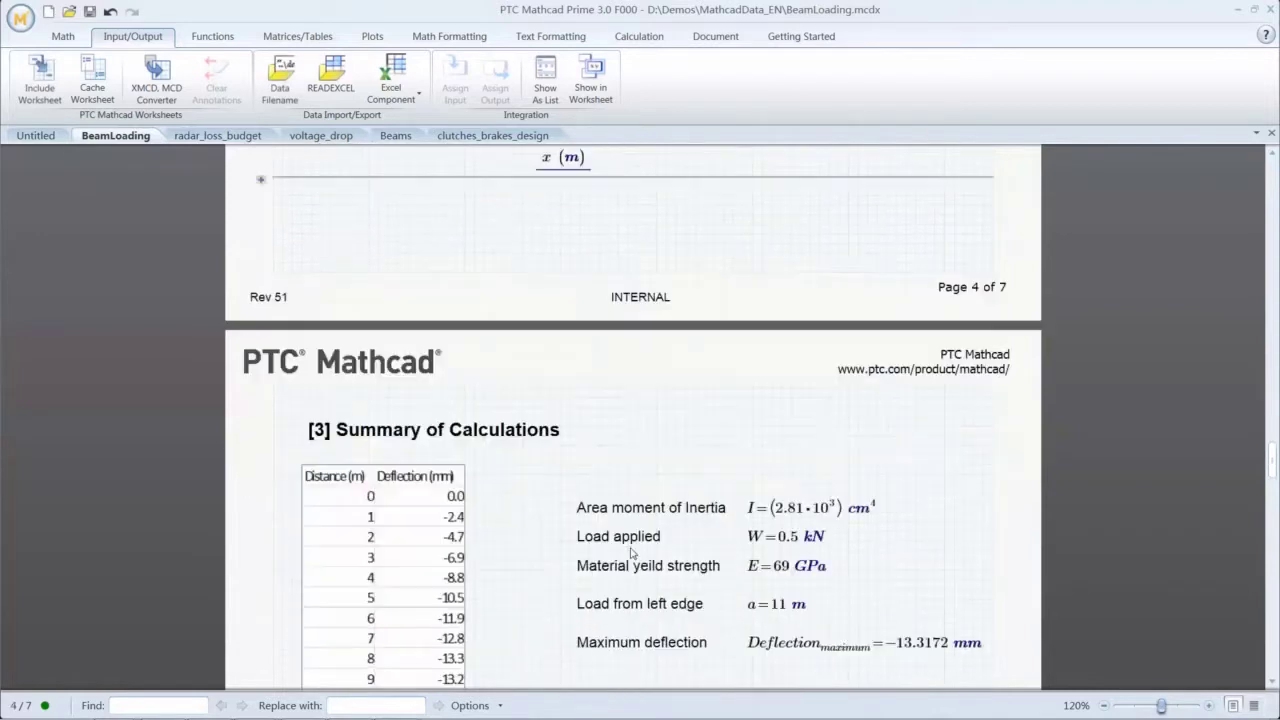
pyautogui.scroll(-4, 631, 553)
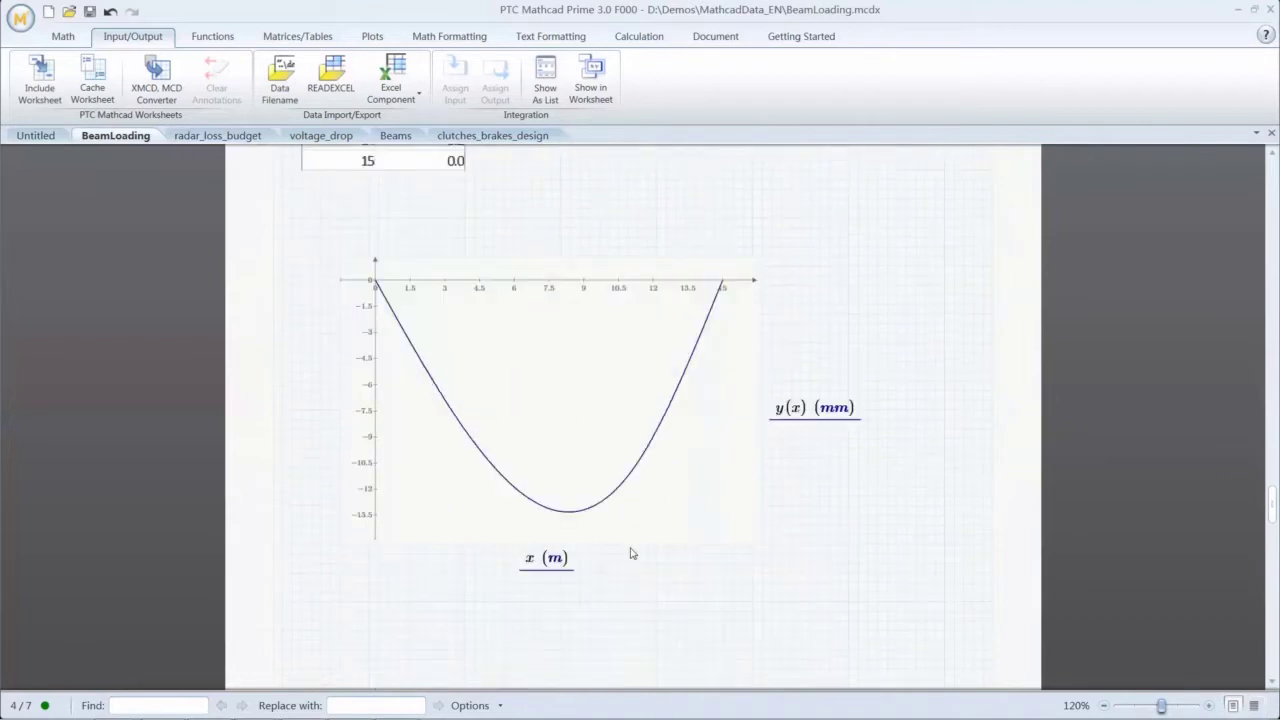
# Set the trace color of the y(x) deflection plot in the summary section to red.
pyautogui.click(564, 432)
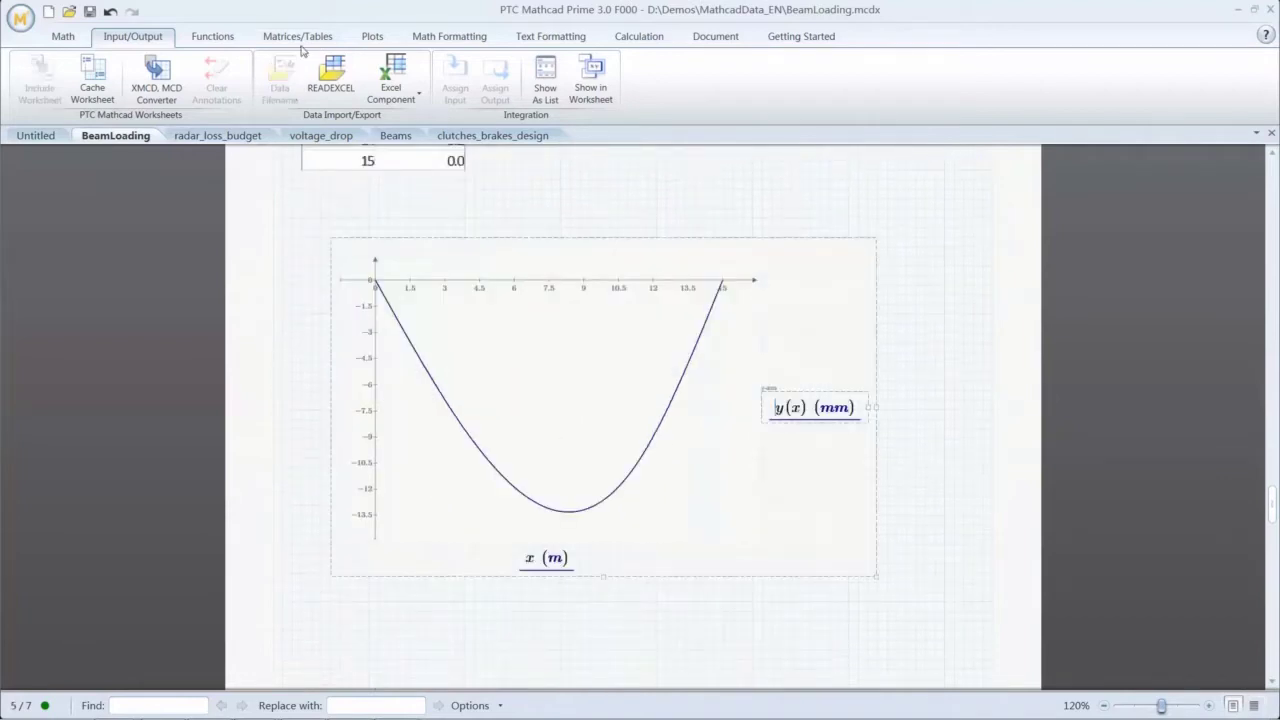
pyautogui.click(373, 37)
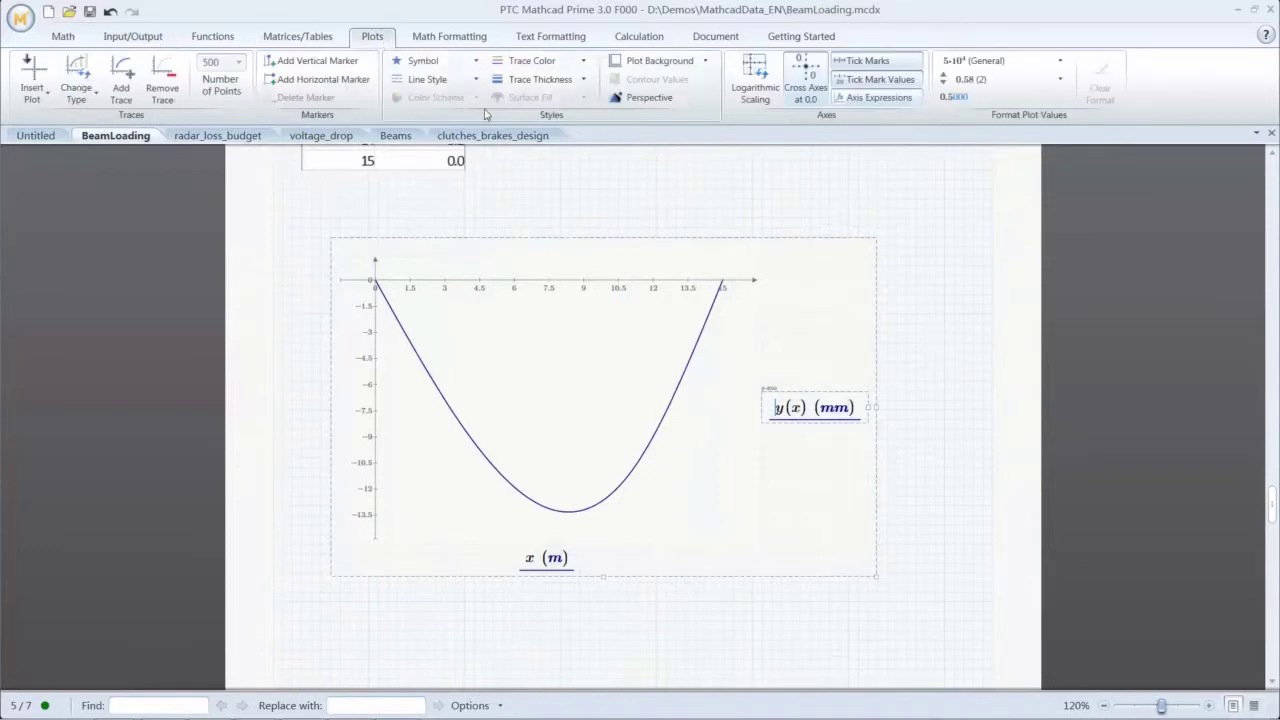
pyautogui.click(583, 61)
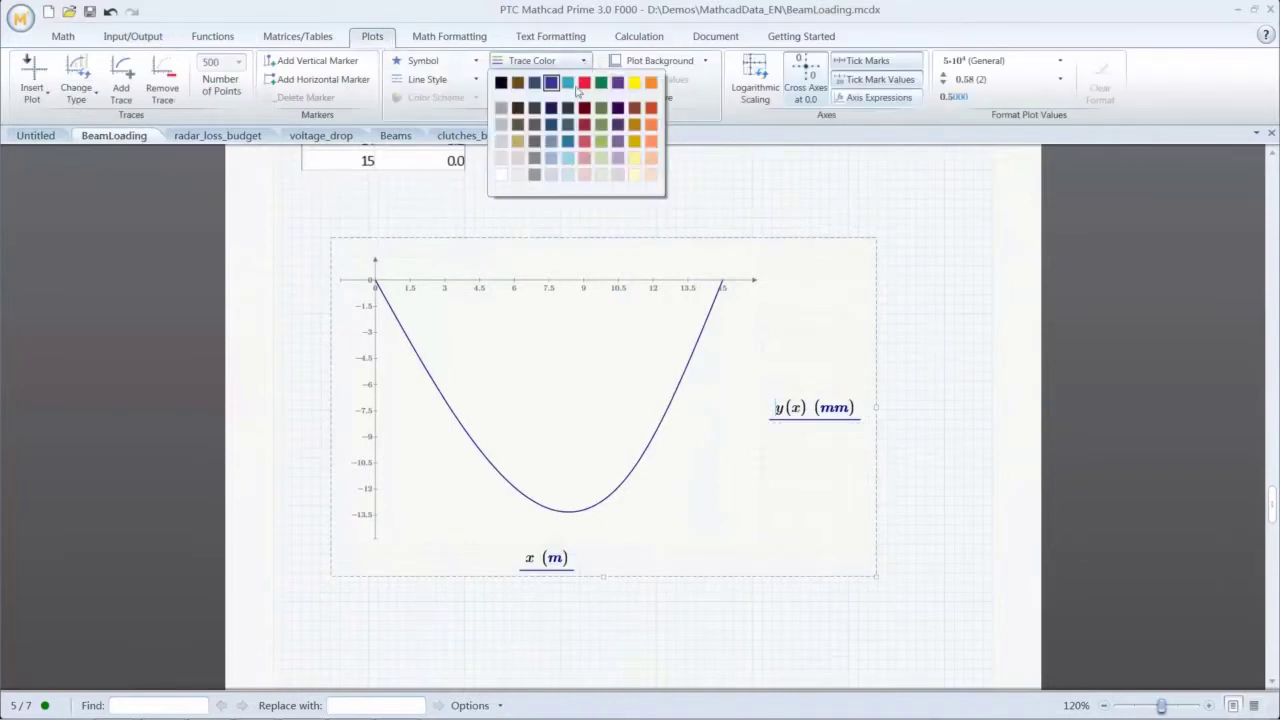
pyautogui.click(584, 84)
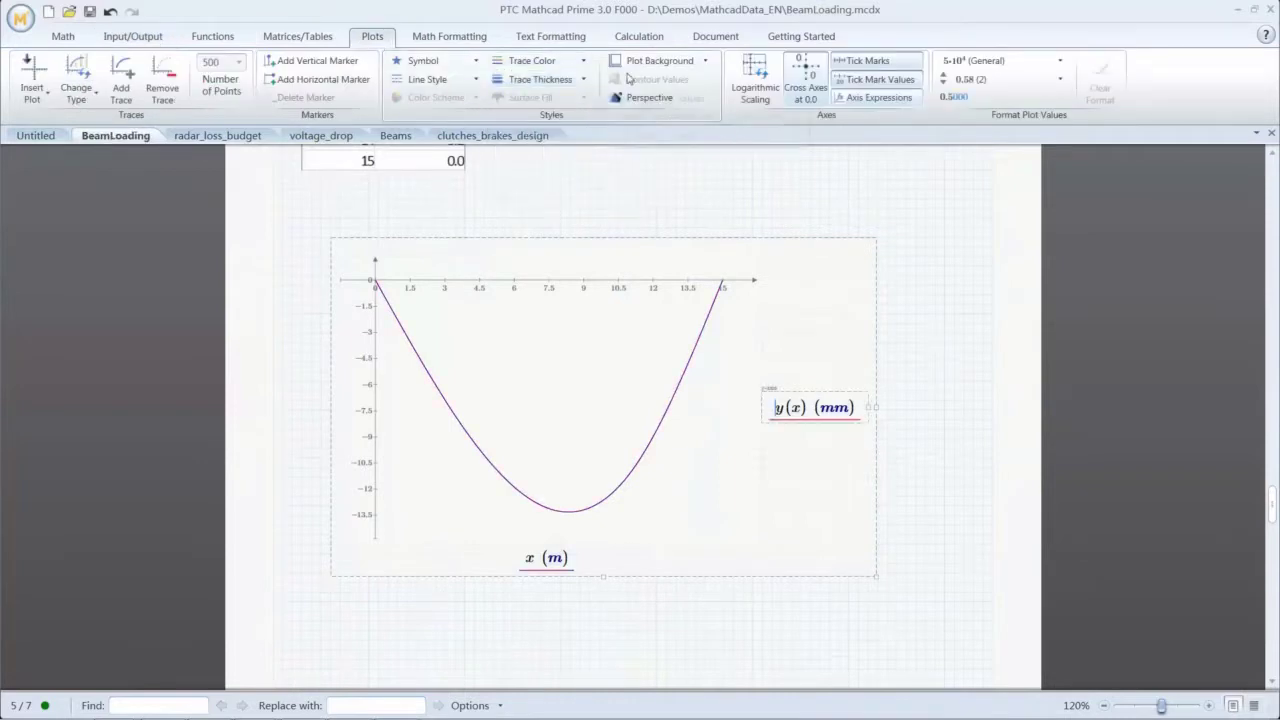
# Make the deflection plot's background transparent and set its trace to the second-thickest line.
pyautogui.click(704, 62)
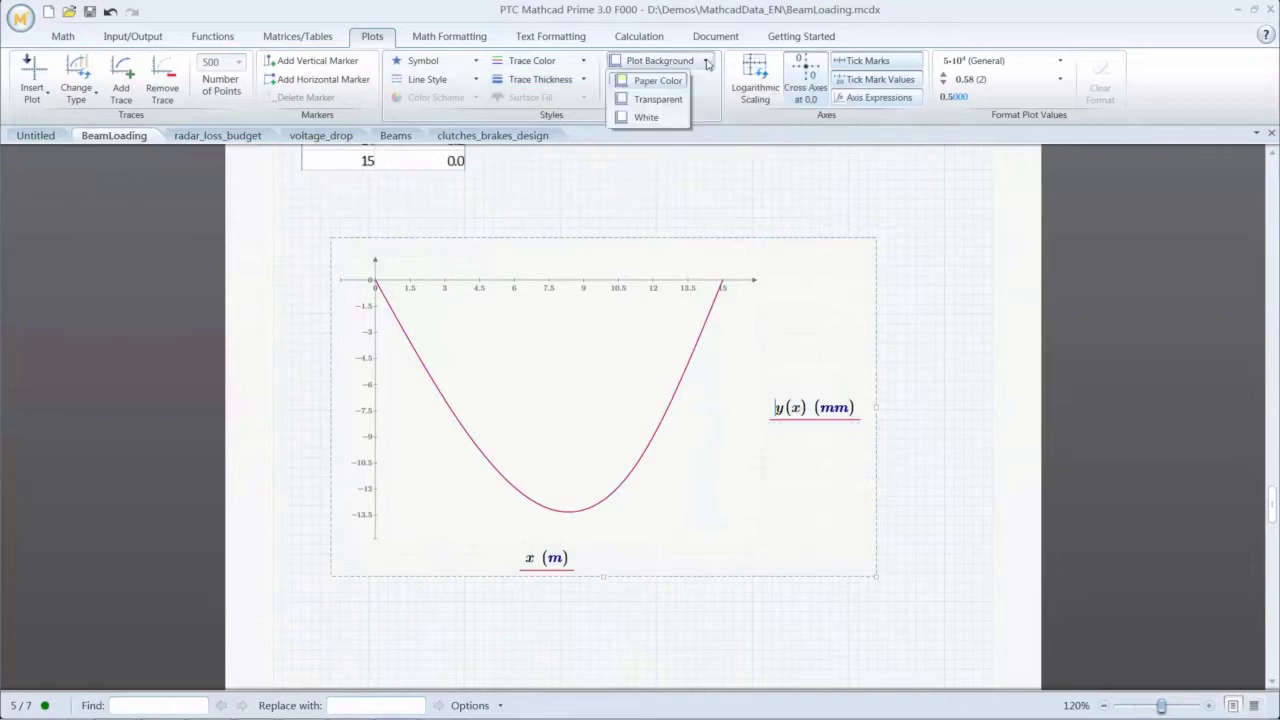
pyautogui.click(660, 100)
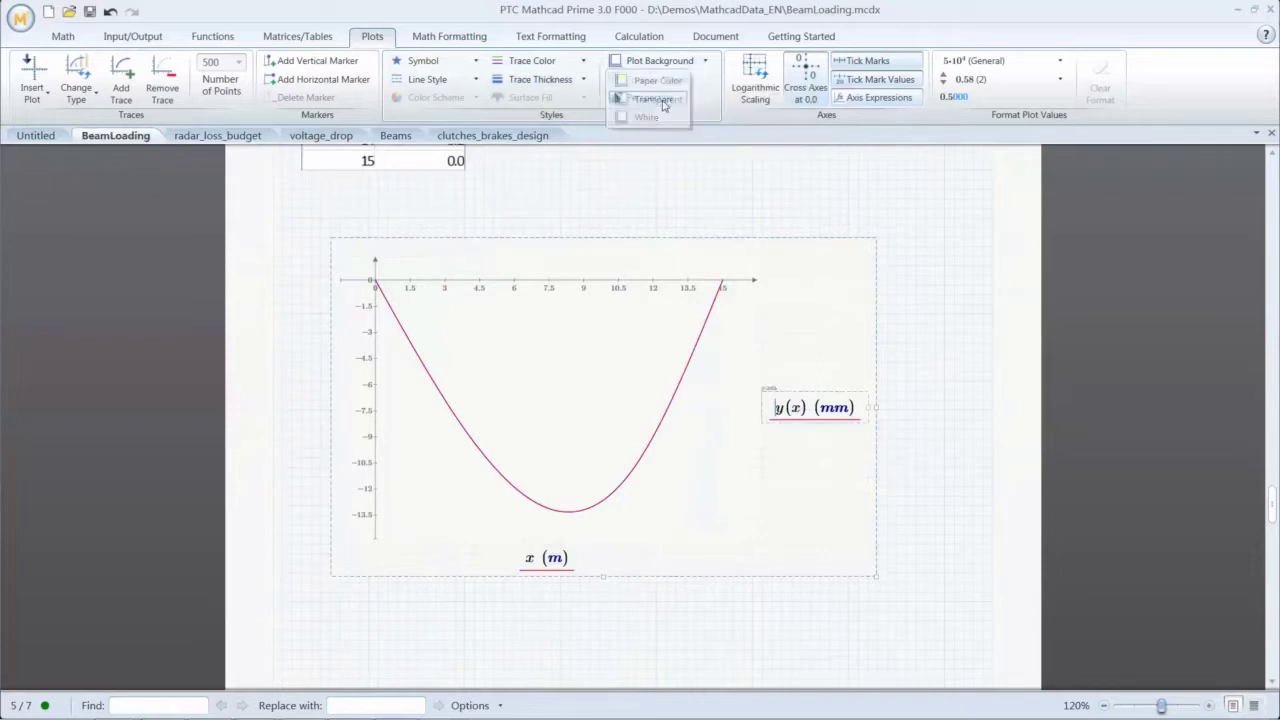
pyautogui.click(583, 79)
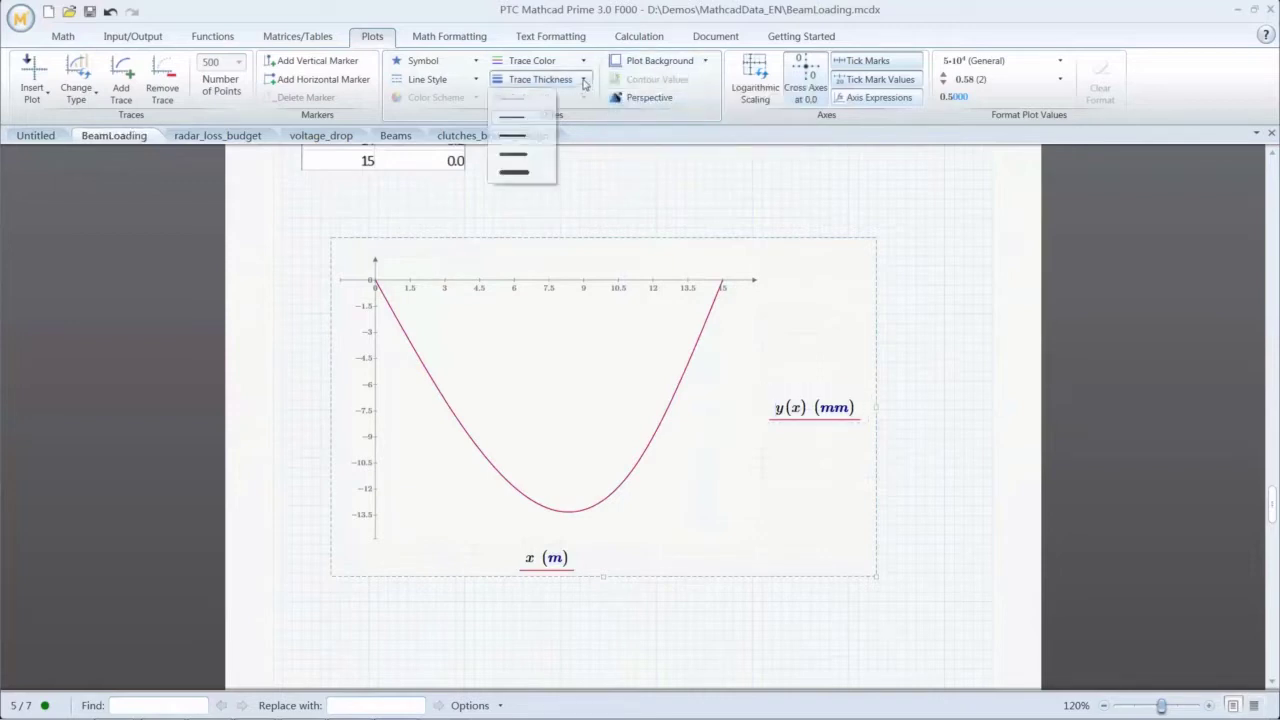
pyautogui.click(512, 154)
pyautogui.click(686, 614)
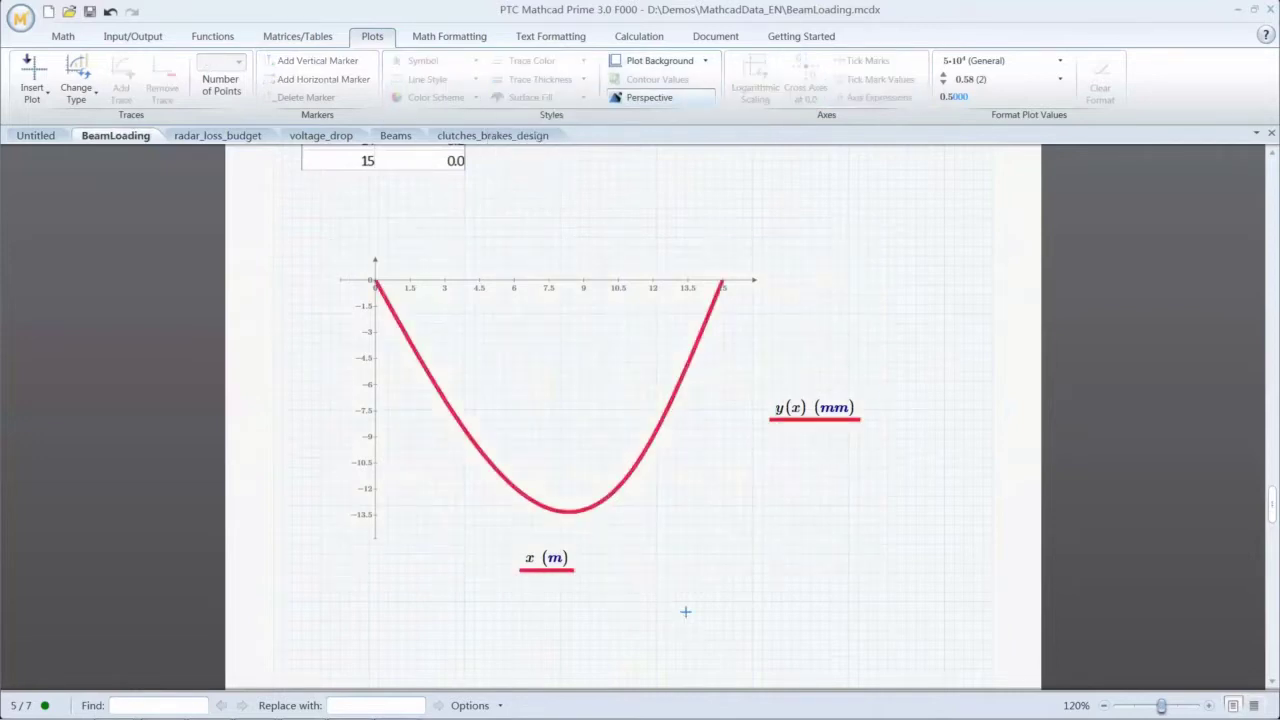
# Add a vertical marker to the deflection plot and place it at x = 8 m.
pyautogui.click(777, 407)
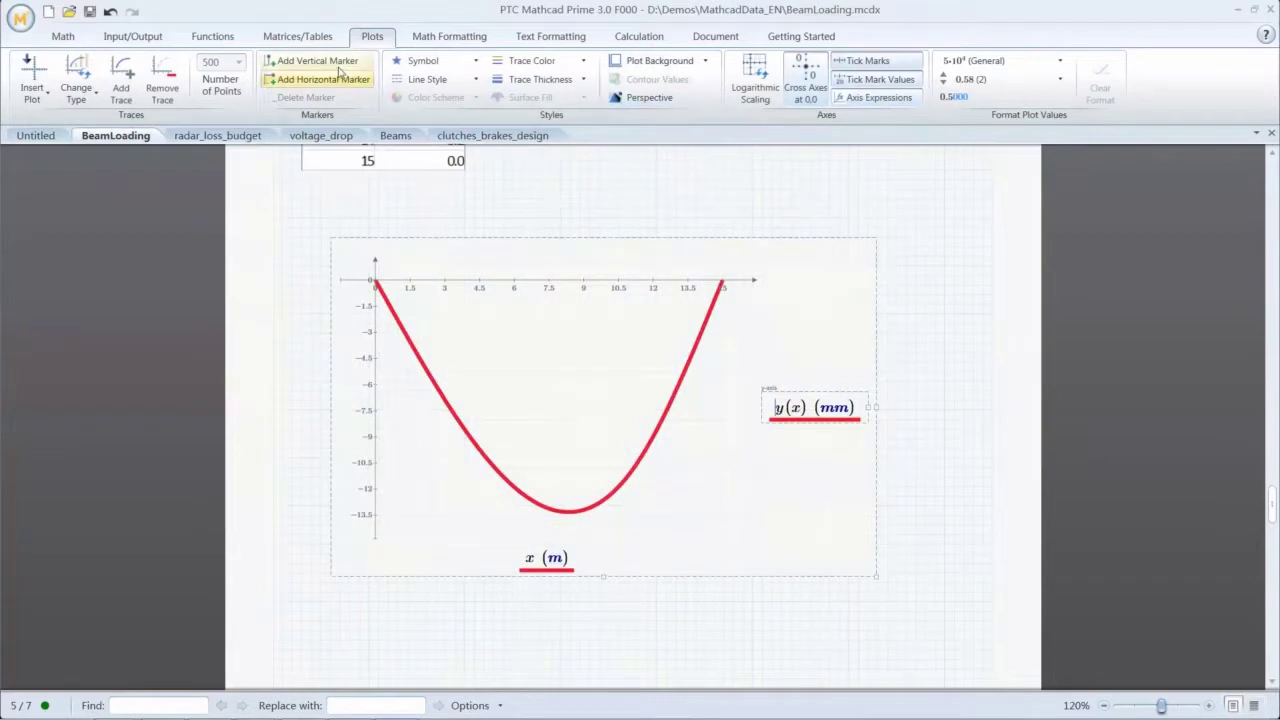
pyautogui.click(317, 61)
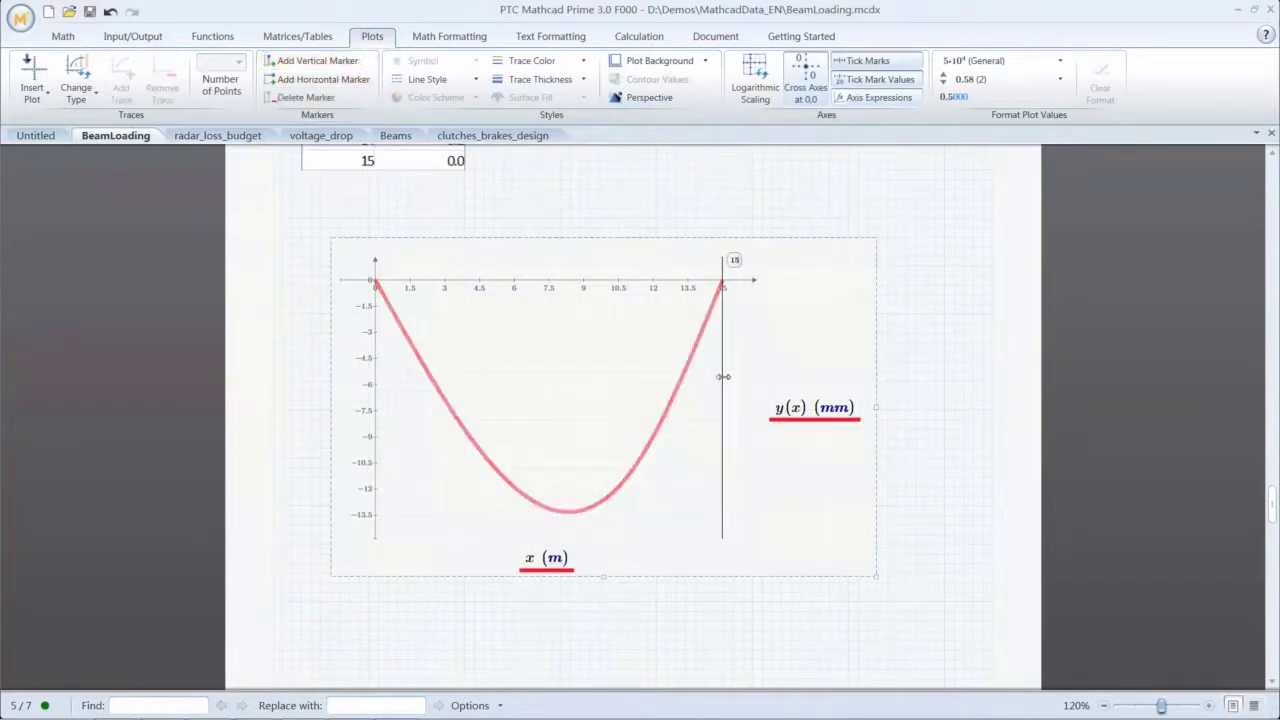
pyautogui.moveTo(723, 376)
pyautogui.mouseDown()
pyautogui.moveTo(426, 383)
pyautogui.moveTo(484, 385)
pyautogui.mouseUp()
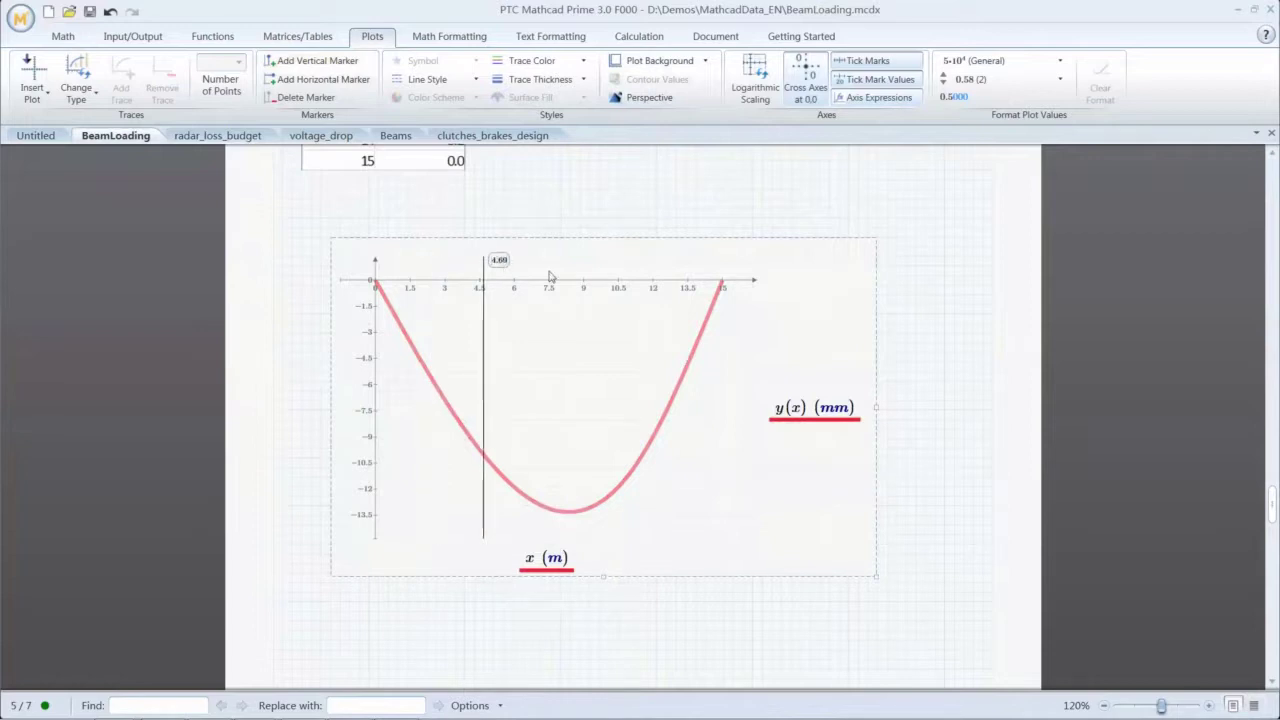
pyautogui.moveTo(483, 426); pyautogui.dragTo(563, 426)
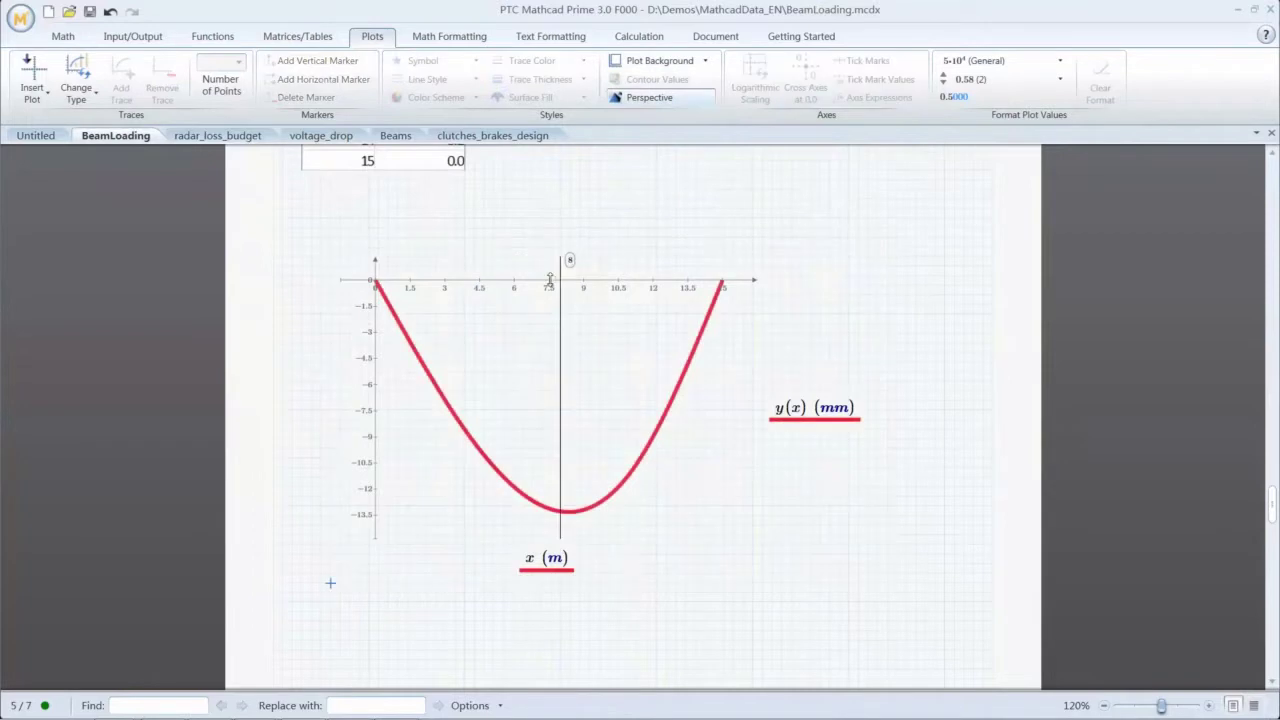
pyautogui.click(802, 598)
# Examine the yy(a,W) program and its contour plot under "[Appendix A] Advanced: Programming".
pyautogui.scroll(-4, 802, 595)
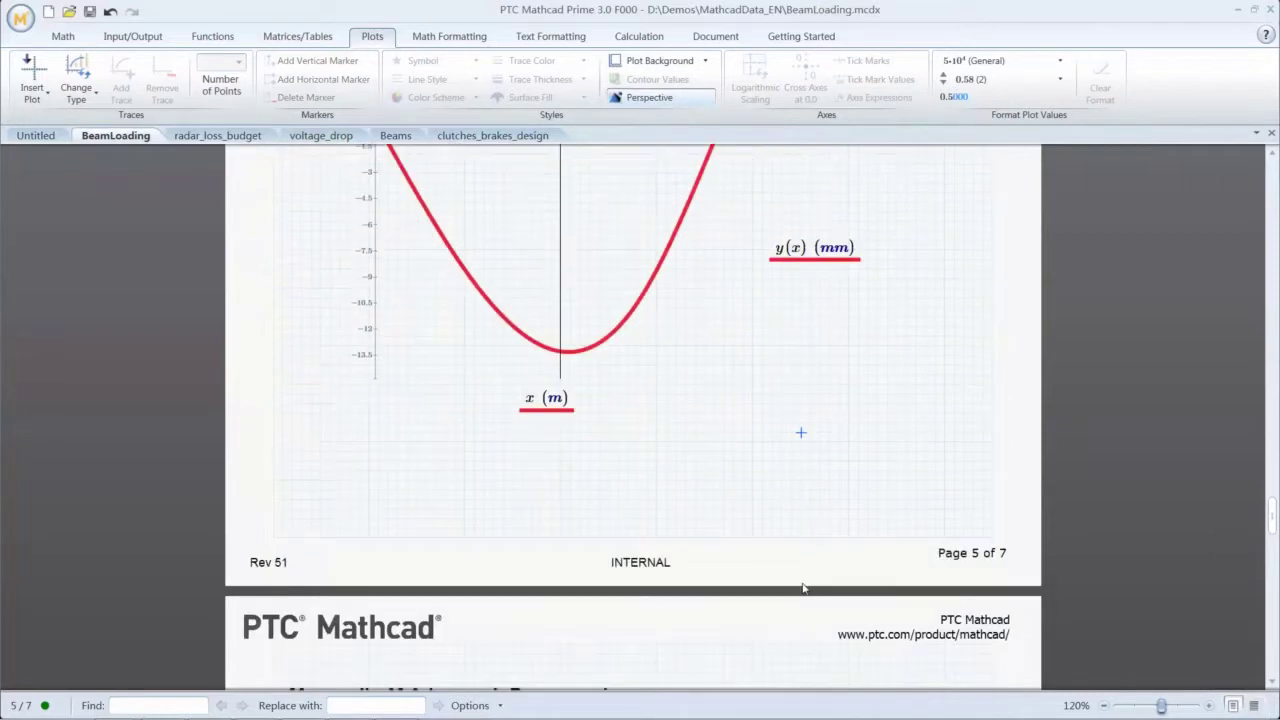
pyautogui.scroll(-12, 802, 588)
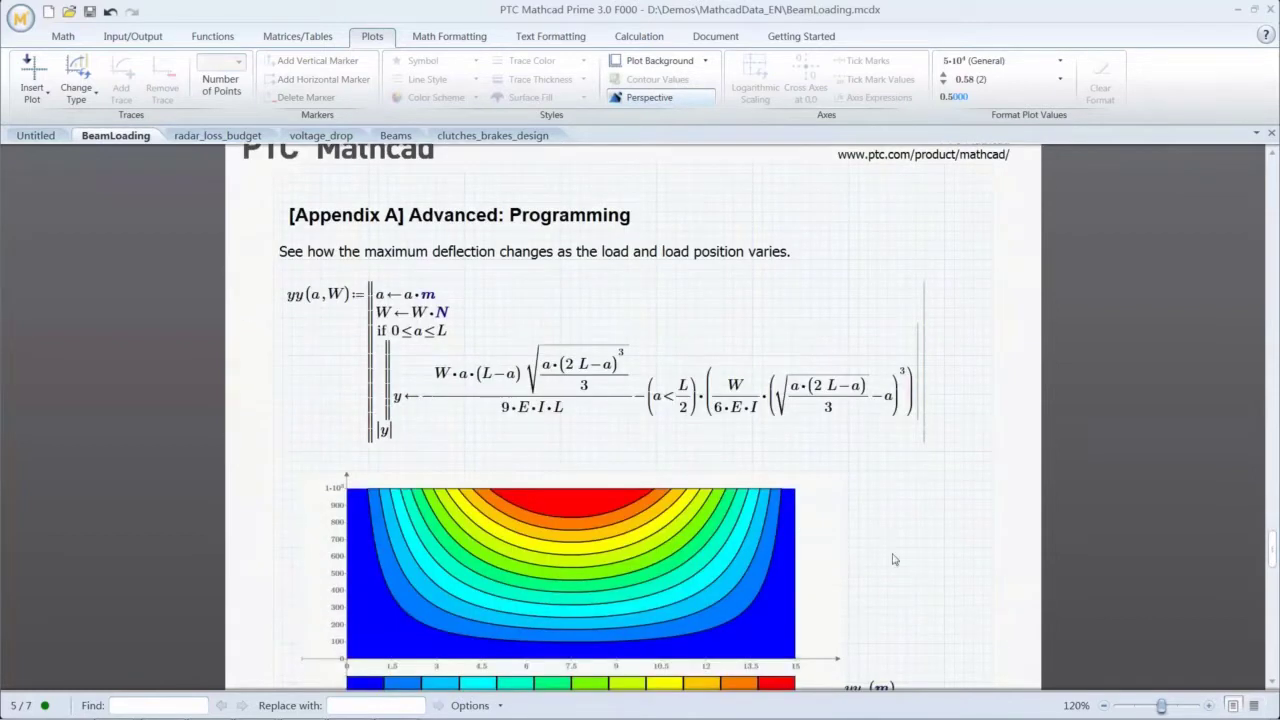
pyautogui.scroll(-1, 894, 560)
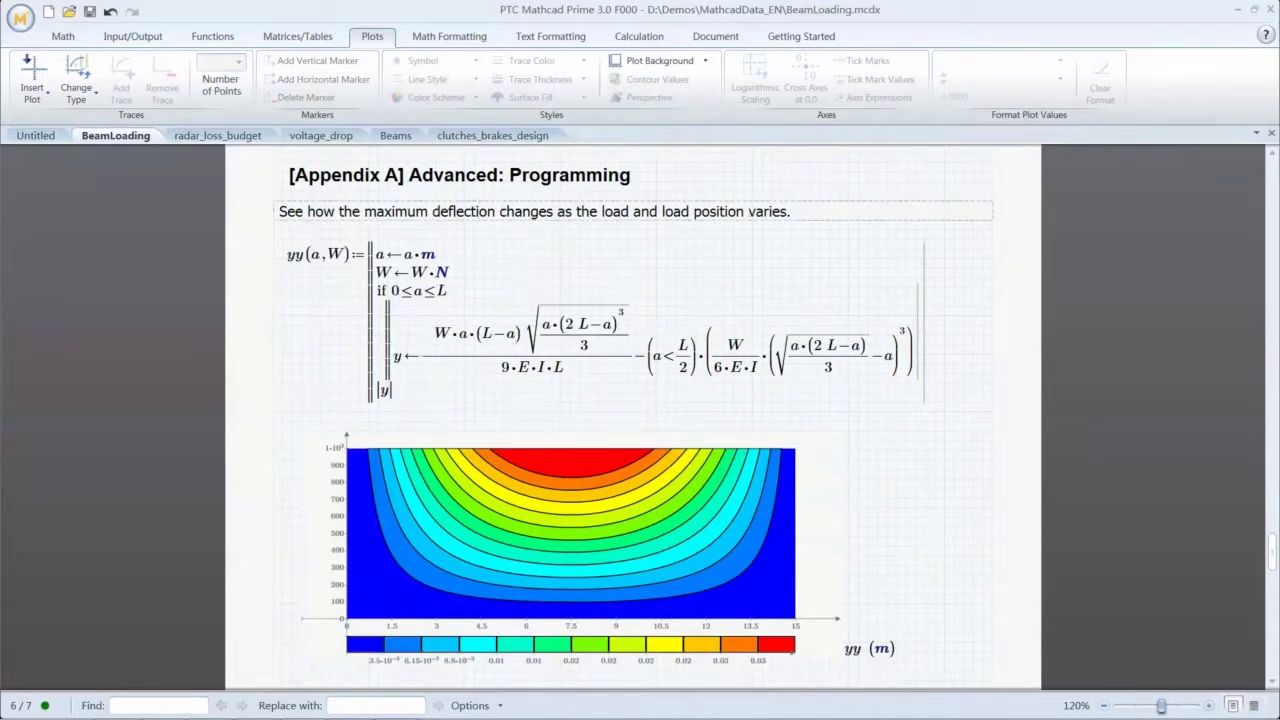
pyautogui.click(479, 548)
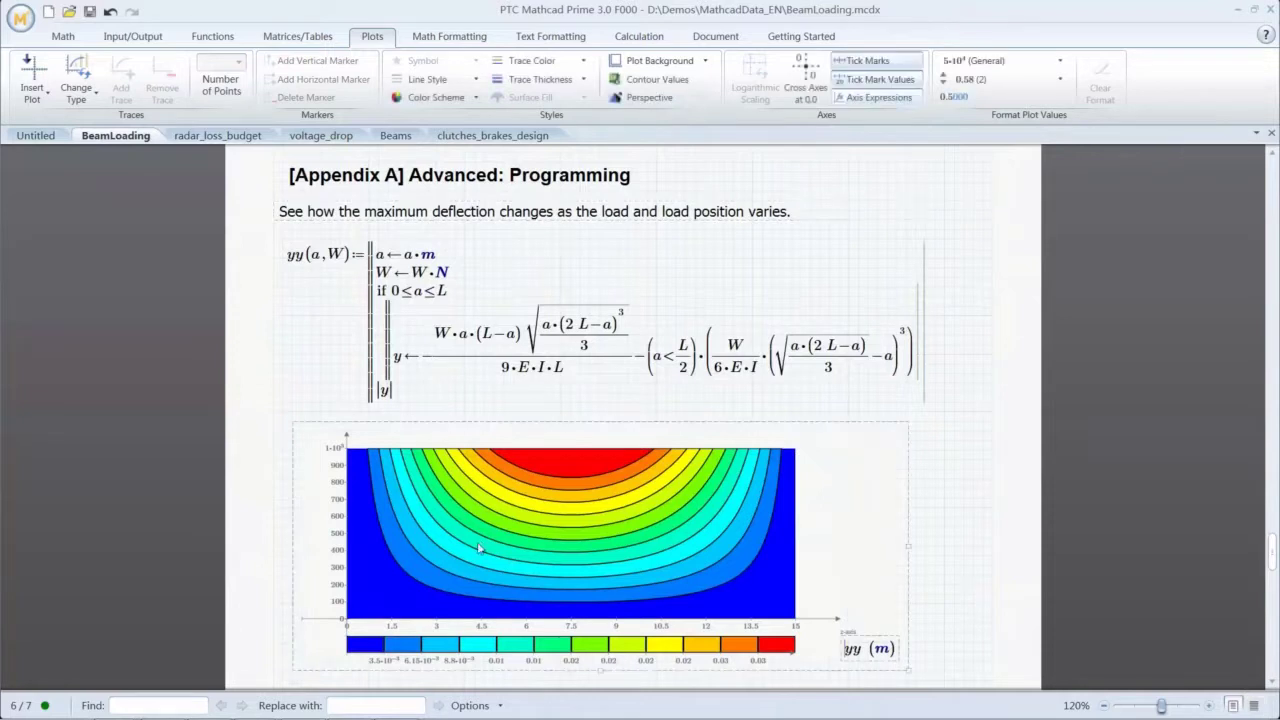
pyautogui.scroll(-1, 950, 535)
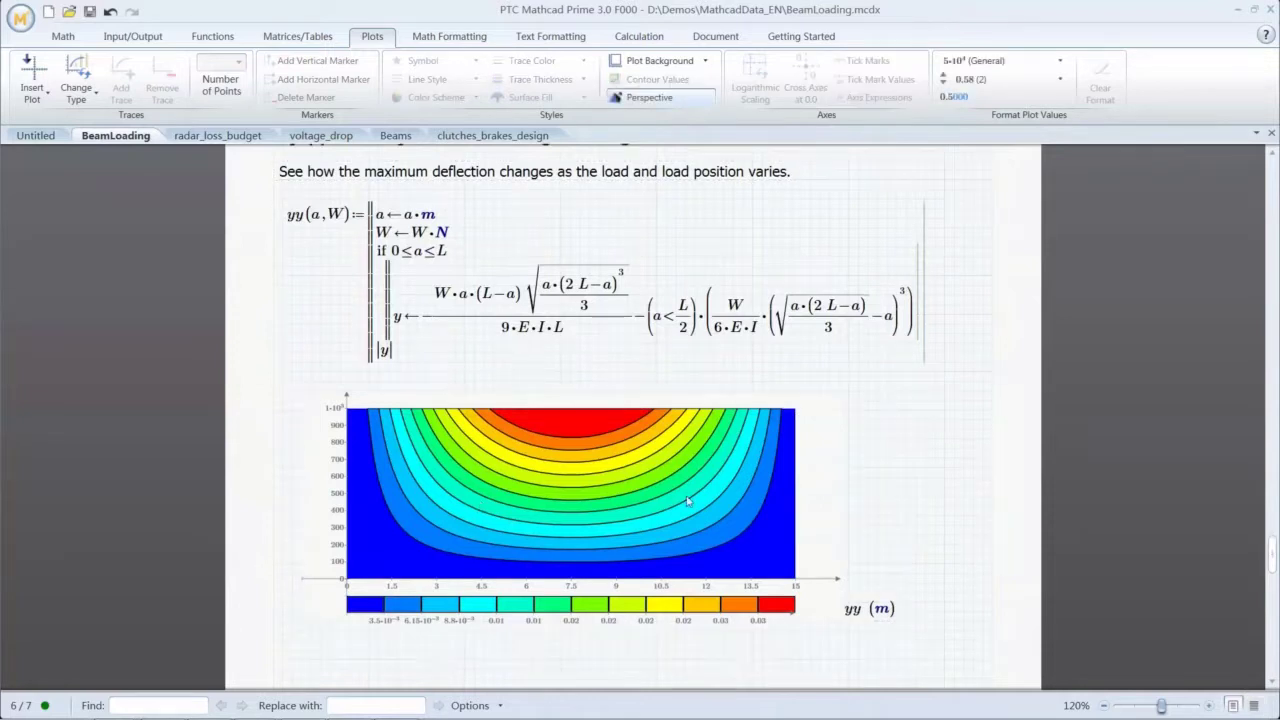
pyautogui.scroll(-3, 686, 500)
# Plot yy in the empty 3D plot below the contour plot, with mm as its unit.
pyautogui.scroll(-8, 686, 500)
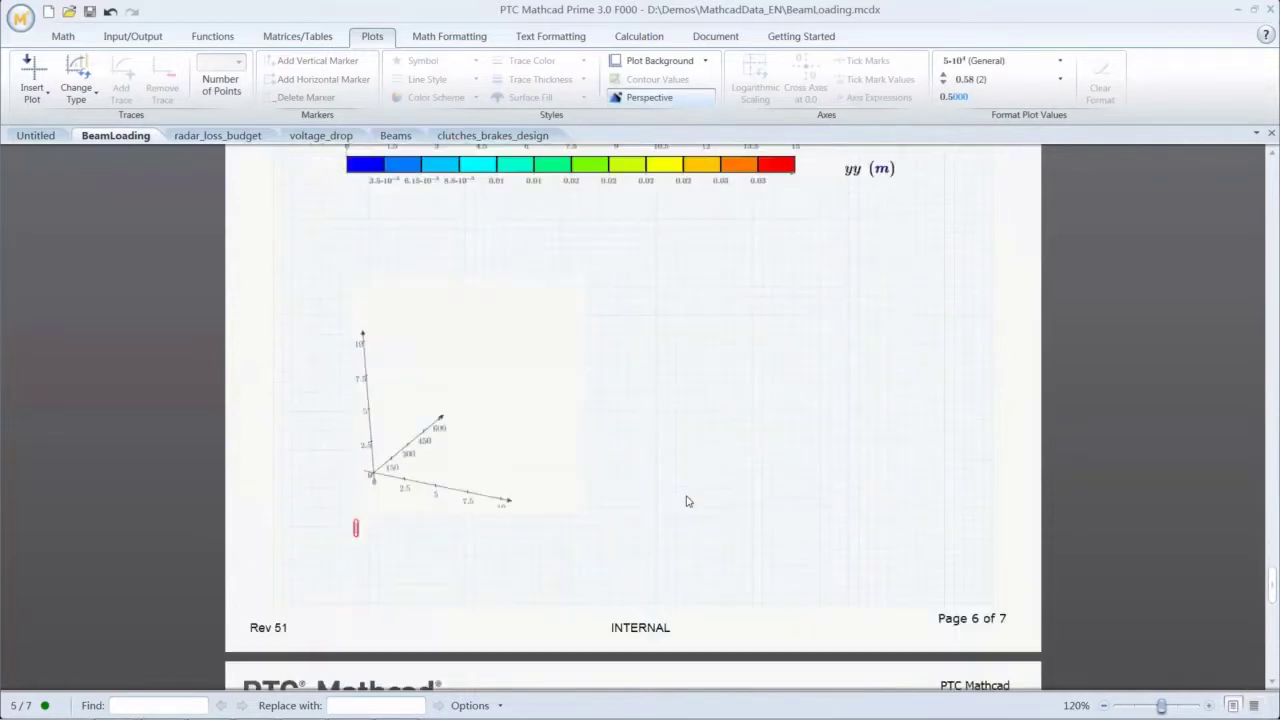
pyautogui.click(527, 460)
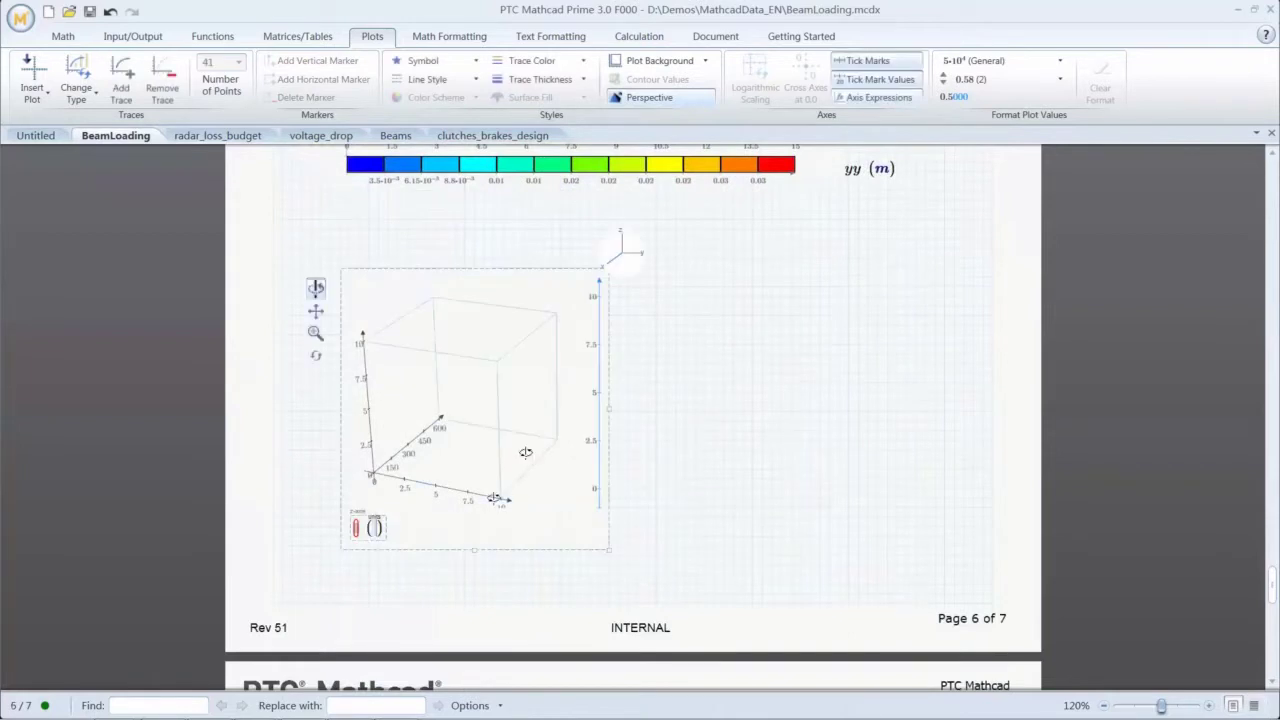
pyautogui.click(362, 528)
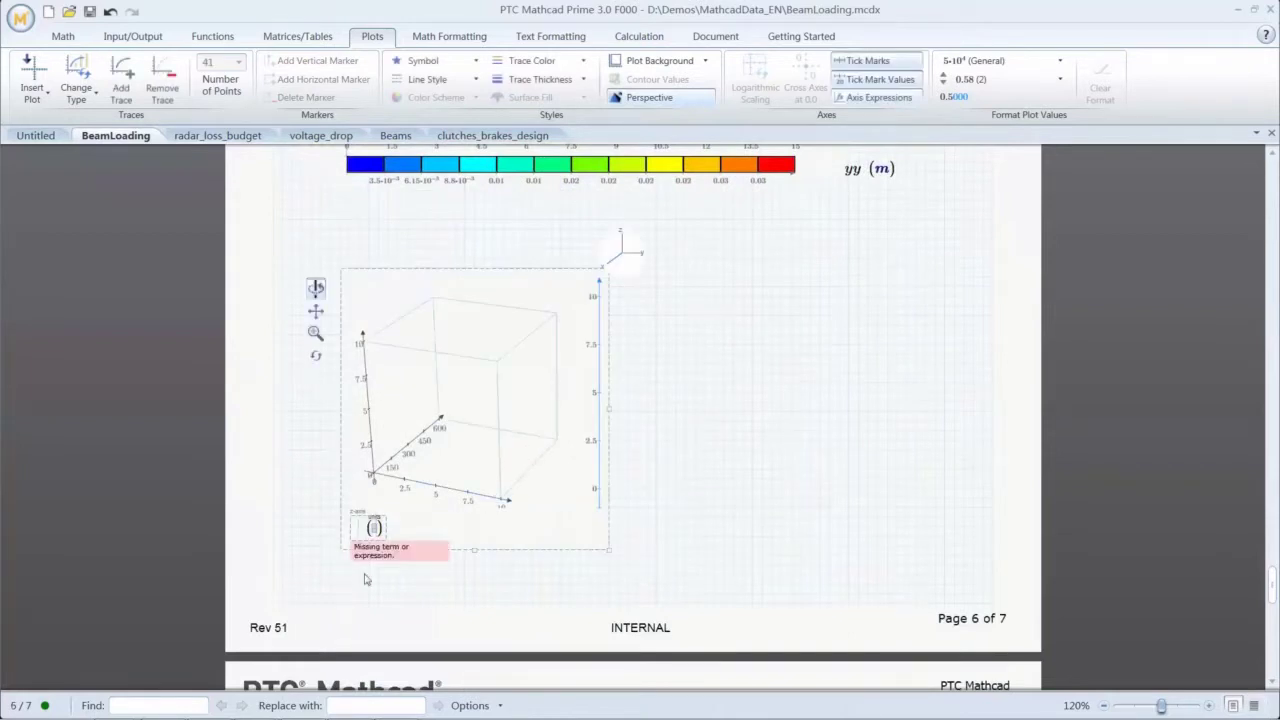
pyautogui.write('yy')
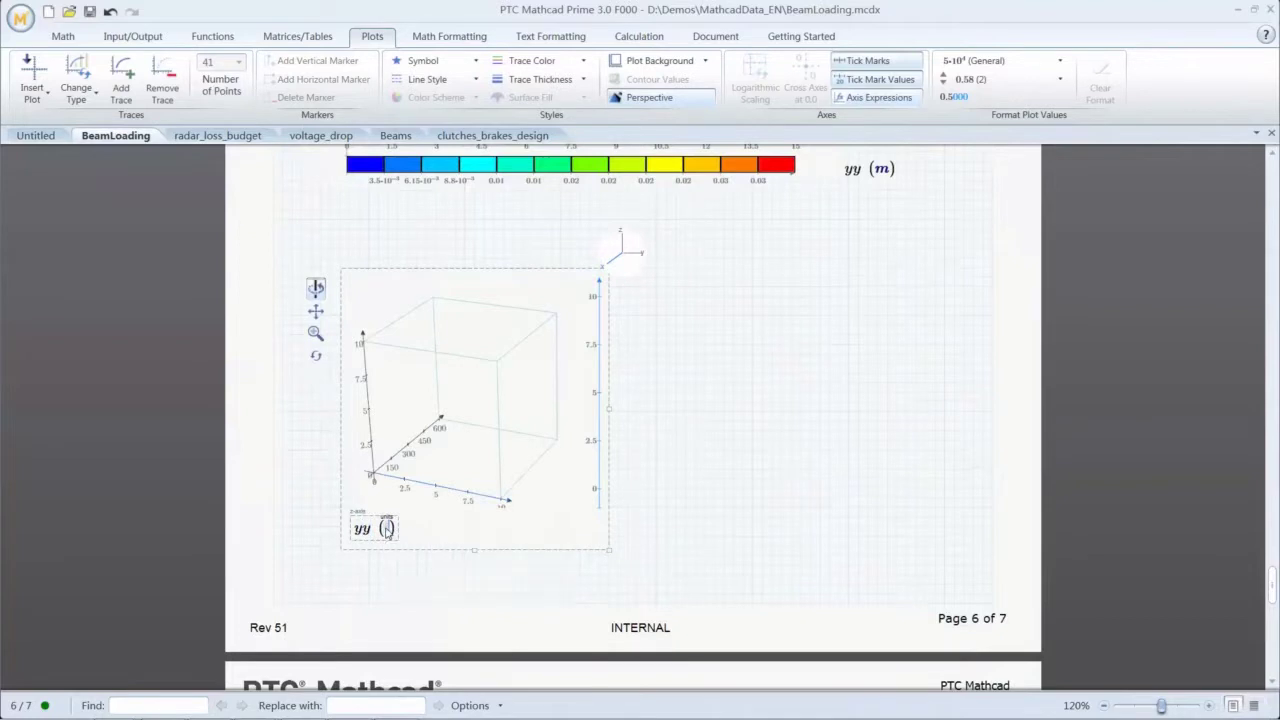
pyautogui.click(387, 530)
pyautogui.write('mm')
pyautogui.click(686, 494)
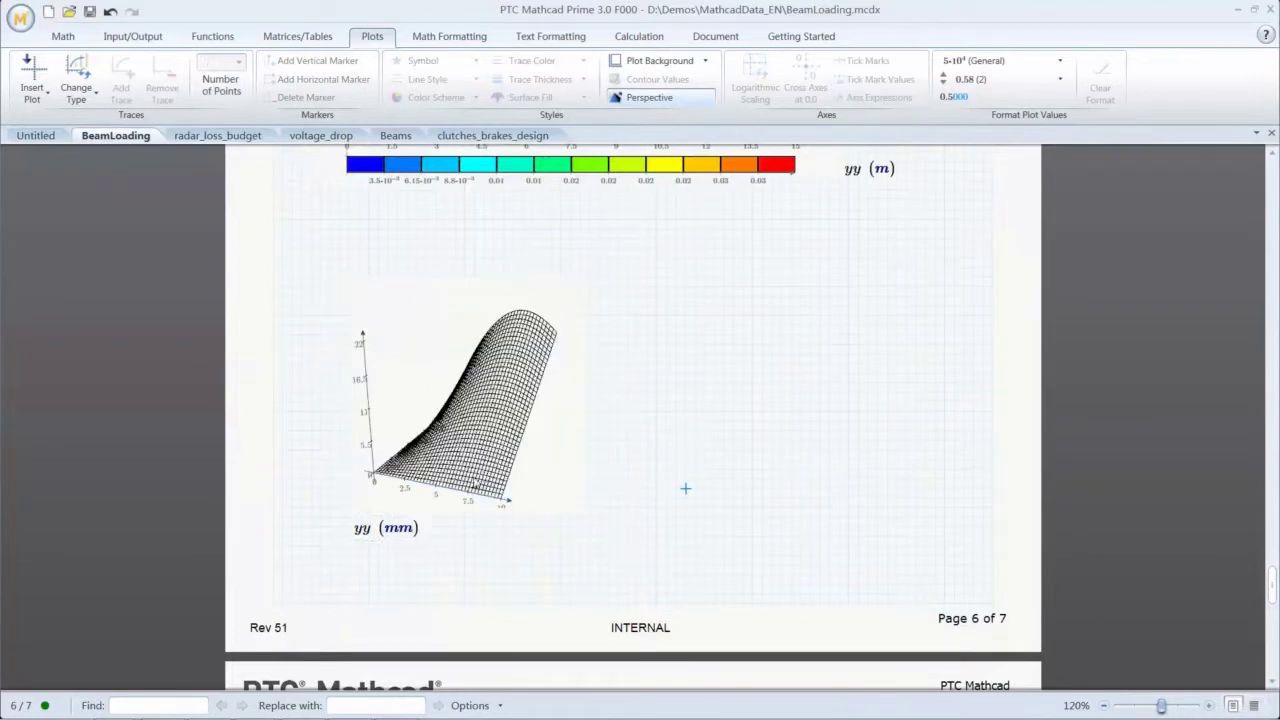
# Set the highest tick mark value on the 3D plot's x-axis to 15.
pyautogui.click(604, 300)
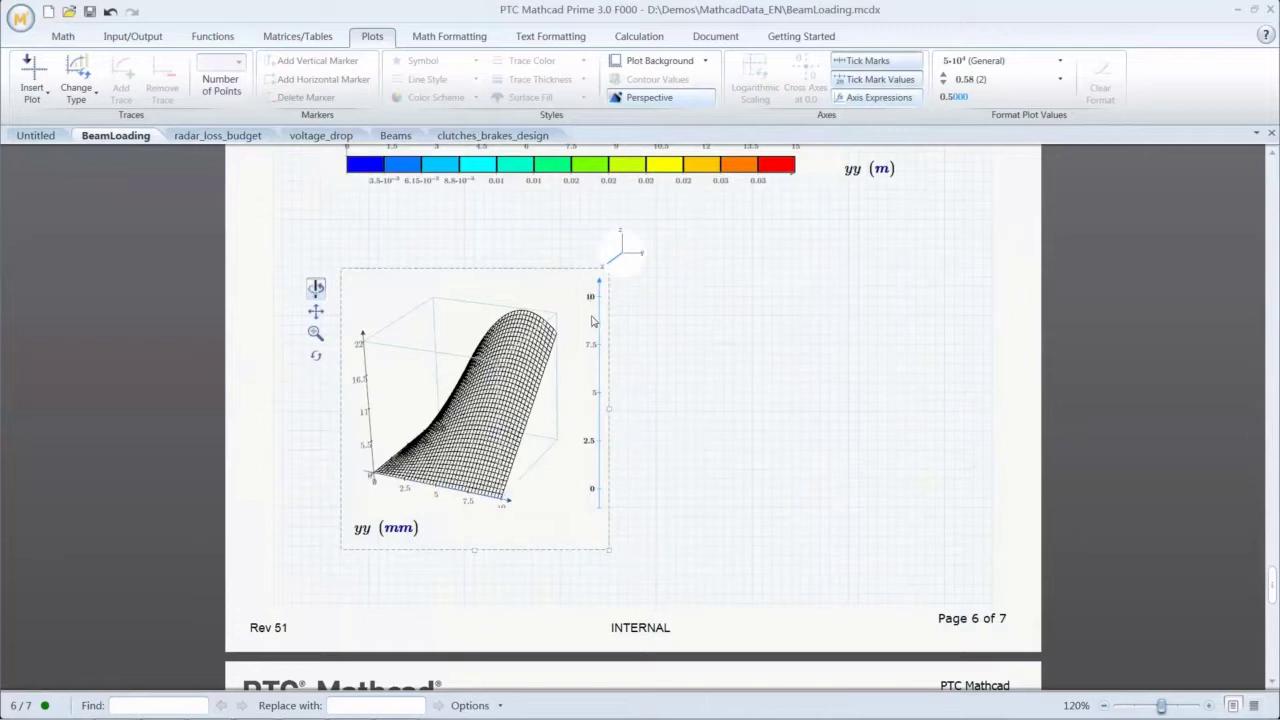
pyautogui.click(592, 298)
pyautogui.press('BackSpace')
pyautogui.press('BackSpace')
pyautogui.write('15')
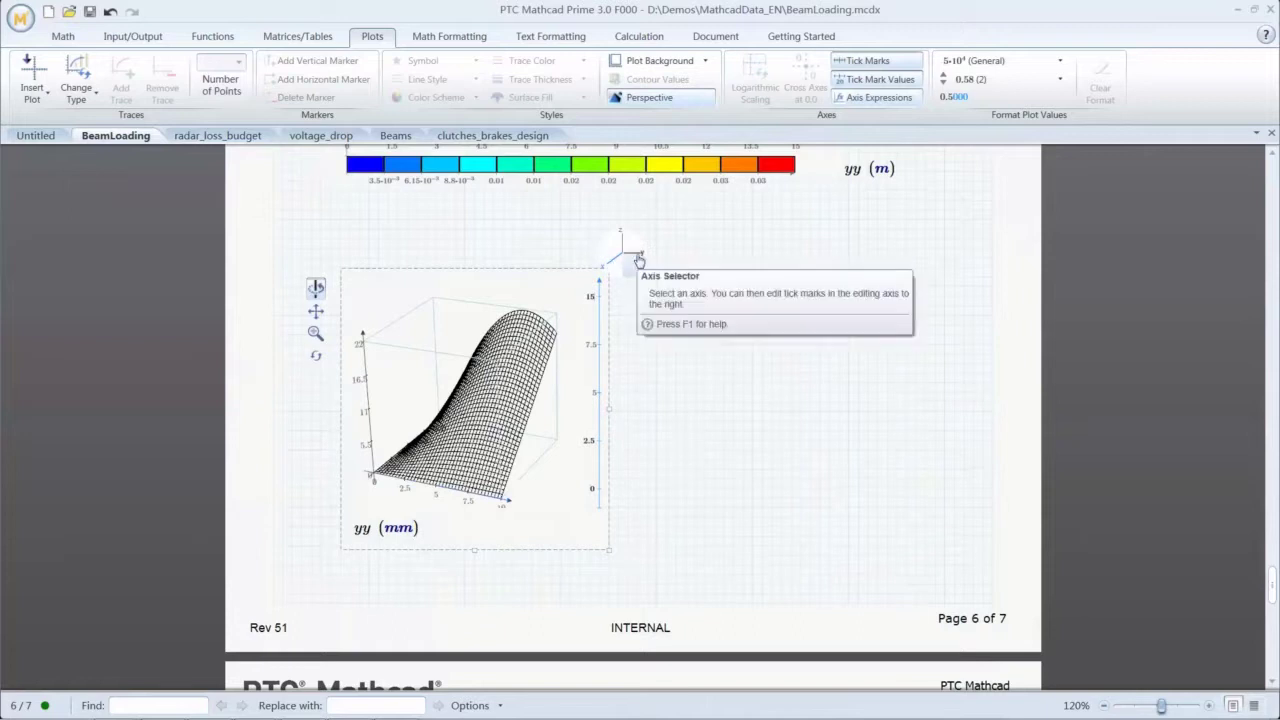
# Set the highest tick mark value on the 3D plot's y-axis to 1000.
pyautogui.click(640, 259)
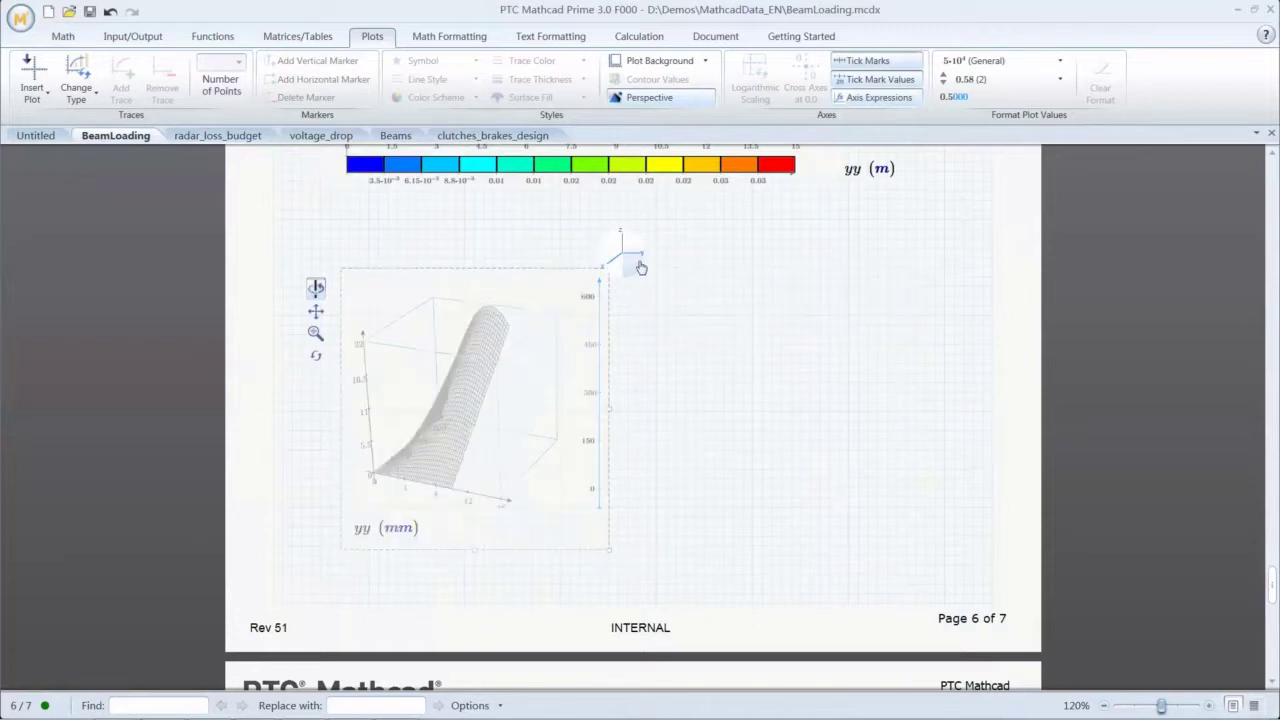
pyautogui.click(587, 300)
pyautogui.press('BackSpace')
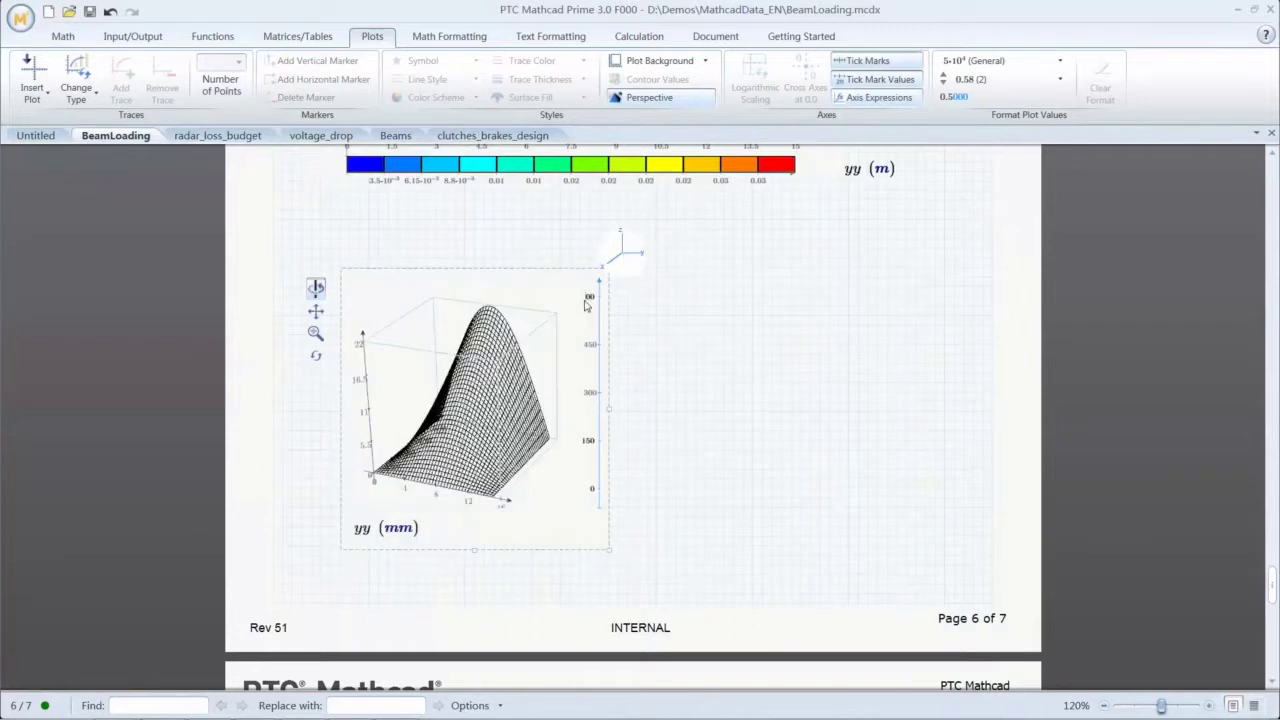
pyautogui.write('10')
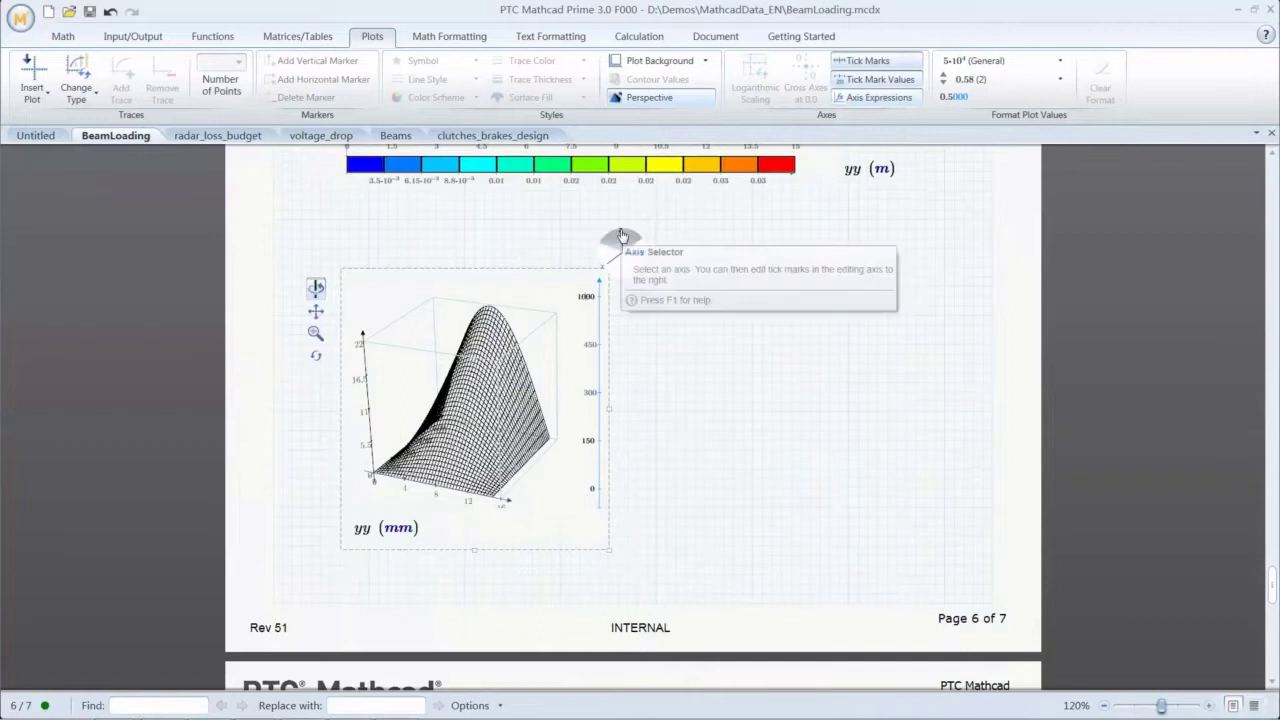
# Set the highest tick mark value on the 3D plot's z-axis to 50.
pyautogui.click(622, 235)
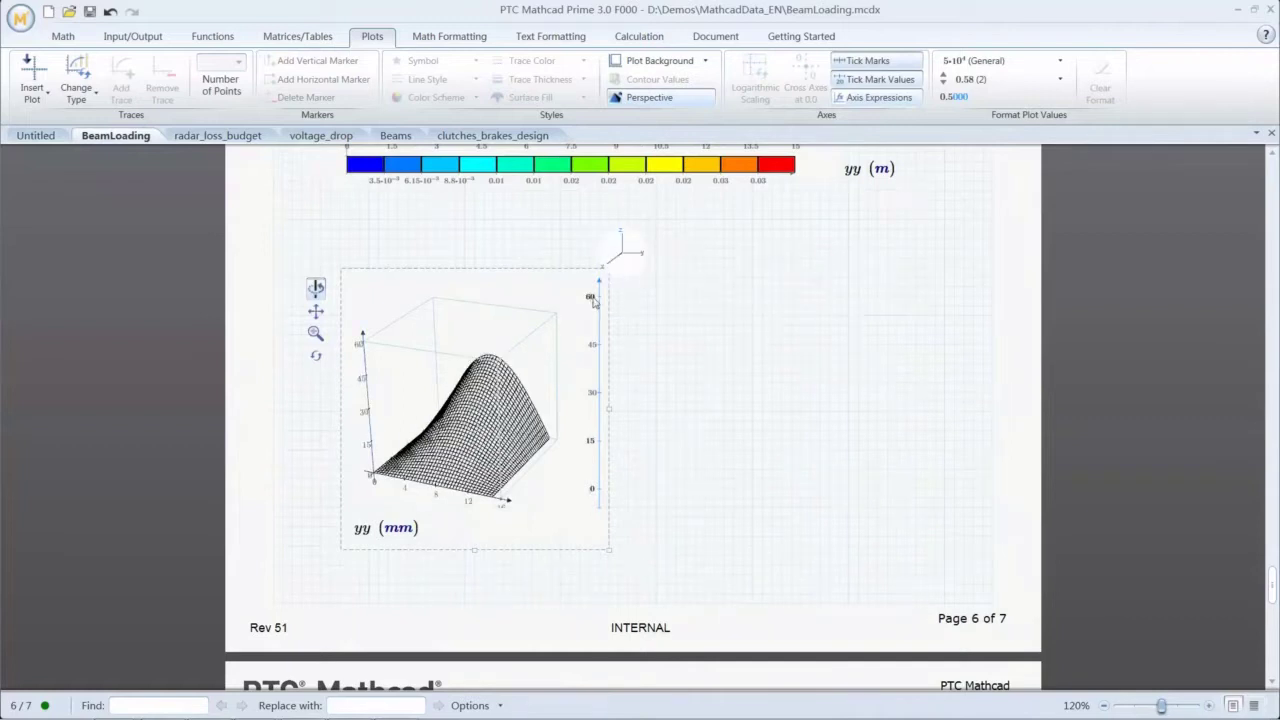
pyautogui.press('BackSpace')
pyautogui.write('45')
pyautogui.press('Return')
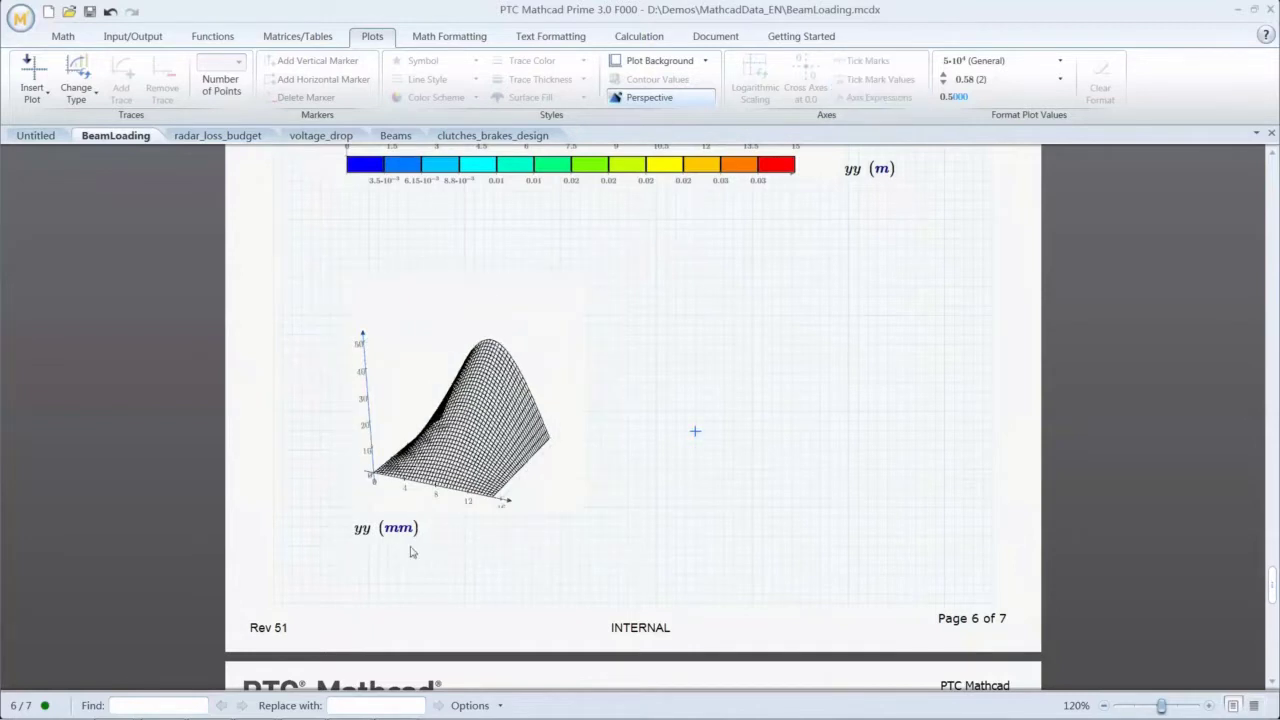
# Fill the surface of the 3D yy plot with a medium red.
pyautogui.click(493, 398)
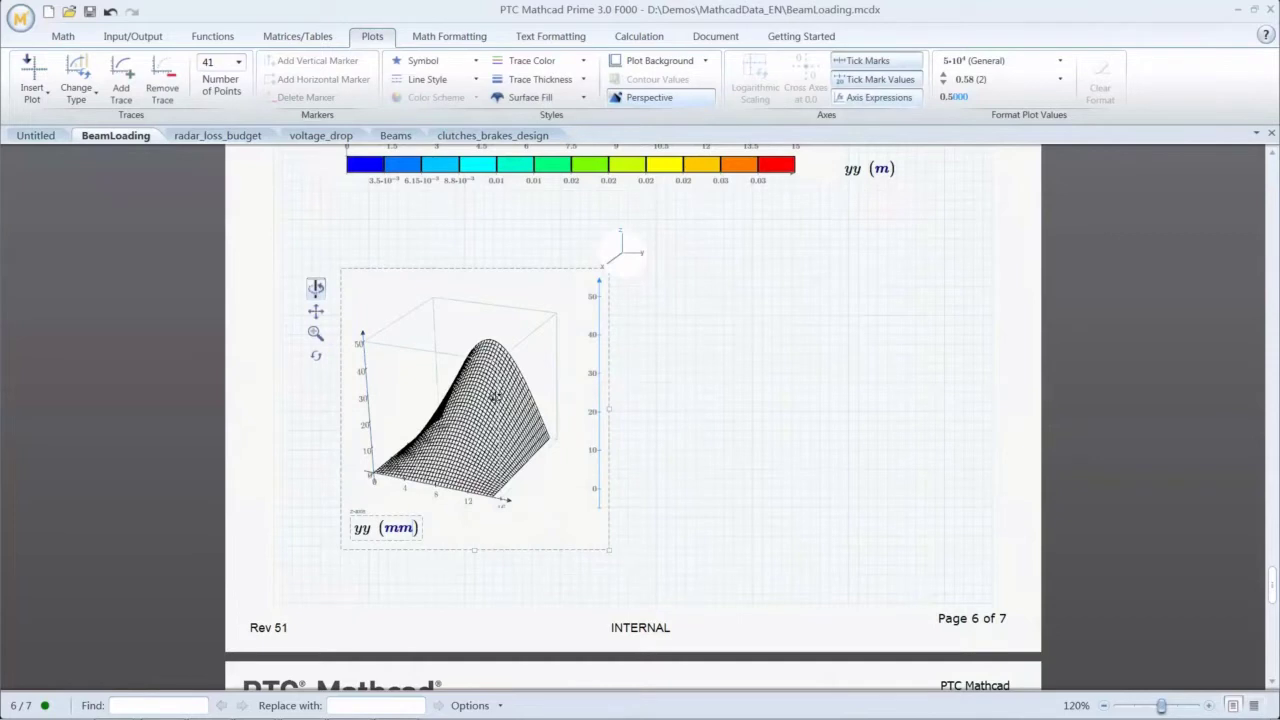
pyautogui.click(583, 100)
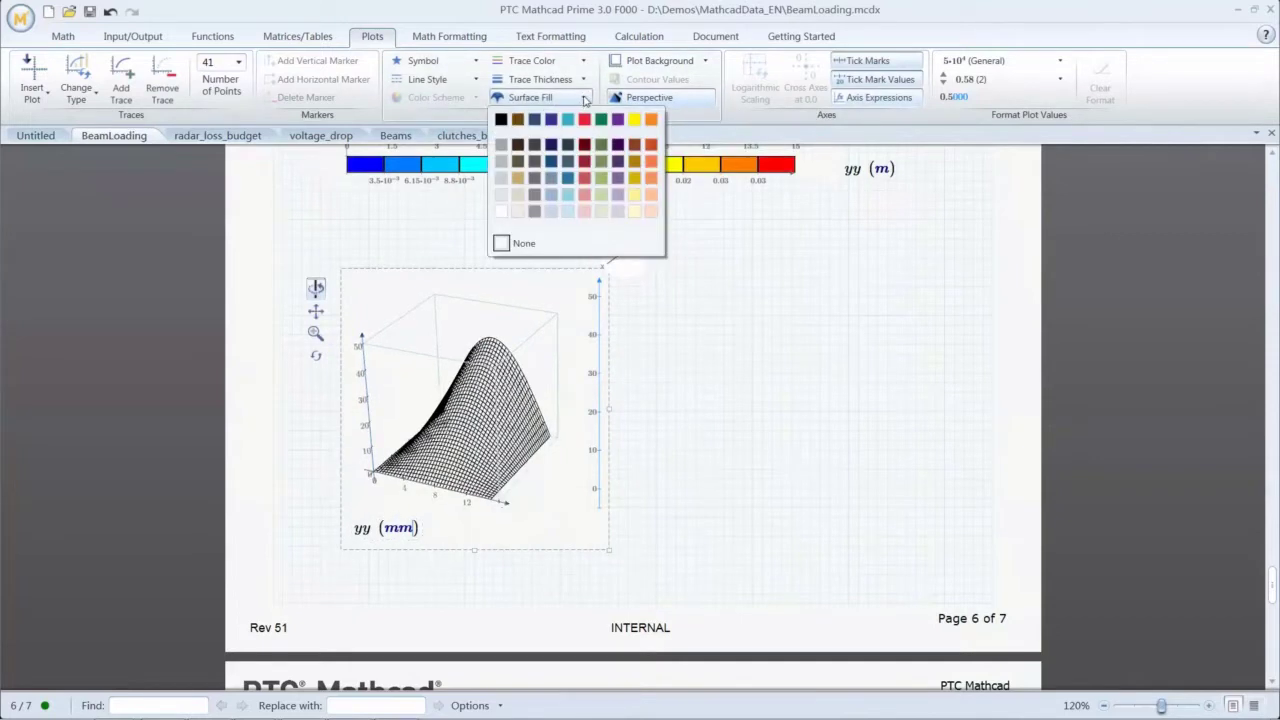
pyautogui.click(582, 181)
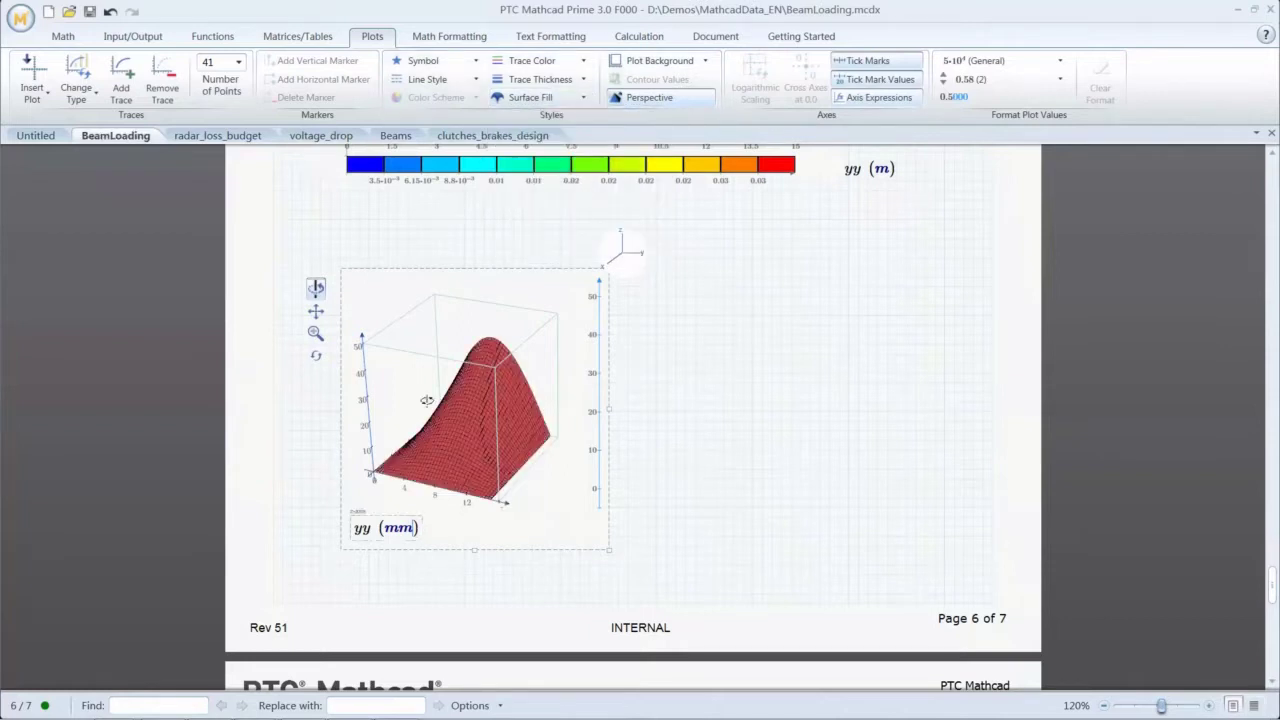
# Examine the 3D plot by rotating, moving and enlarging it, and restore its default view.
pyautogui.moveTo(427, 400); pyautogui.dragTo(464, 331)
pyautogui.click(316, 310)
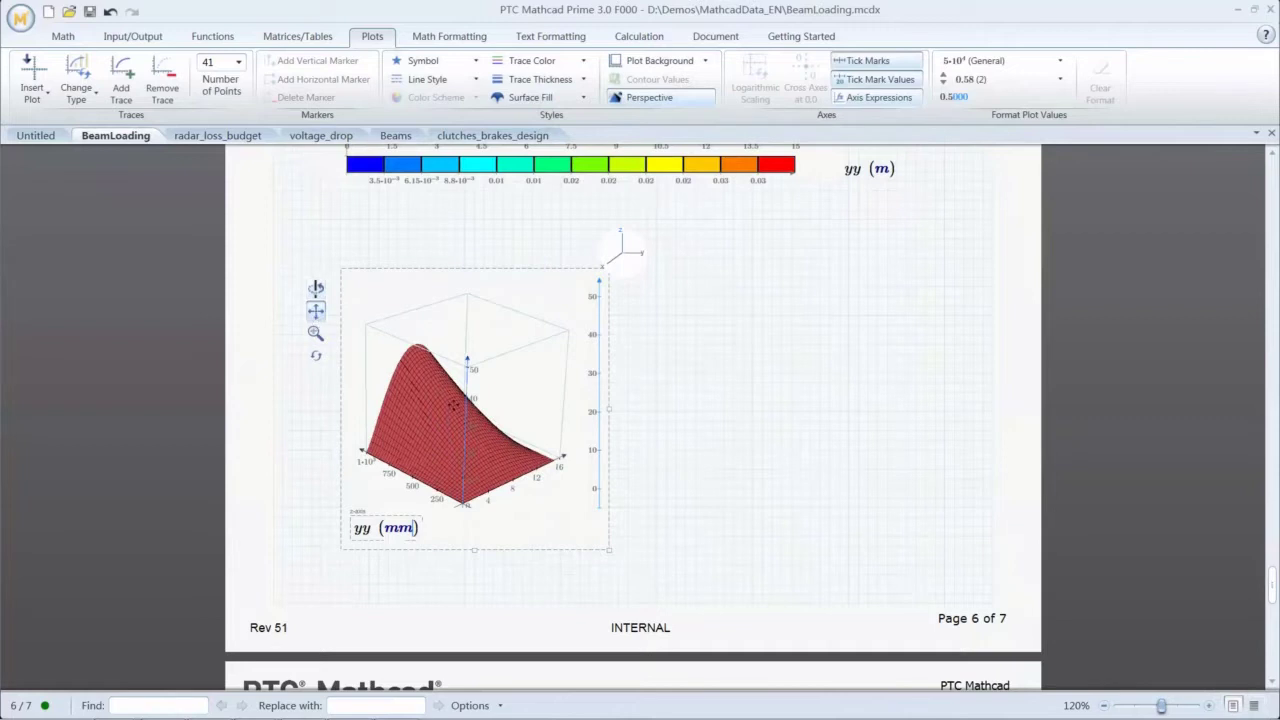
pyautogui.moveTo(453, 404)
pyautogui.mouseDown()
pyautogui.moveTo(492, 403)
pyautogui.moveTo(416, 390)
pyautogui.moveTo(463, 385)
pyautogui.mouseUp()
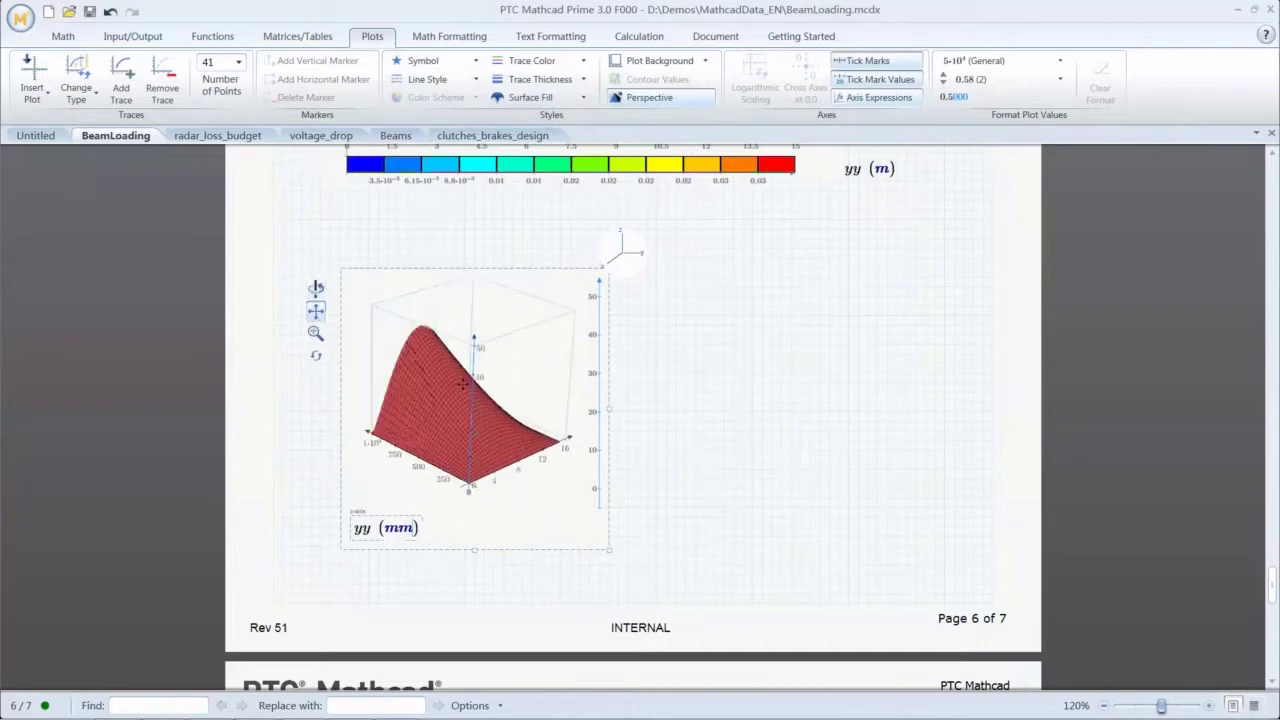
pyautogui.click(316, 333)
pyautogui.moveTo(350, 400); pyautogui.dragTo(447, 486)
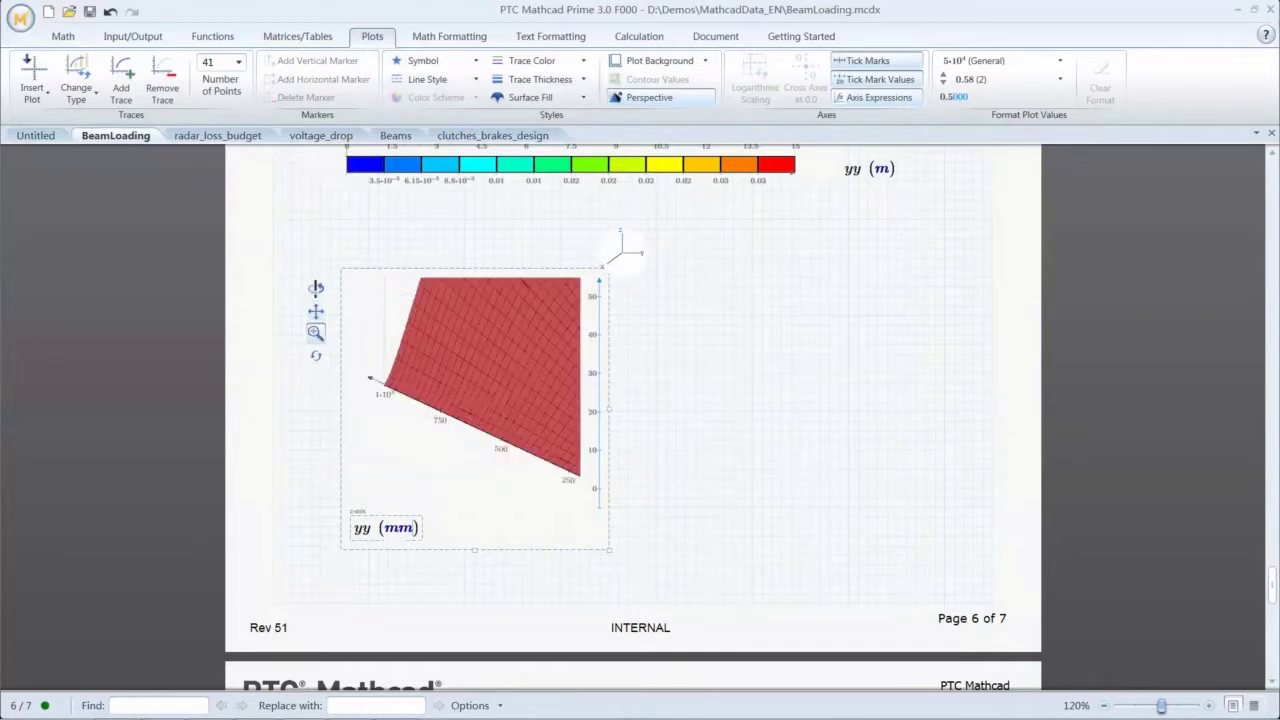
pyautogui.click(317, 361)
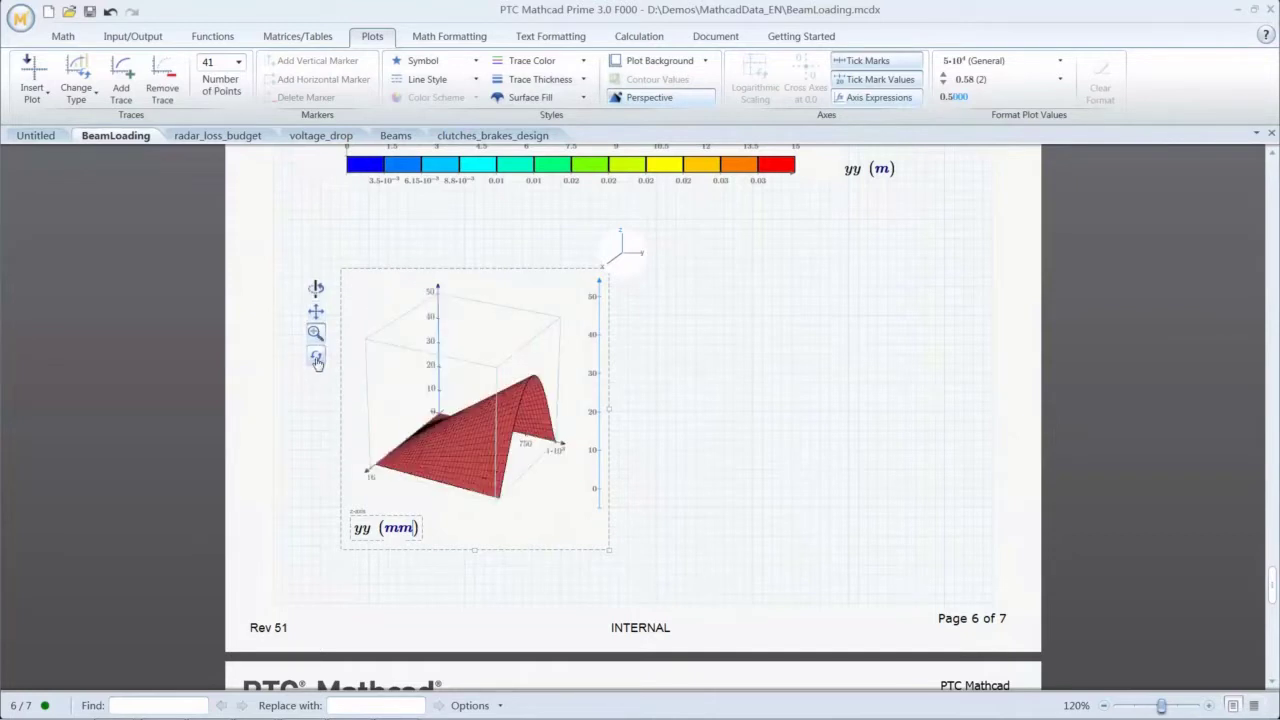
pyautogui.click(771, 423)
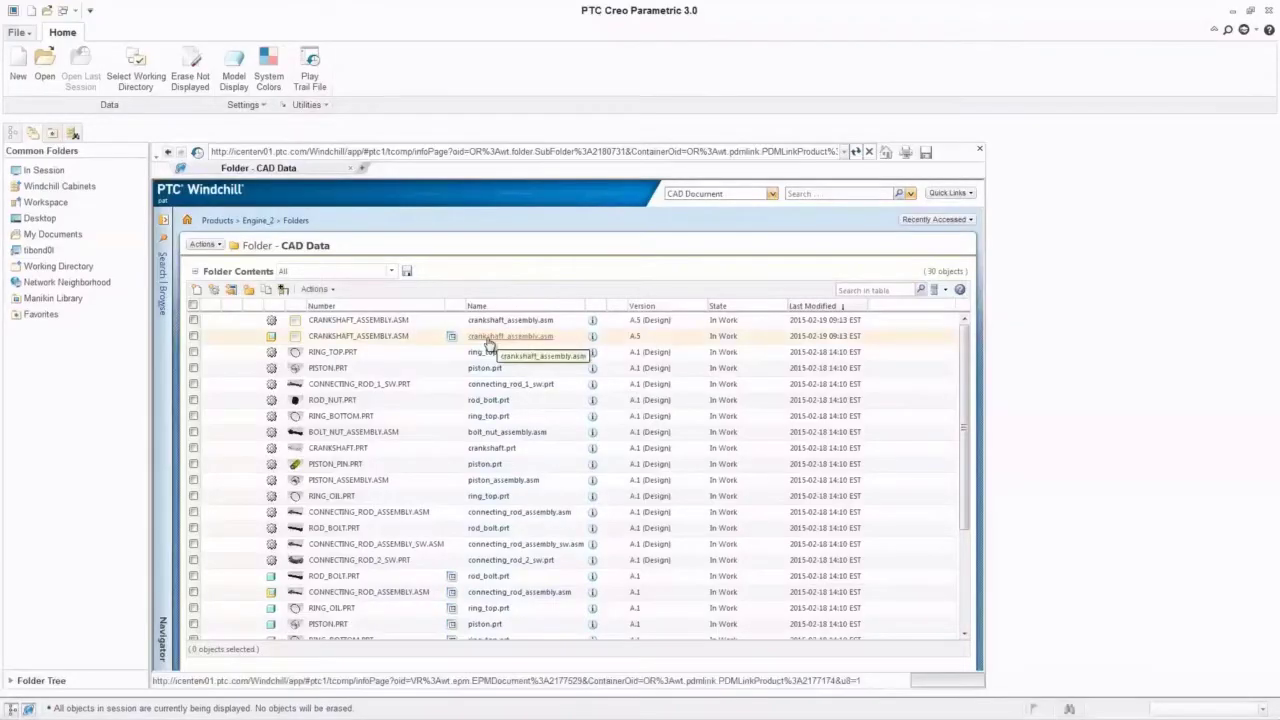
# In Creo Parametric, open crankshaft_assembly.asm from the Windchill CAD Data folder of Engine_2.
pyautogui.rightClick(489, 343)
pyautogui.moveTo(552, 273)
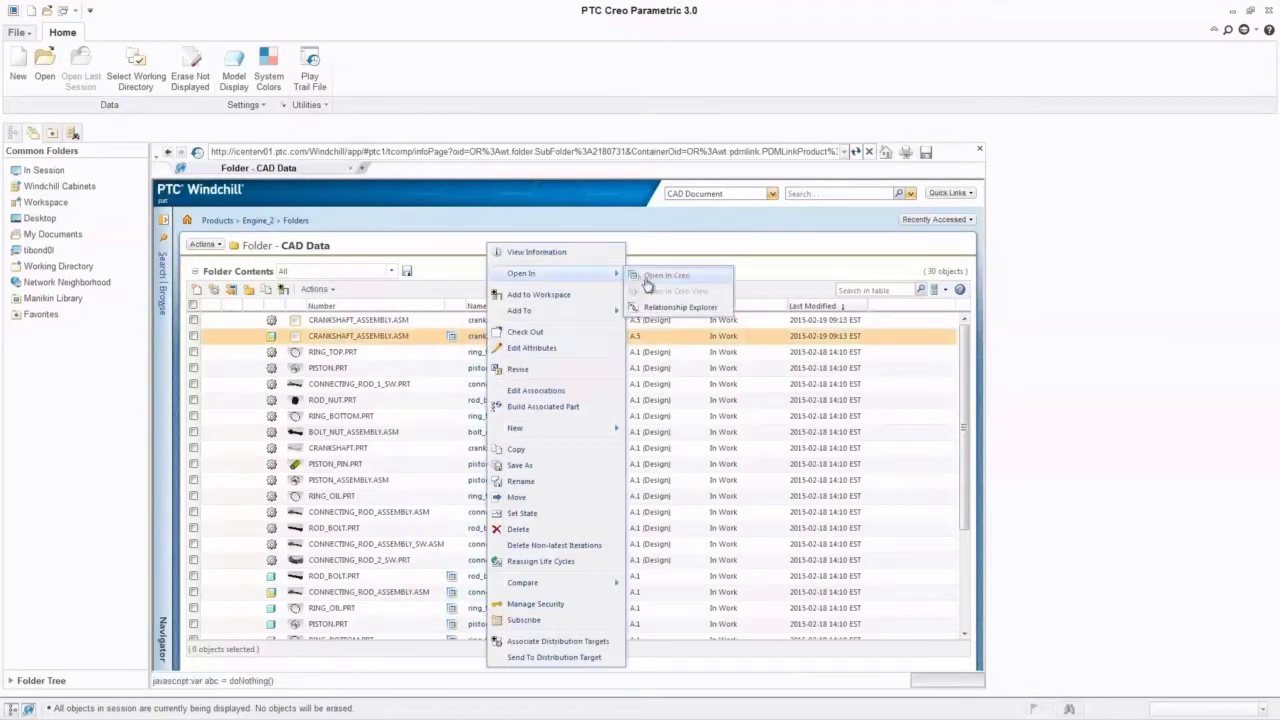
pyautogui.click(645, 279)
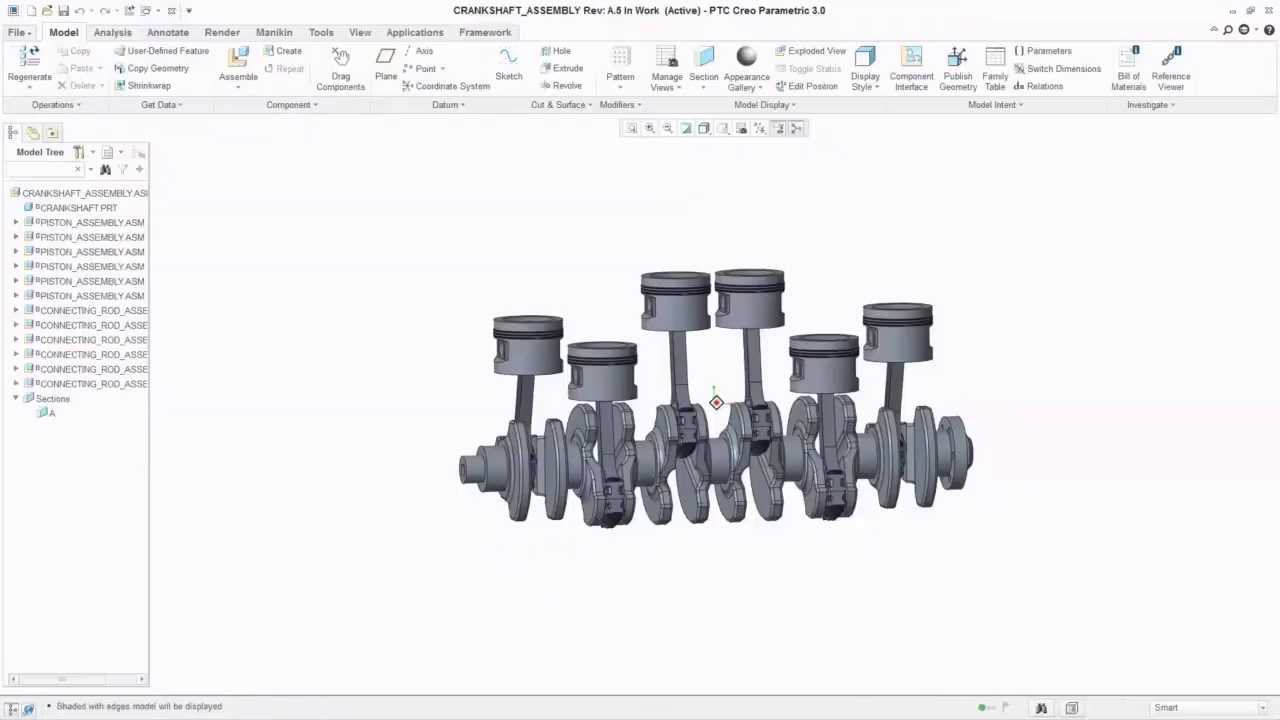
pyautogui.moveTo(594, 400); pyautogui.dragTo(427, 392)
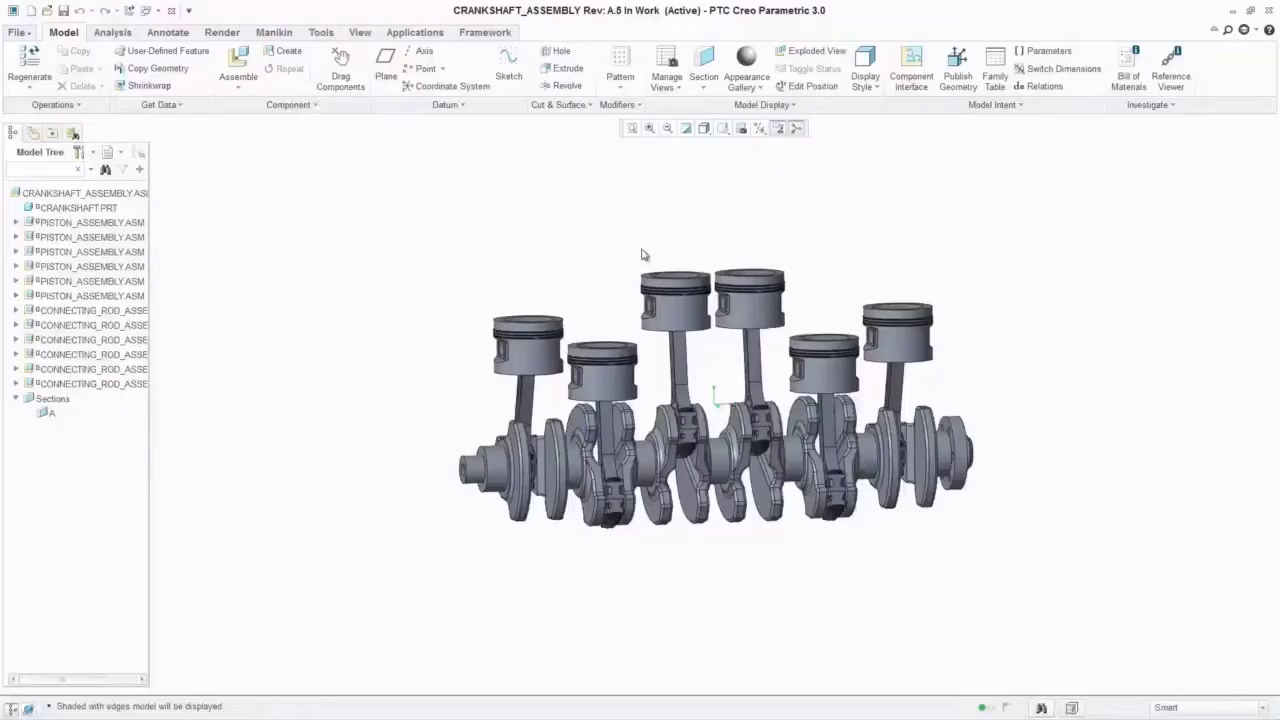
# Check out the crankshaft assembly's CAD document in Windchill.
pyautogui.click(18, 32)
pyautogui.moveTo(42, 106)
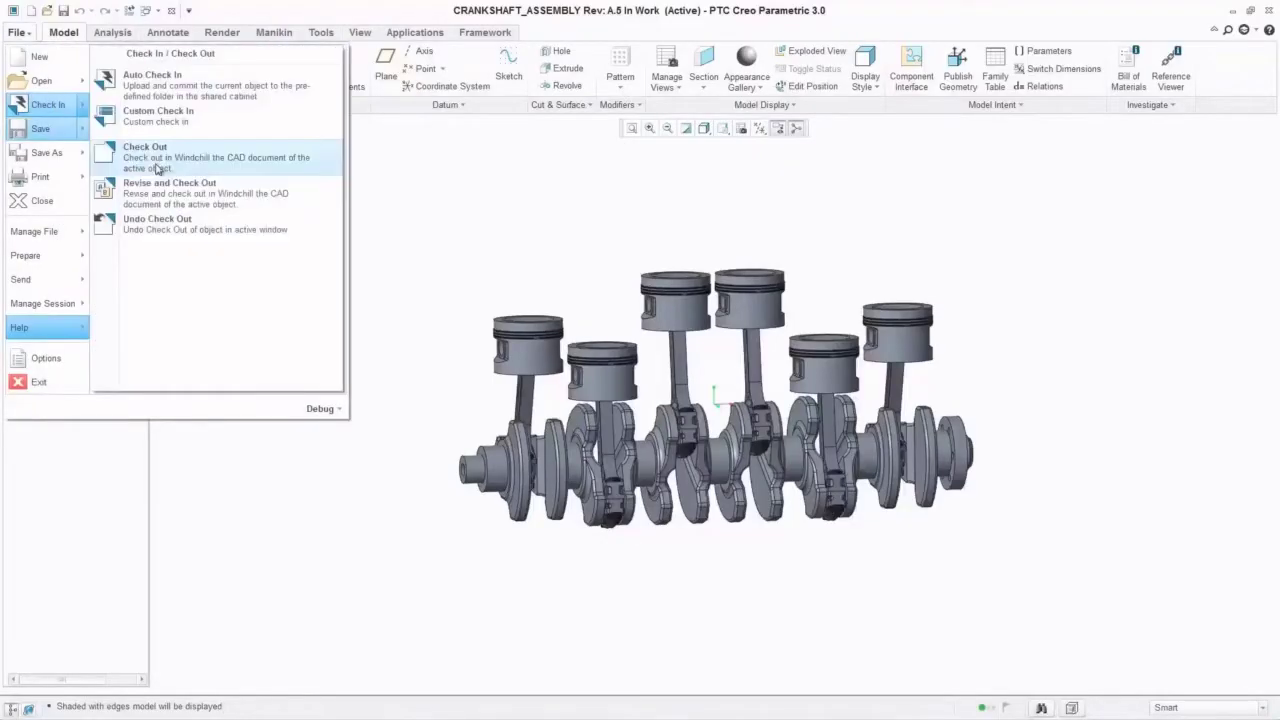
pyautogui.click(164, 162)
pyautogui.click(830, 139)
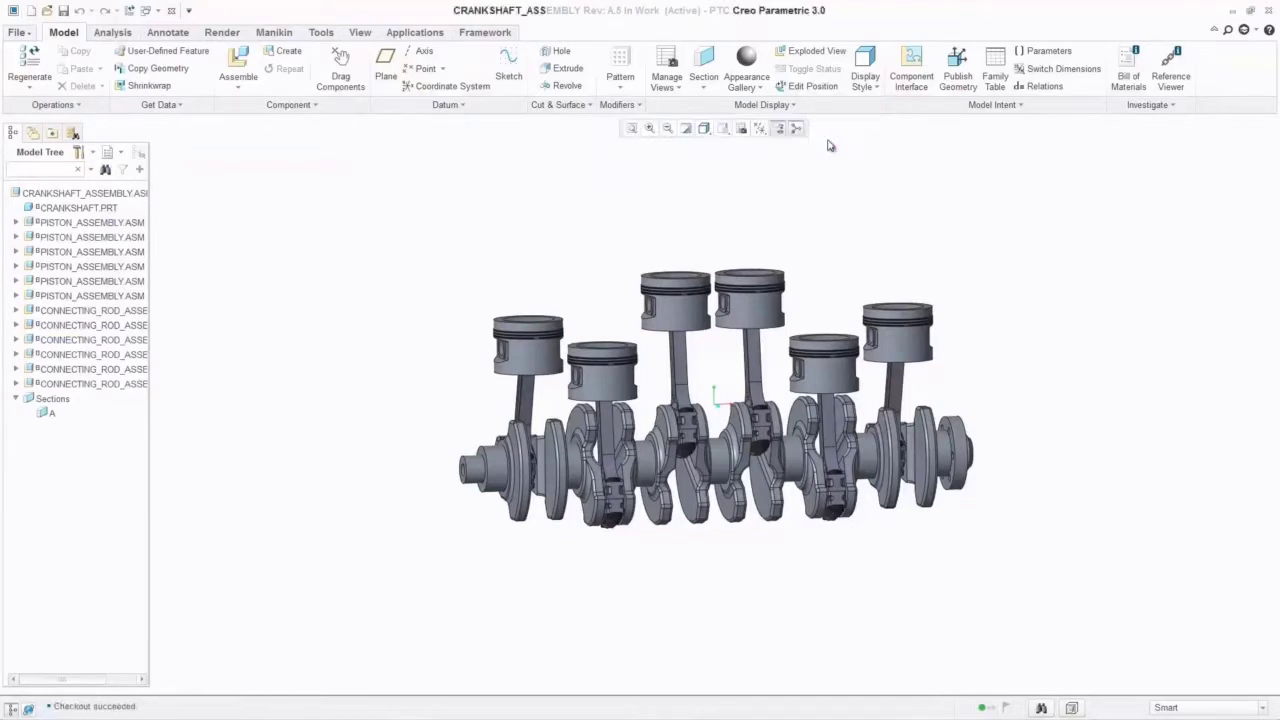
# Create a PTC Mathcad worksheet embedded in the crankshaft assembly.
pyautogui.click(408, 33)
pyautogui.click(455, 70)
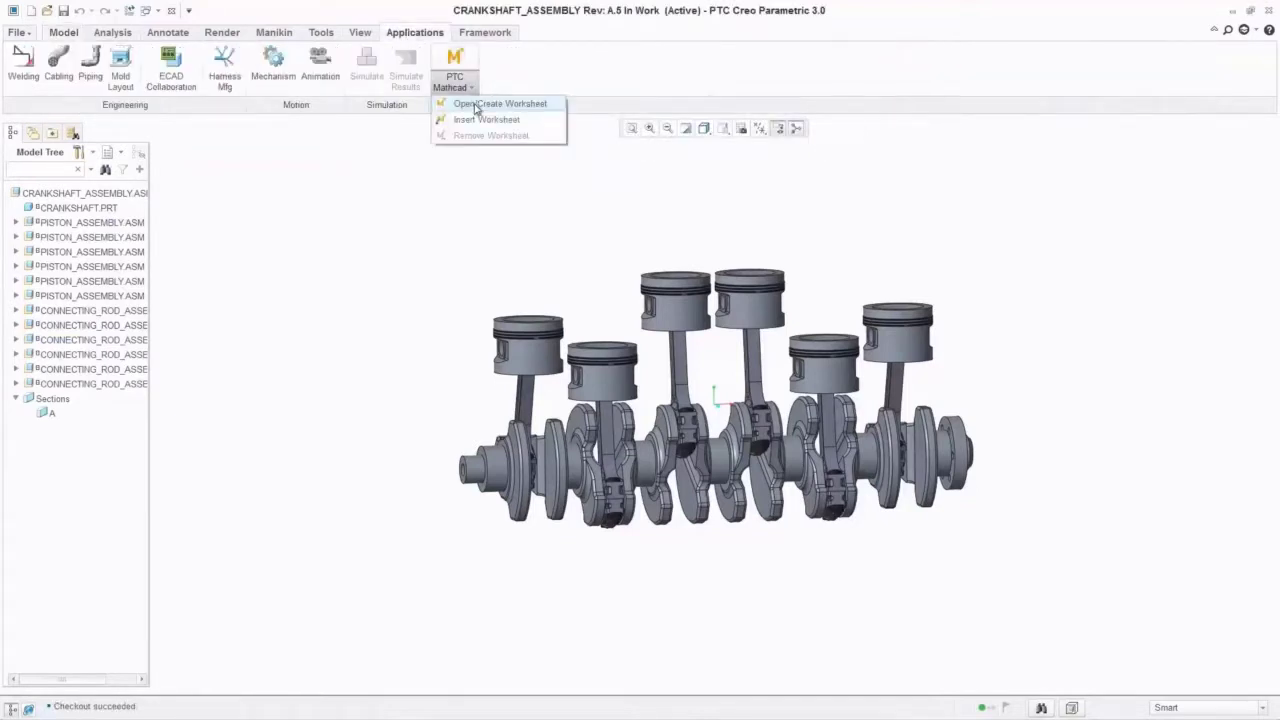
pyautogui.click(476, 105)
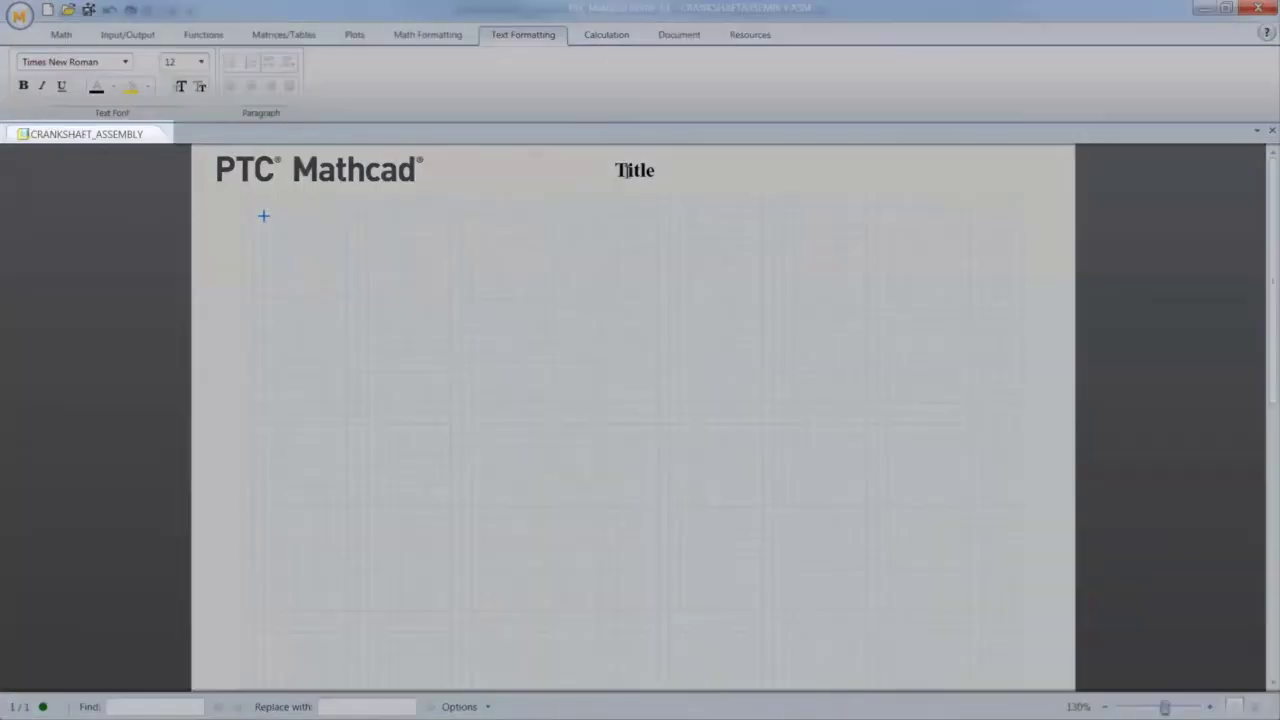
# Replace the worksheet header's title with "Piston Head Profile Optimization".
pyautogui.doubleClick(635, 170)
pyautogui.write('Piston Head Pro')
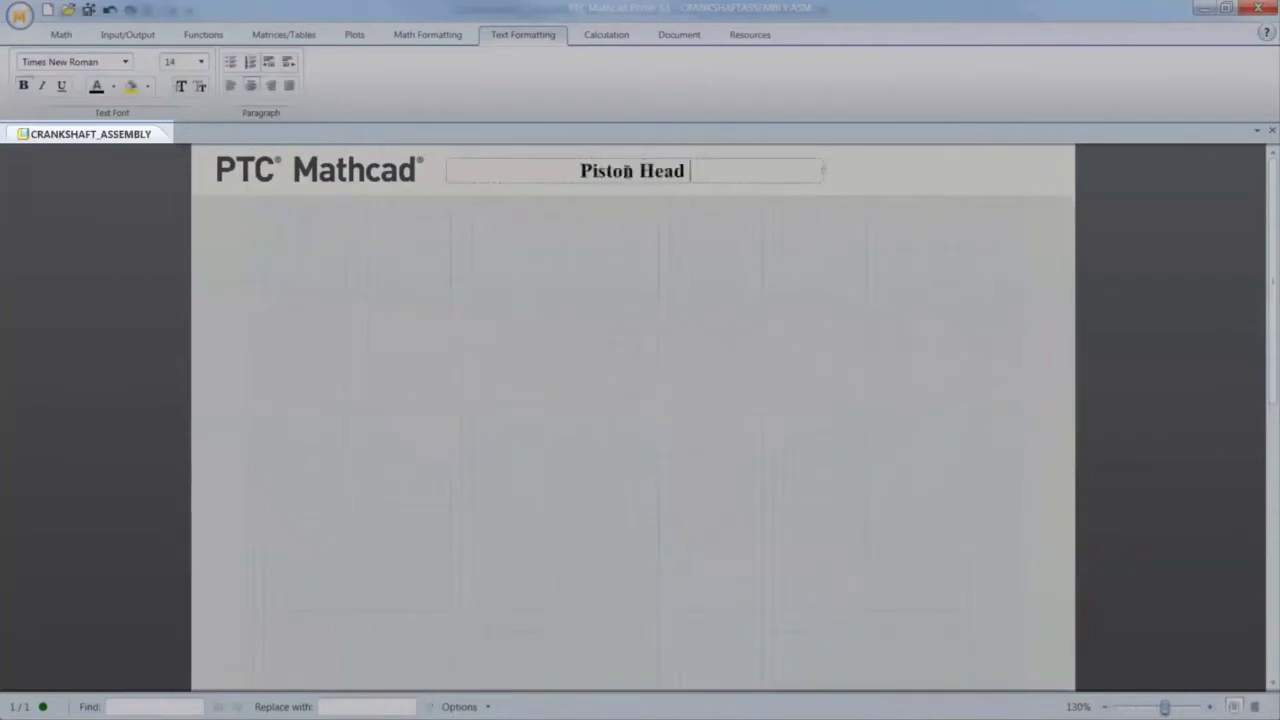
pyautogui.write('file Optimization')
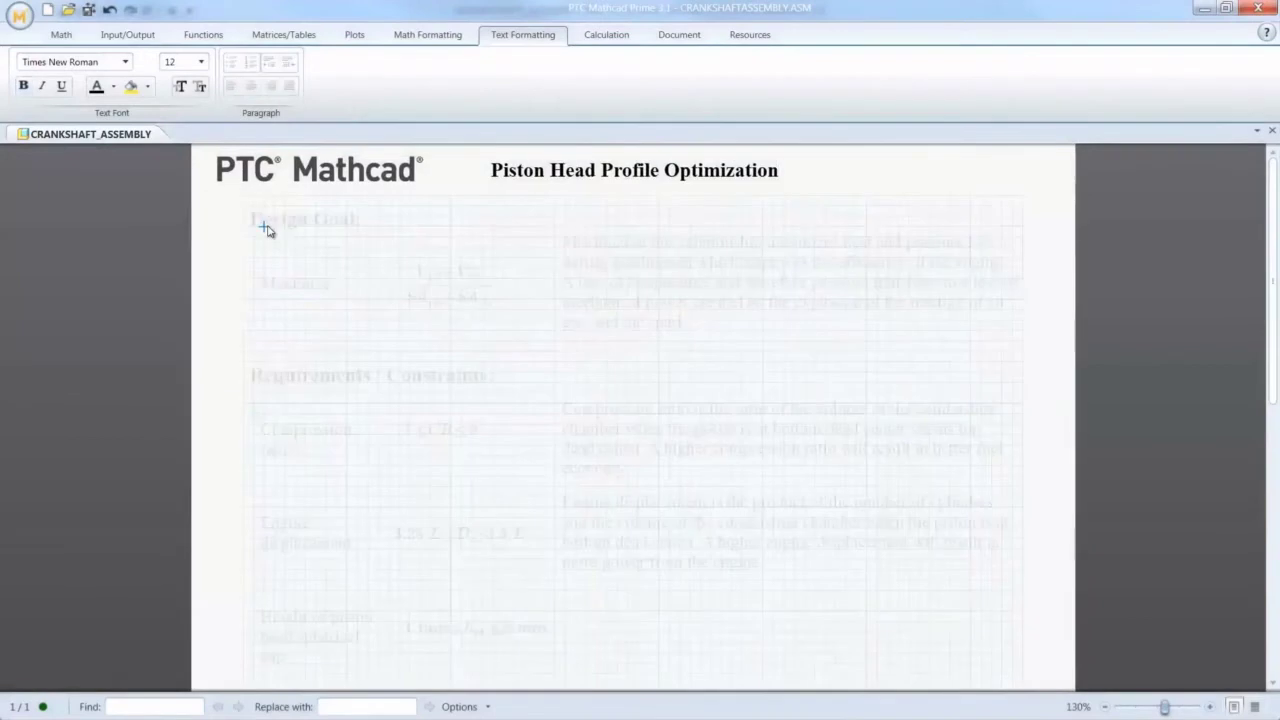
# Add a bold "Given:" text heading below the Requirements / Constraints section.
pyautogui.scroll(-3, 252, 408)
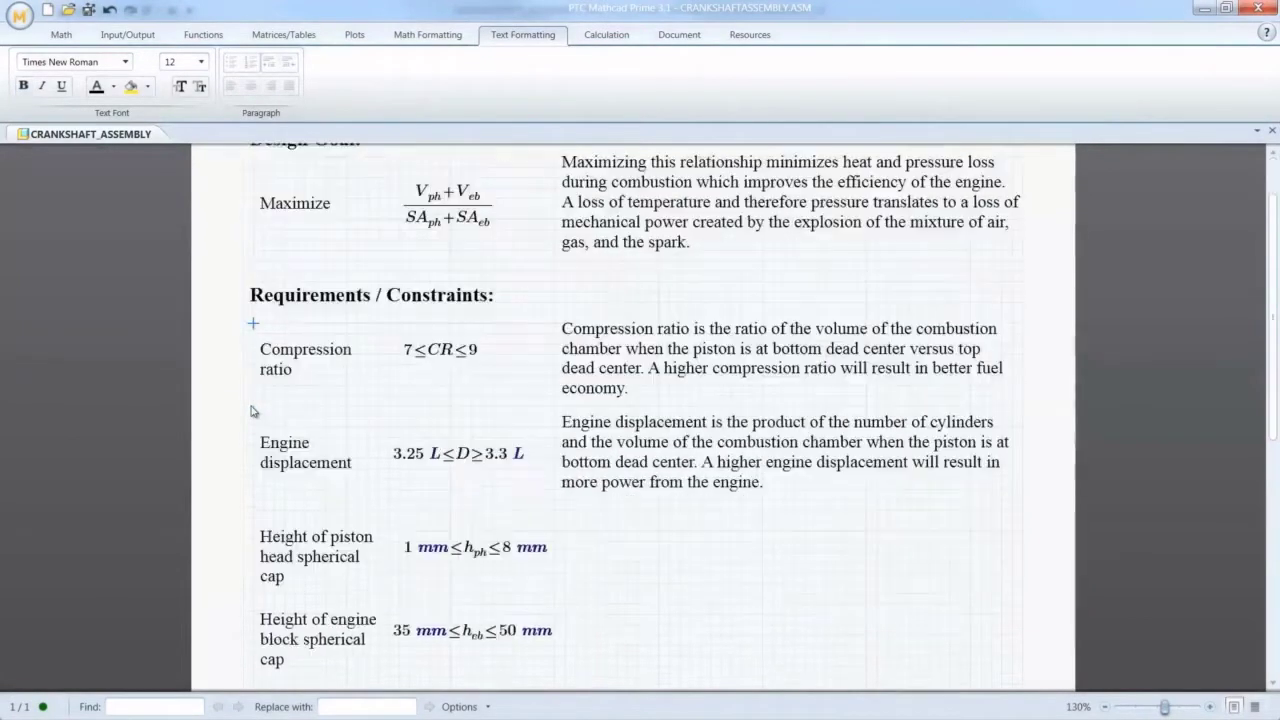
pyautogui.hotkey('ctrl', 't')
pyautogui.write('Given:')
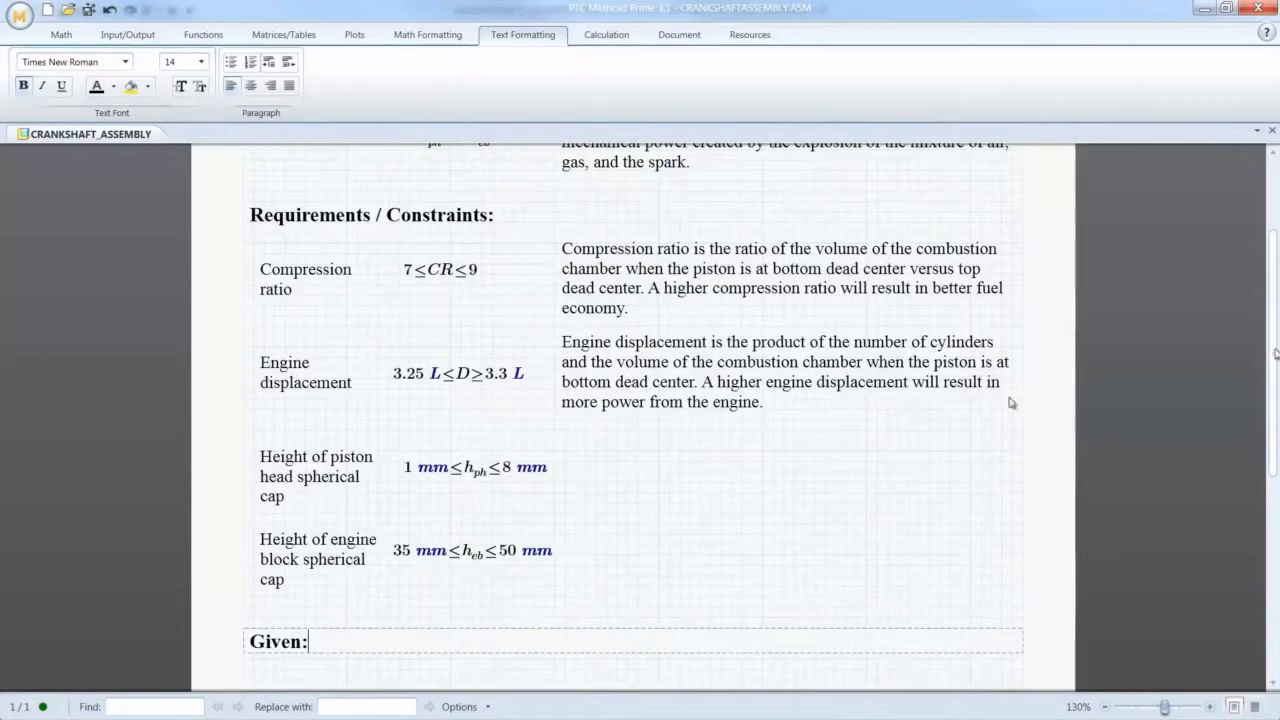
# Paste the piston, cylinder, crankshaft and spherical cap definitions with their diagram below the "Given:" heading.
pyautogui.scroll(-7, 1009, 400)
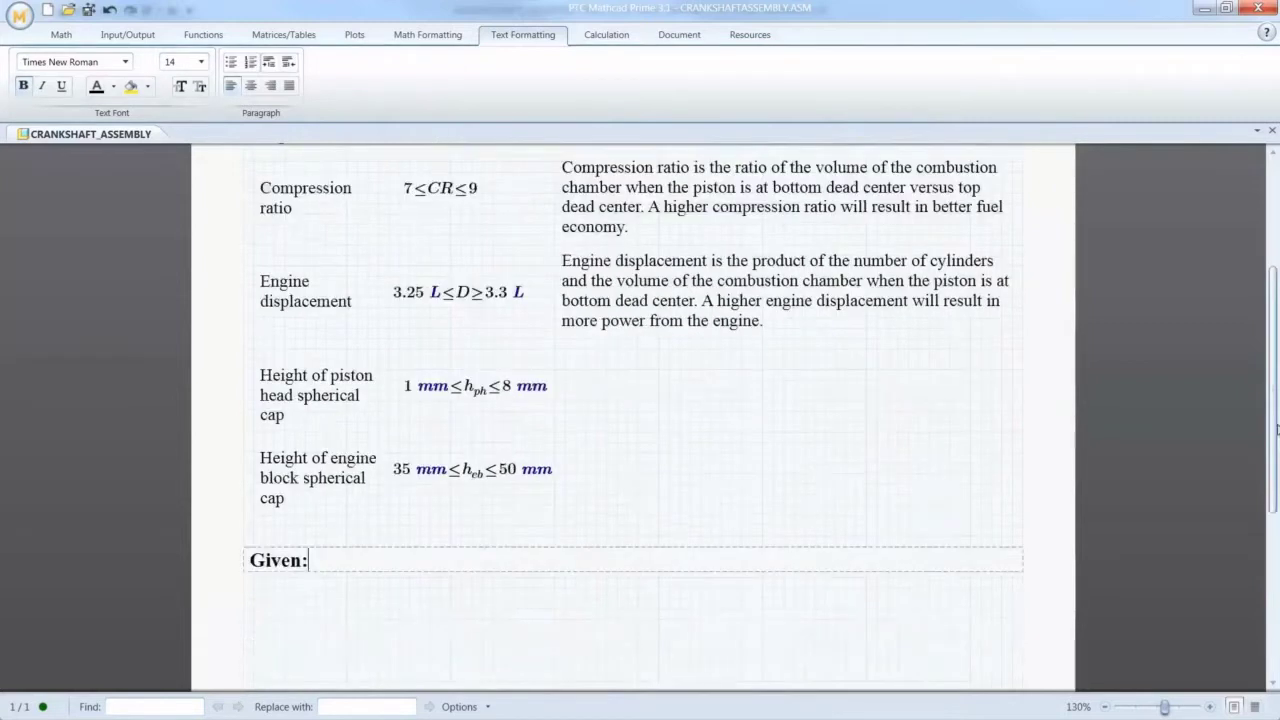
pyautogui.click(259, 304)
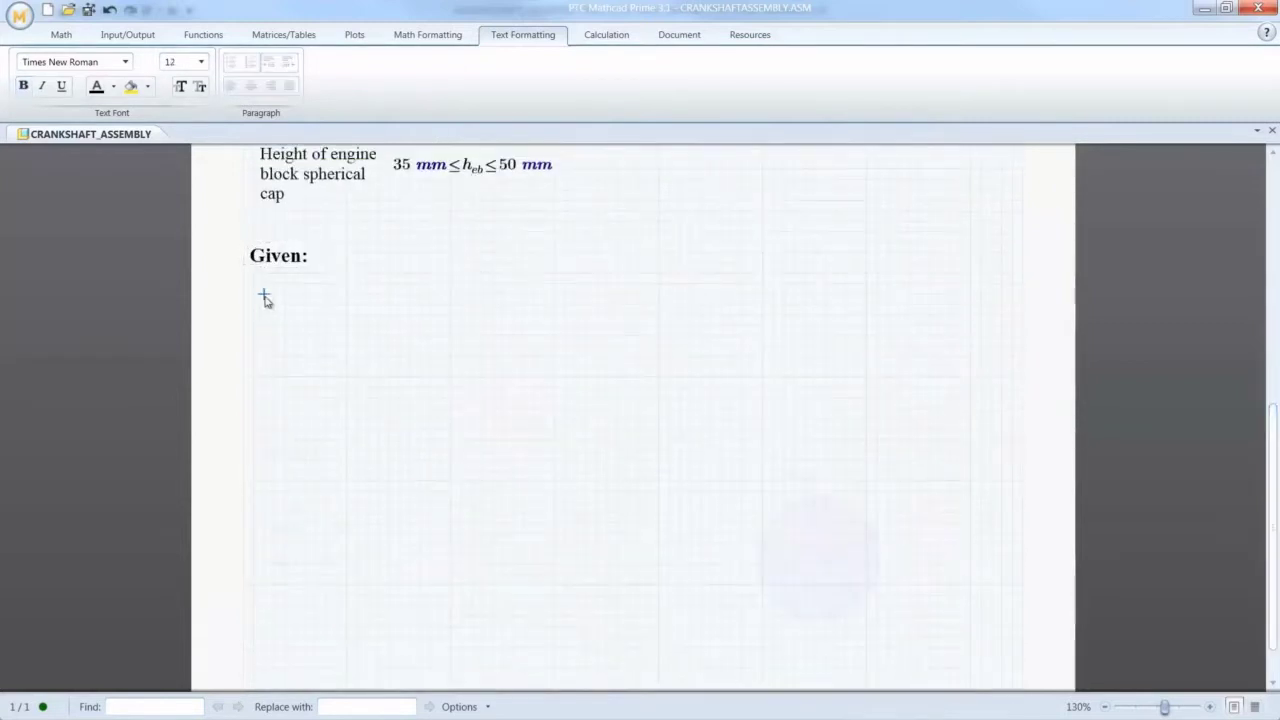
pyautogui.hotkey('ctrl', 'v')
# Assign d_bore and r_crankshaft as worksheet inputs, and save and push the worksheet to the assembly.
pyautogui.click(127, 34)
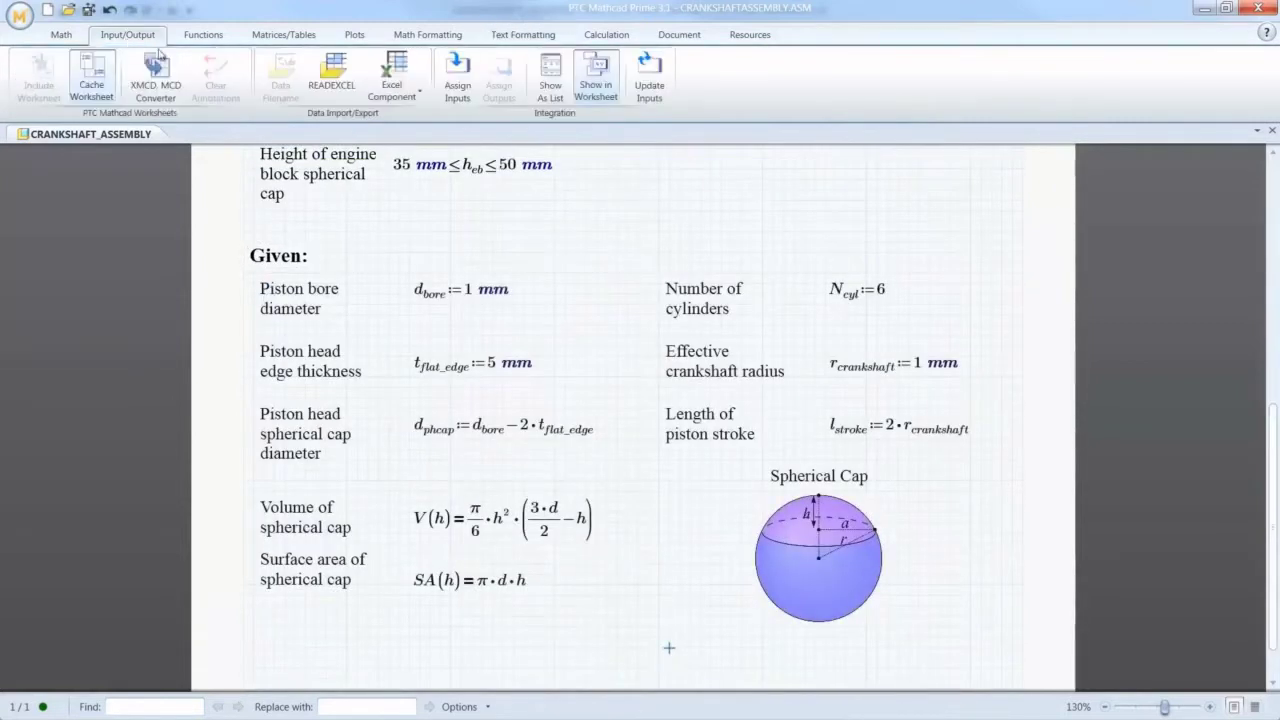
pyautogui.click(563, 90)
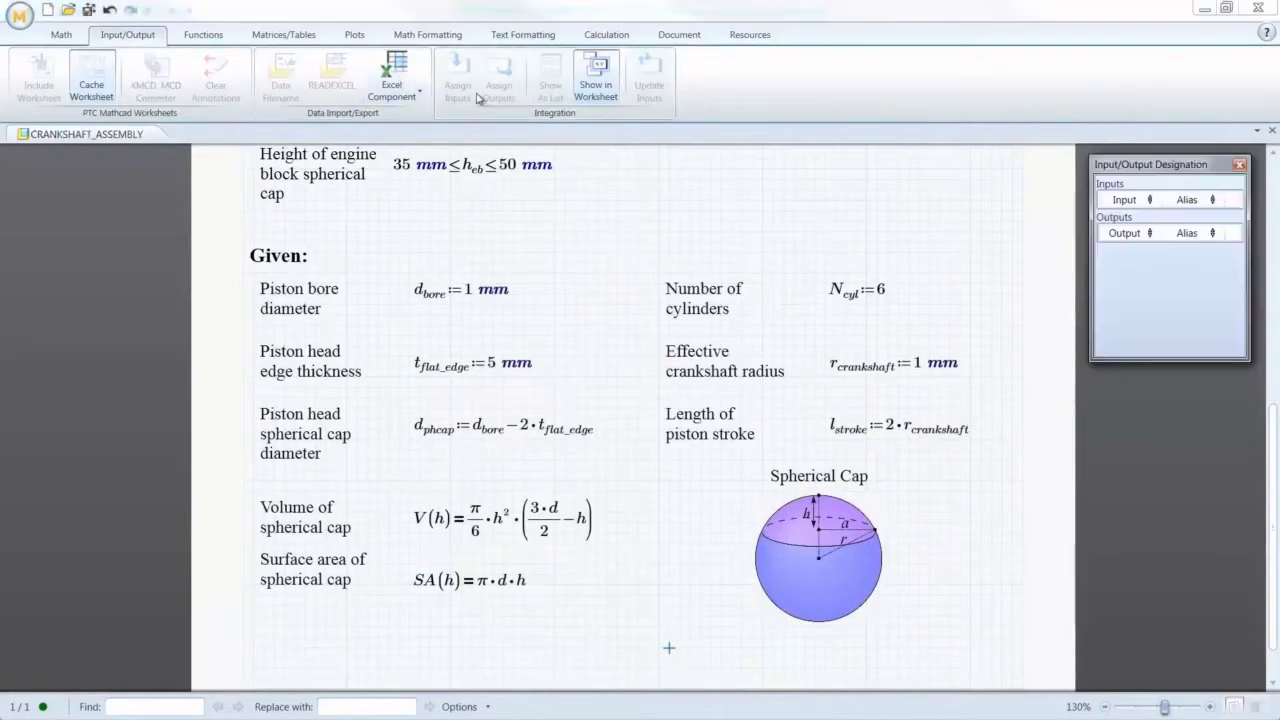
pyautogui.keyDown('ctrl'); pyautogui.click(840, 372); pyautogui.keyUp('ctrl')
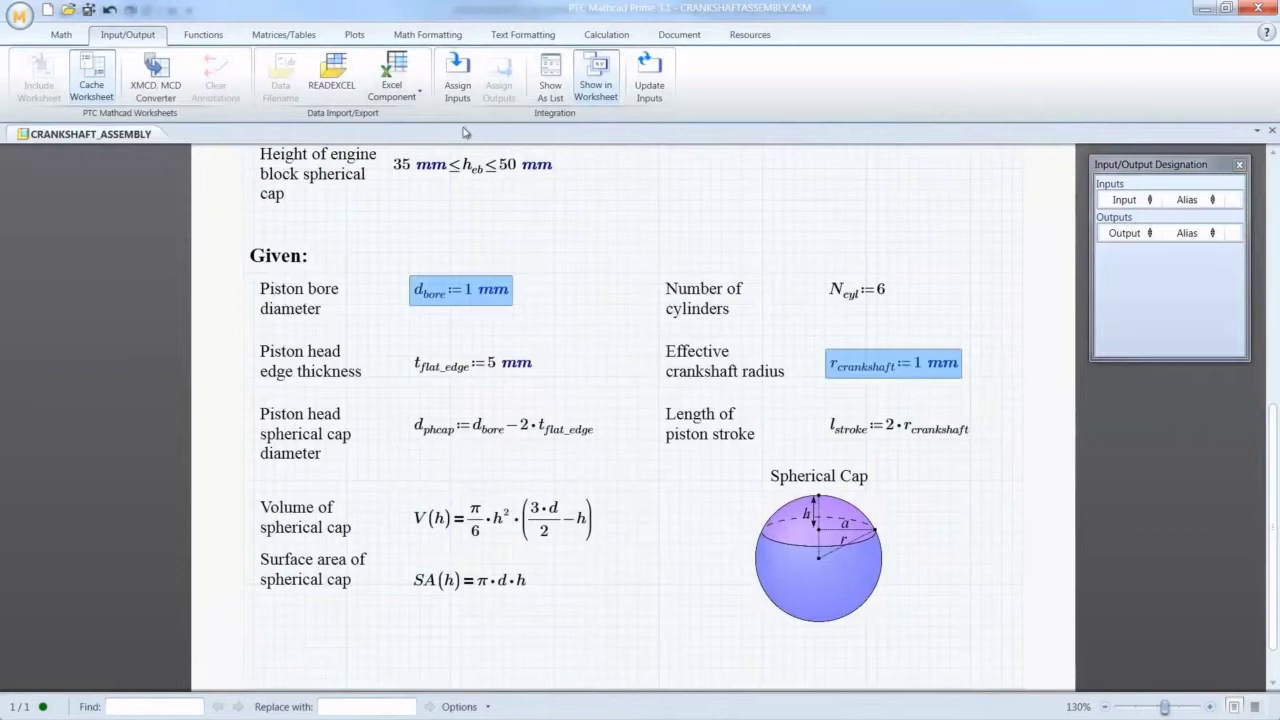
pyautogui.click(466, 95)
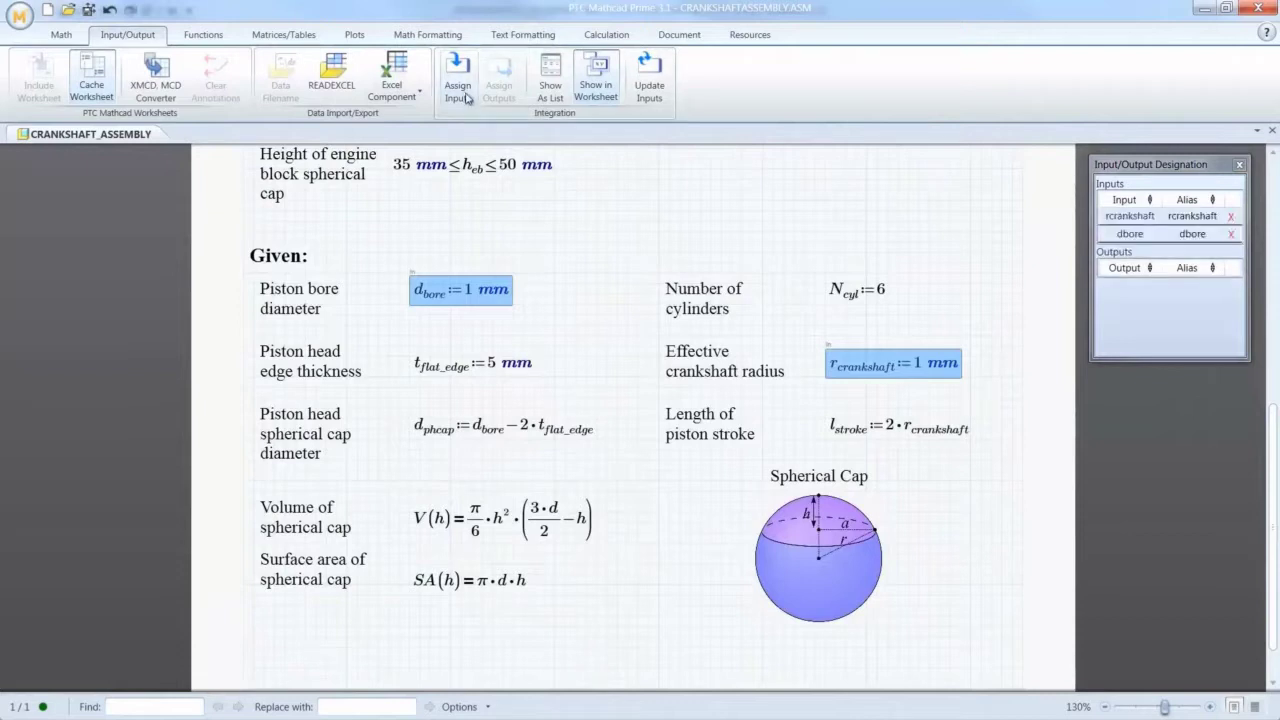
pyautogui.click(89, 9)
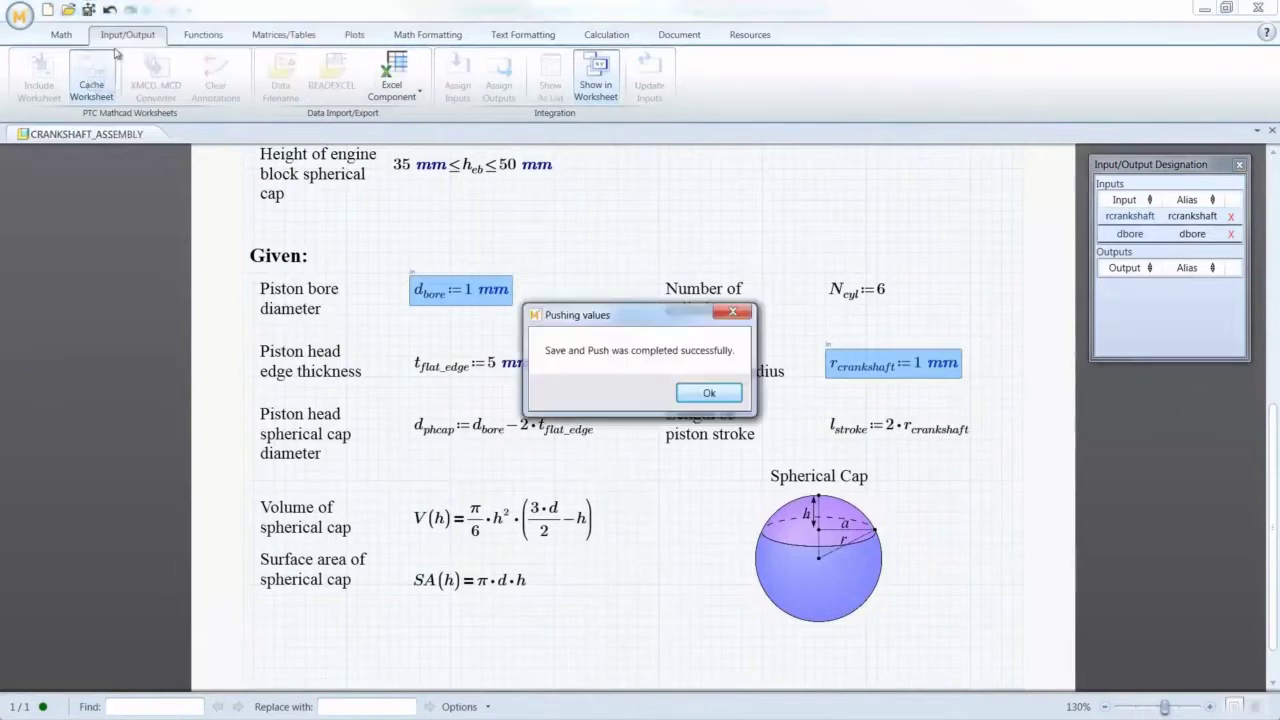
pyautogui.click(707, 396)
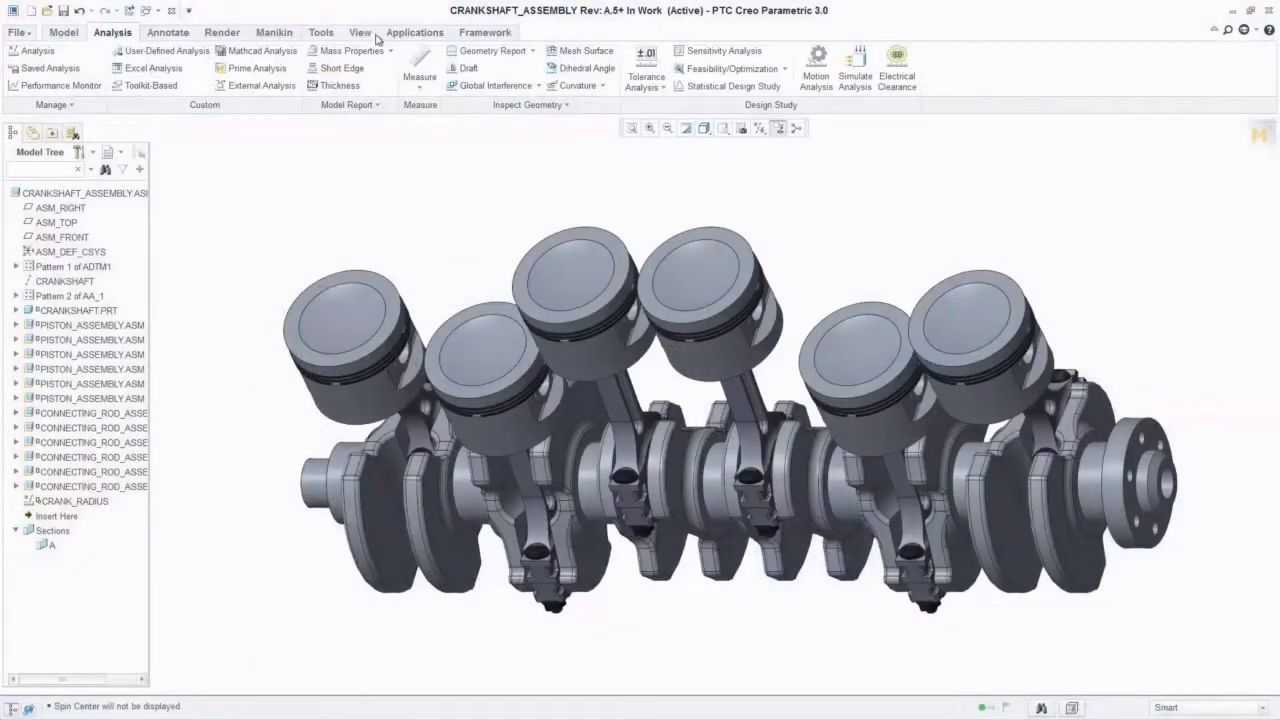
# Add an assembly relation that sets RCRANKSHAFT:MATHCAD equal to the DISTANCE parameter of the CRANK_RADIUS analysis feature.
pyautogui.click(321, 32)
pyautogui.click(497, 86)
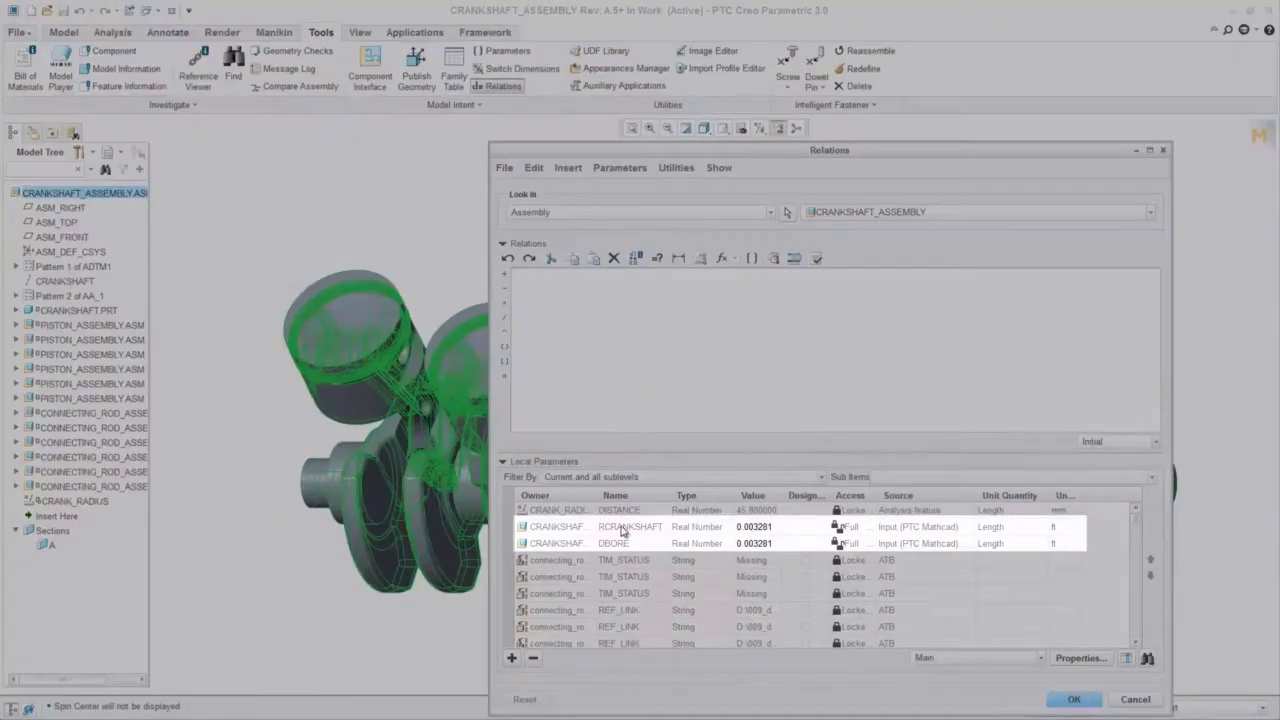
pyautogui.rightClick(622, 531)
pyautogui.click(680, 423)
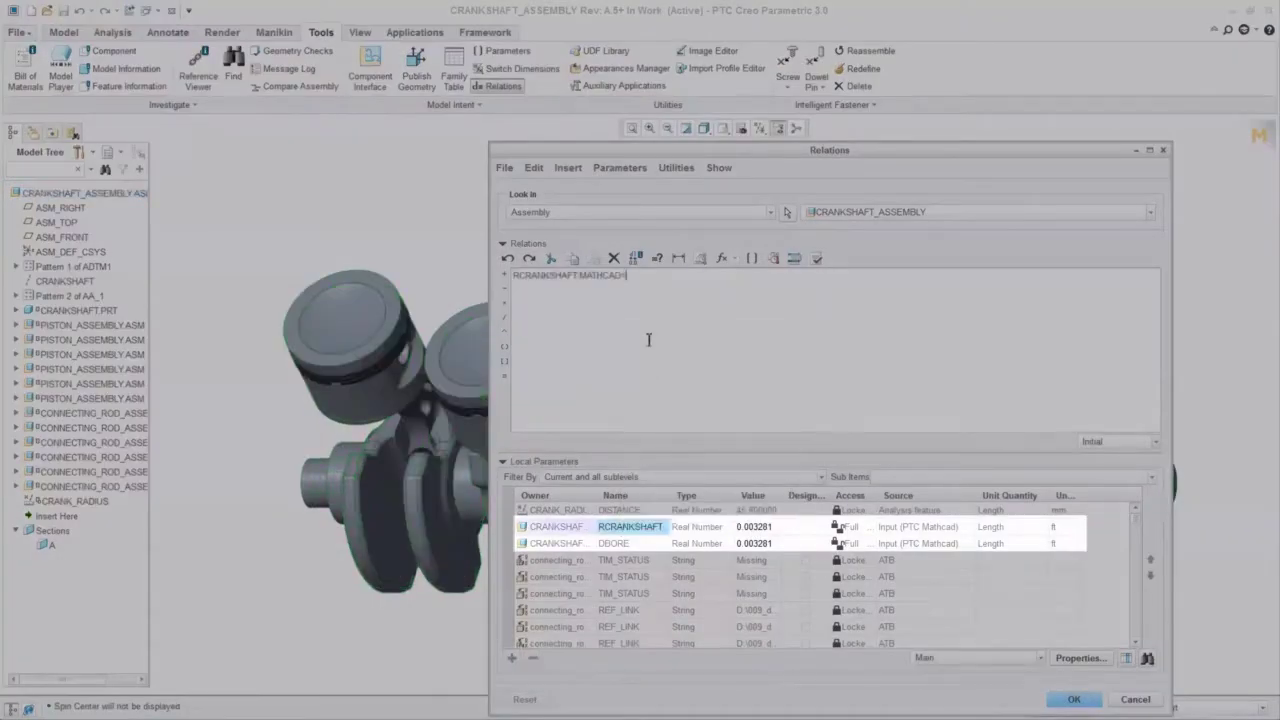
pyautogui.rightClick(625, 510)
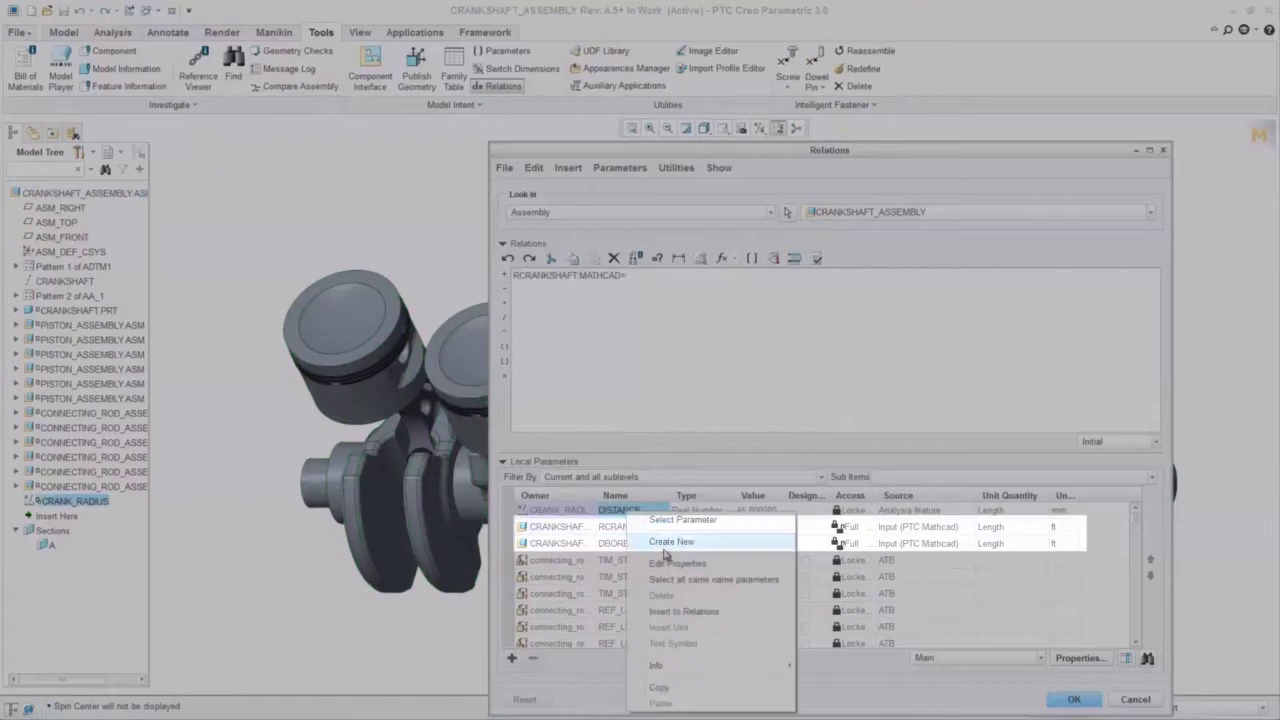
pyautogui.click(660, 612)
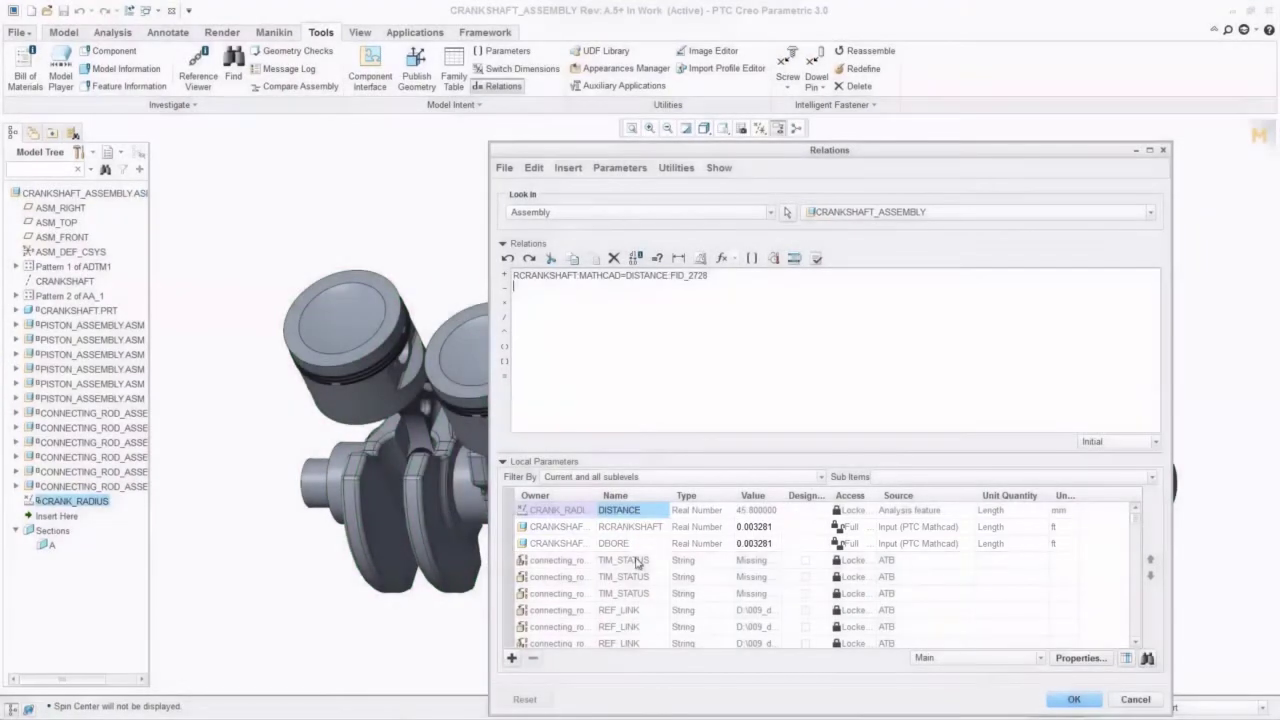
# Display the dimensions of Extrude 1 in the first piston assembly's PISTON part and return to the assembly-level relations.
pyautogui.click(600, 212)
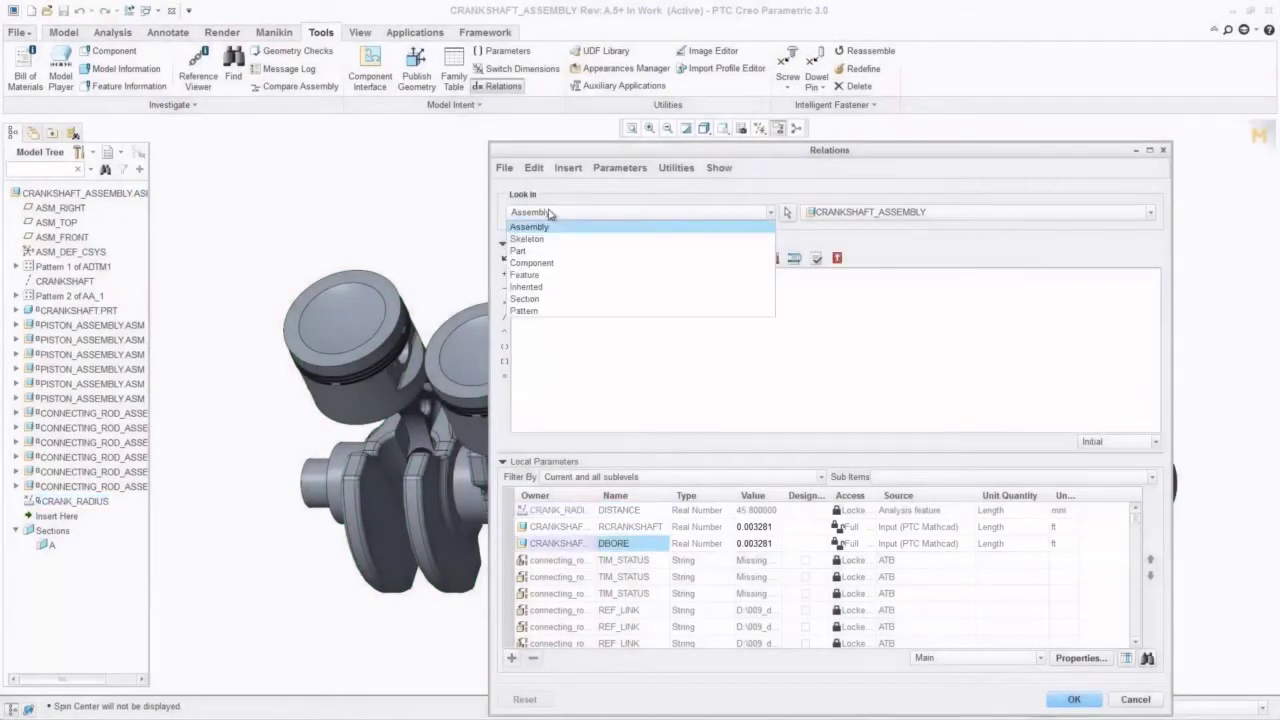
pyautogui.click(530, 250)
pyautogui.click(16, 325)
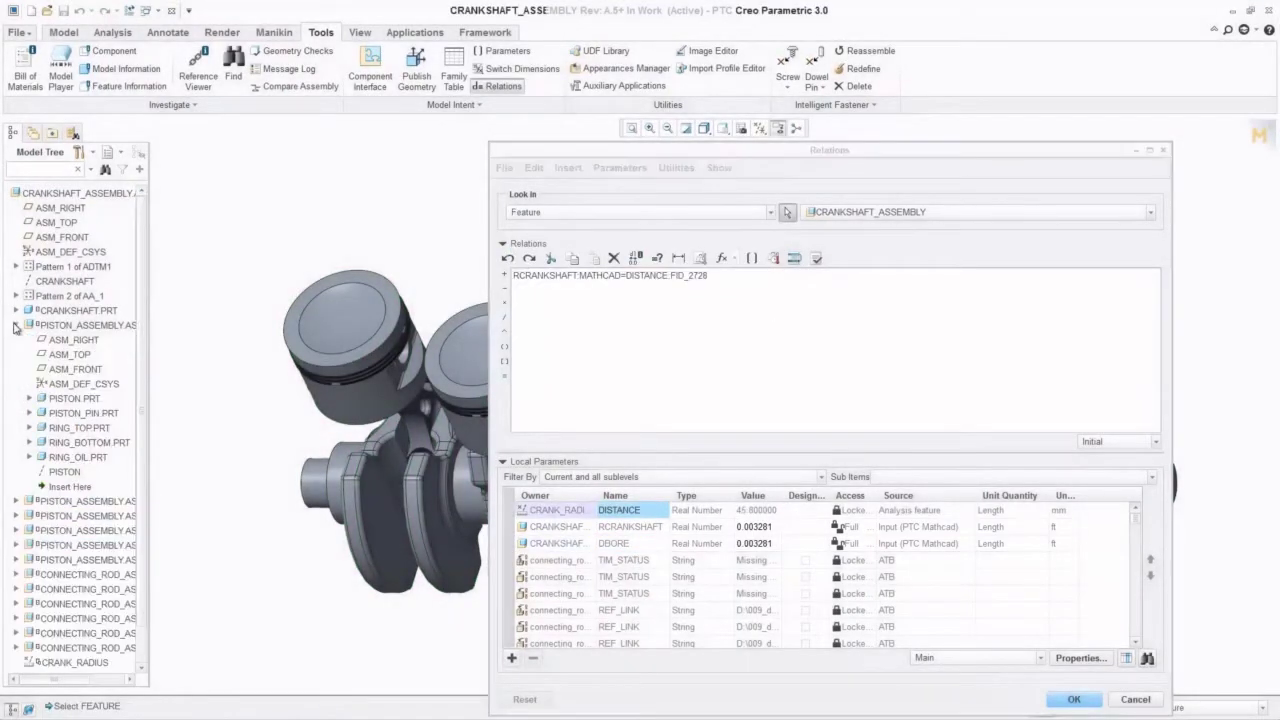
pyautogui.click(30, 398)
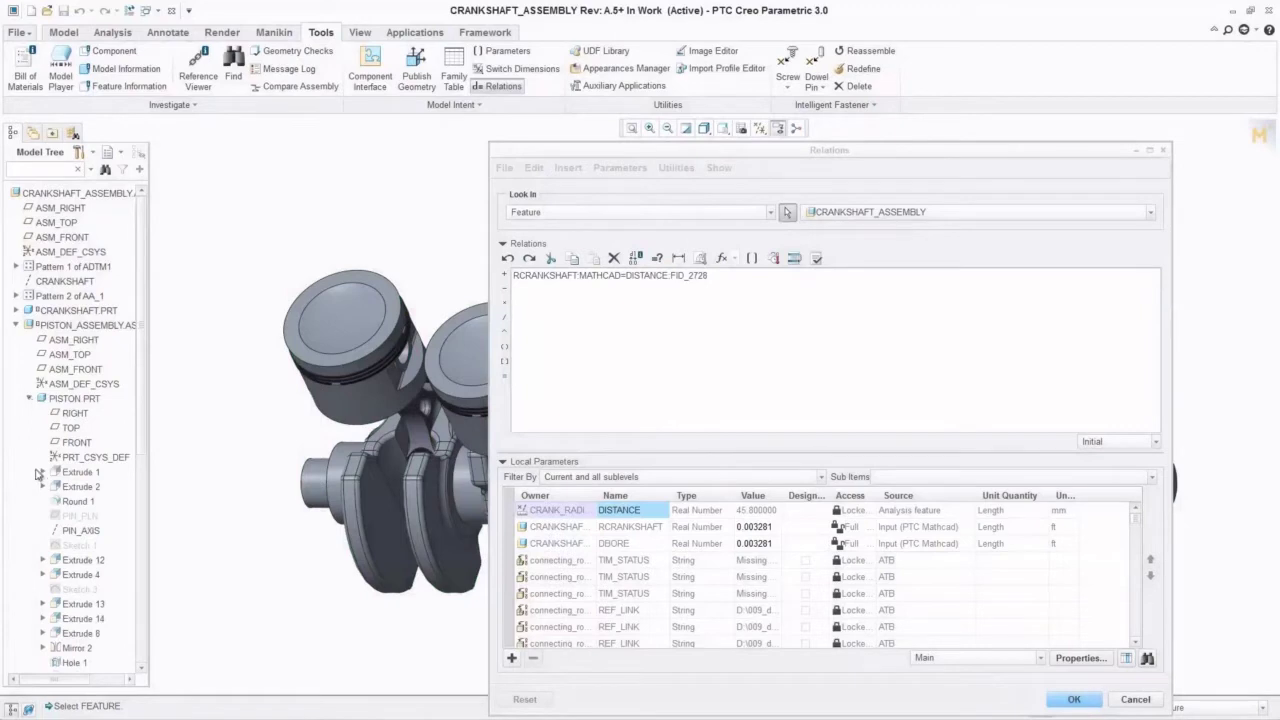
pyautogui.click(80, 472)
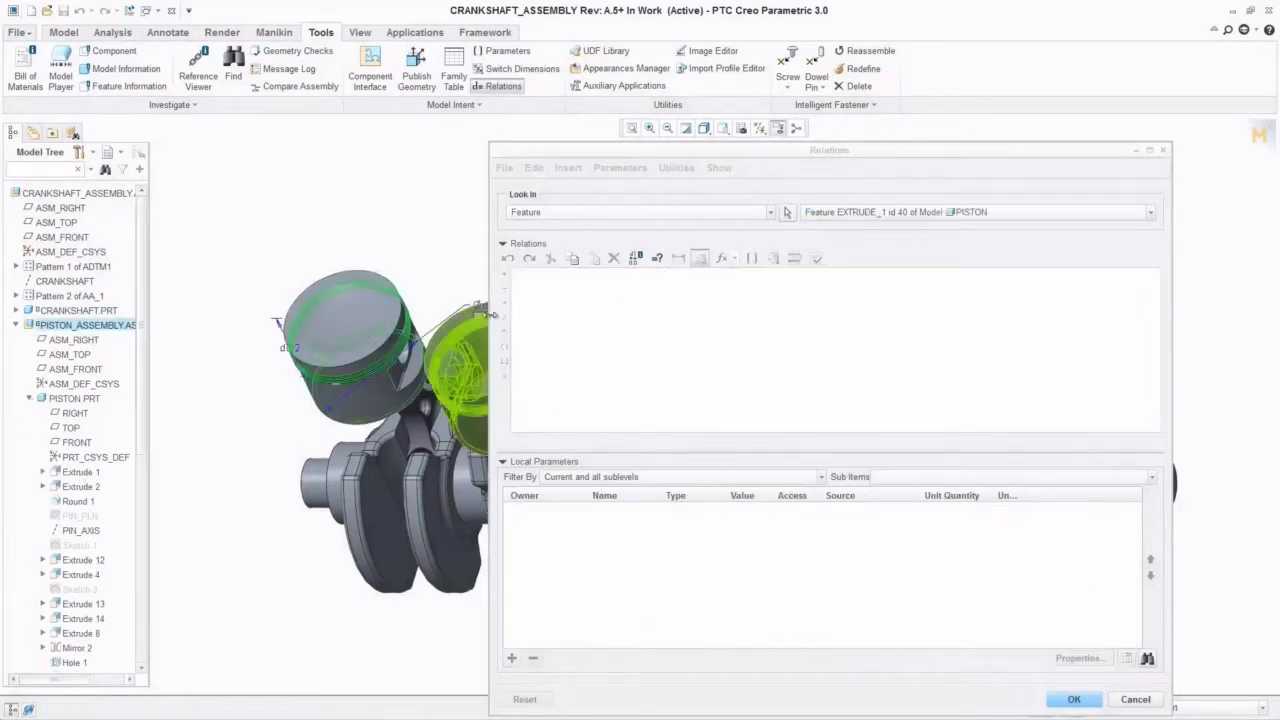
pyautogui.moveTo(684, 156); pyautogui.dragTo(745, 159)
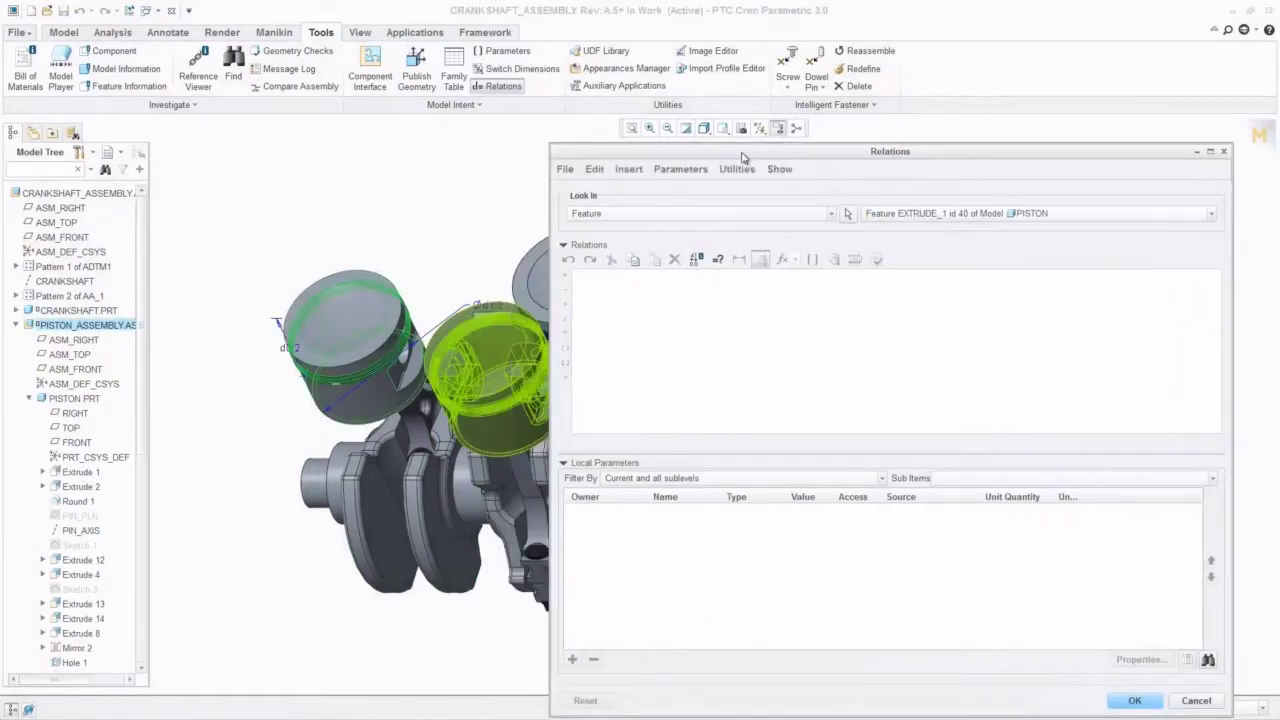
pyautogui.click(627, 222)
pyautogui.click(614, 229)
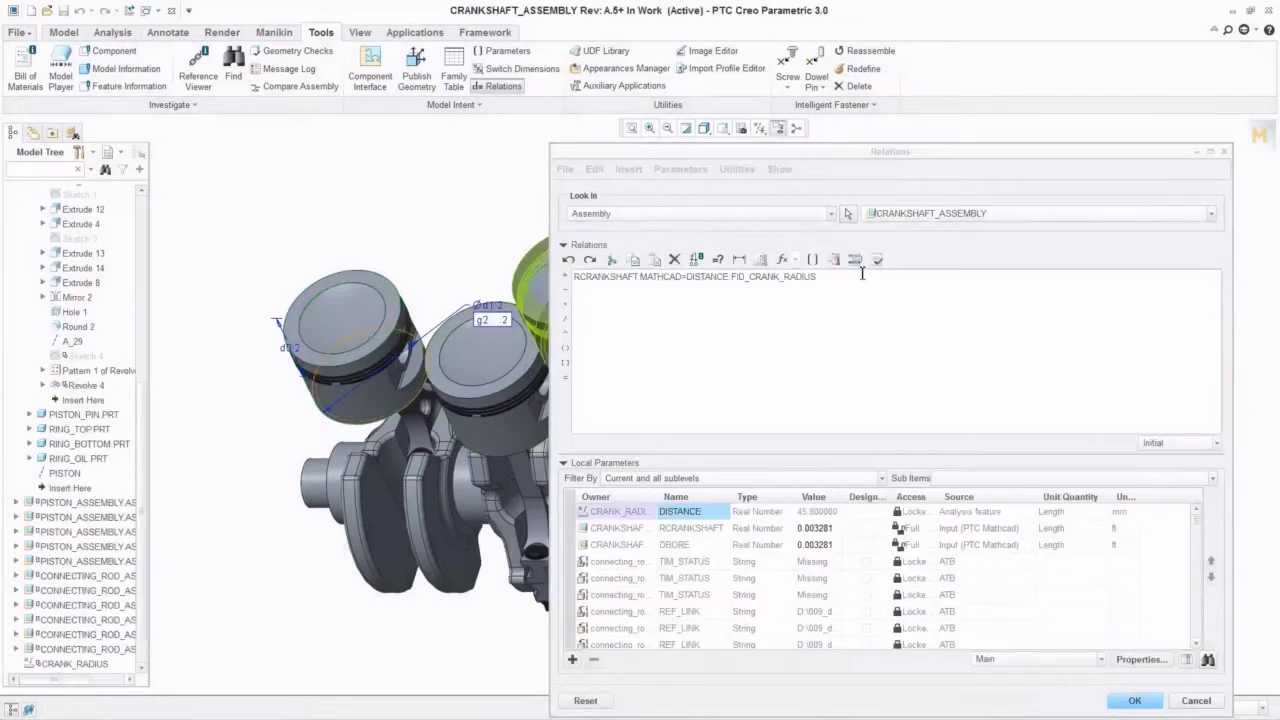
# Add the relation DBORE:MATHCAD=d1:2 using the piston's diameter dimension, and verify and accept the relations.
pyautogui.rightClick(698, 546)
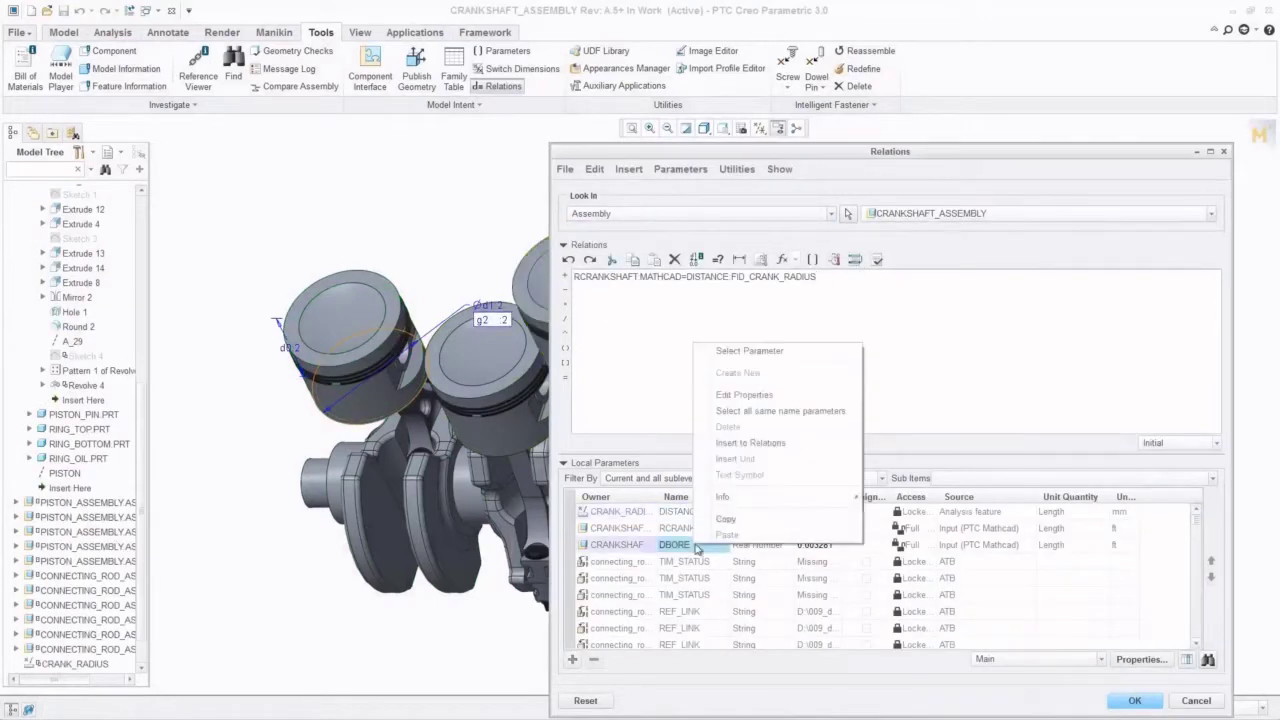
pyautogui.click(750, 442)
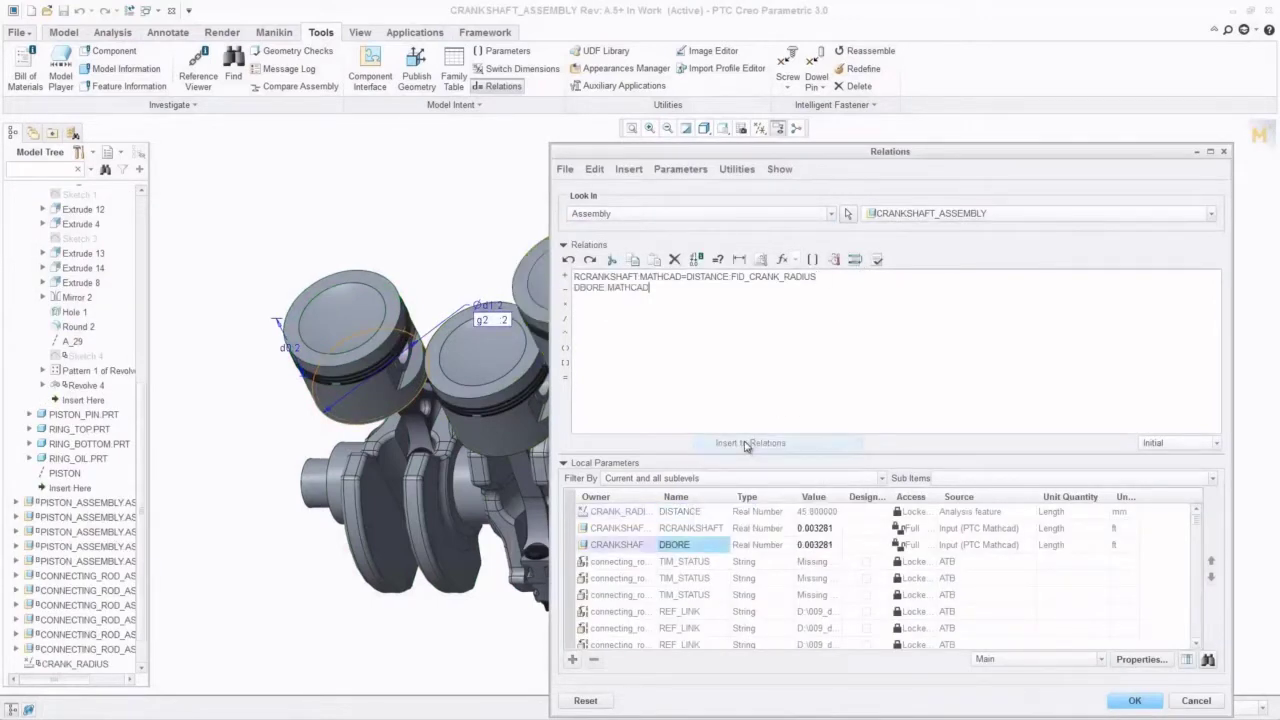
pyautogui.click(490, 311)
pyautogui.click(877, 259)
pyautogui.click(712, 389)
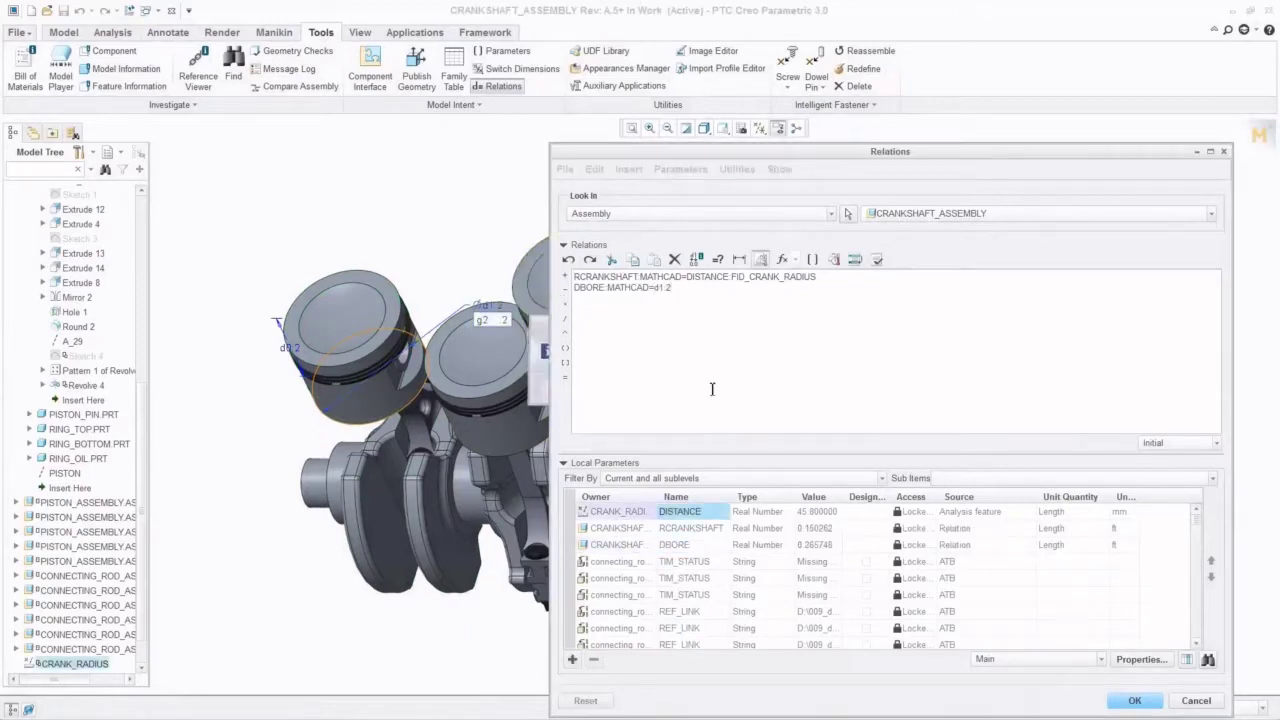
pyautogui.click(1134, 700)
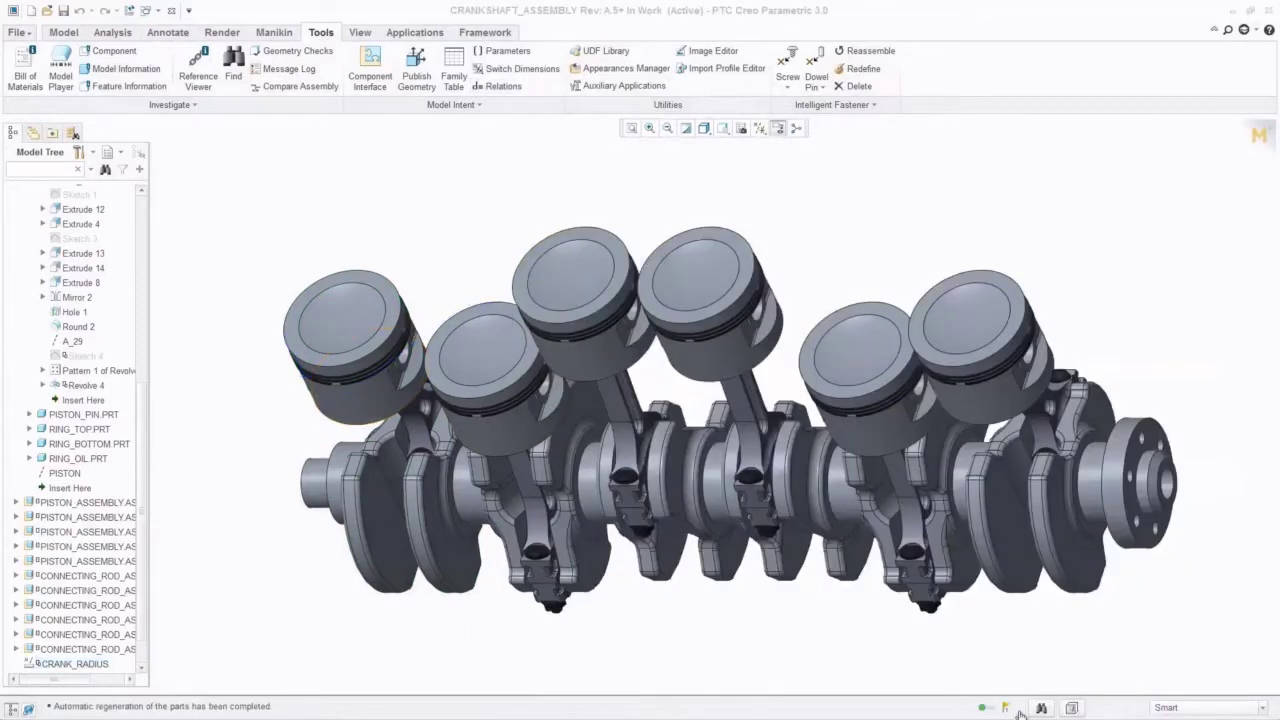
# Check the assembly's outdated Mathcad notification and update the inputs in the embedded Mathcad worksheet.
pyautogui.click(1046, 655)
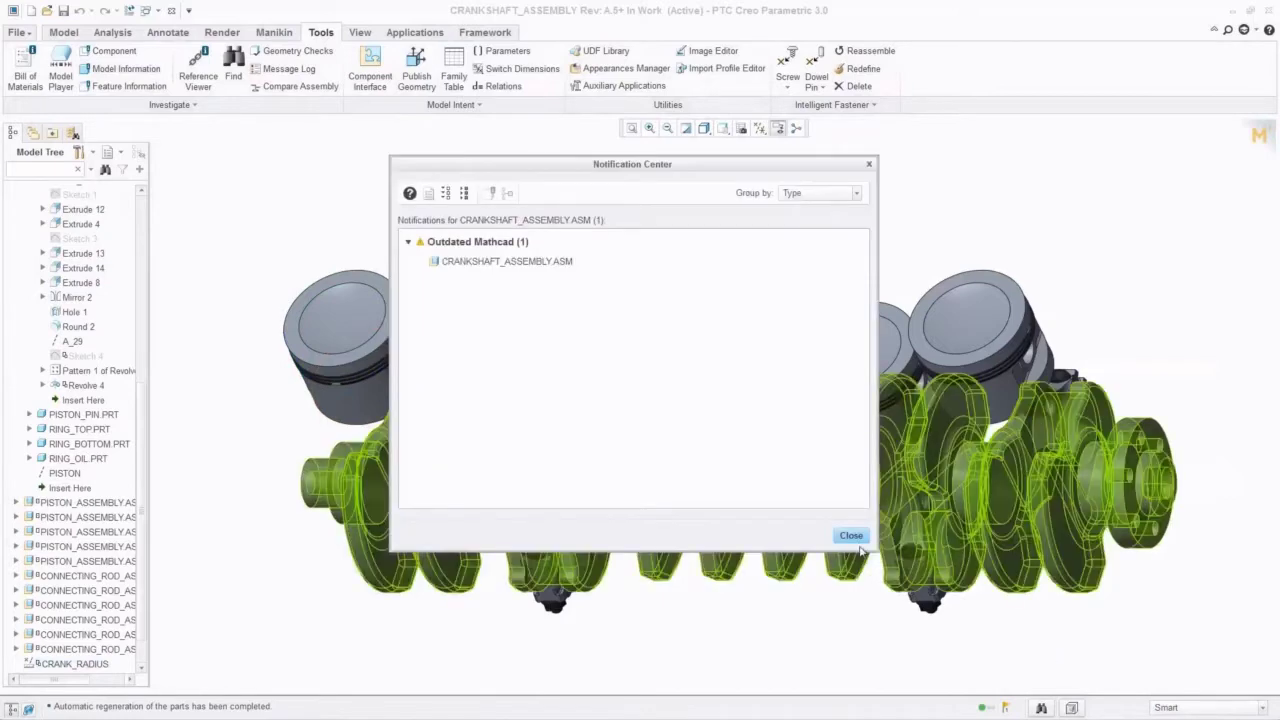
pyautogui.click(851, 535)
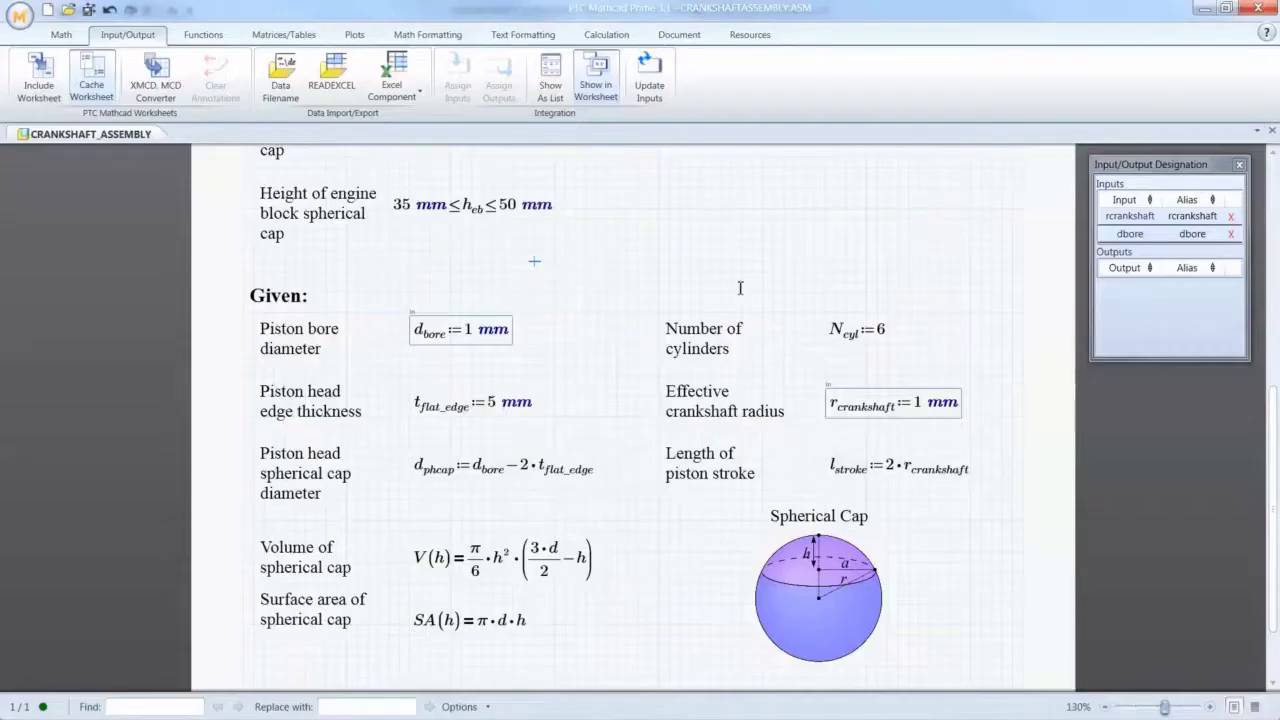
pyautogui.click(648, 86)
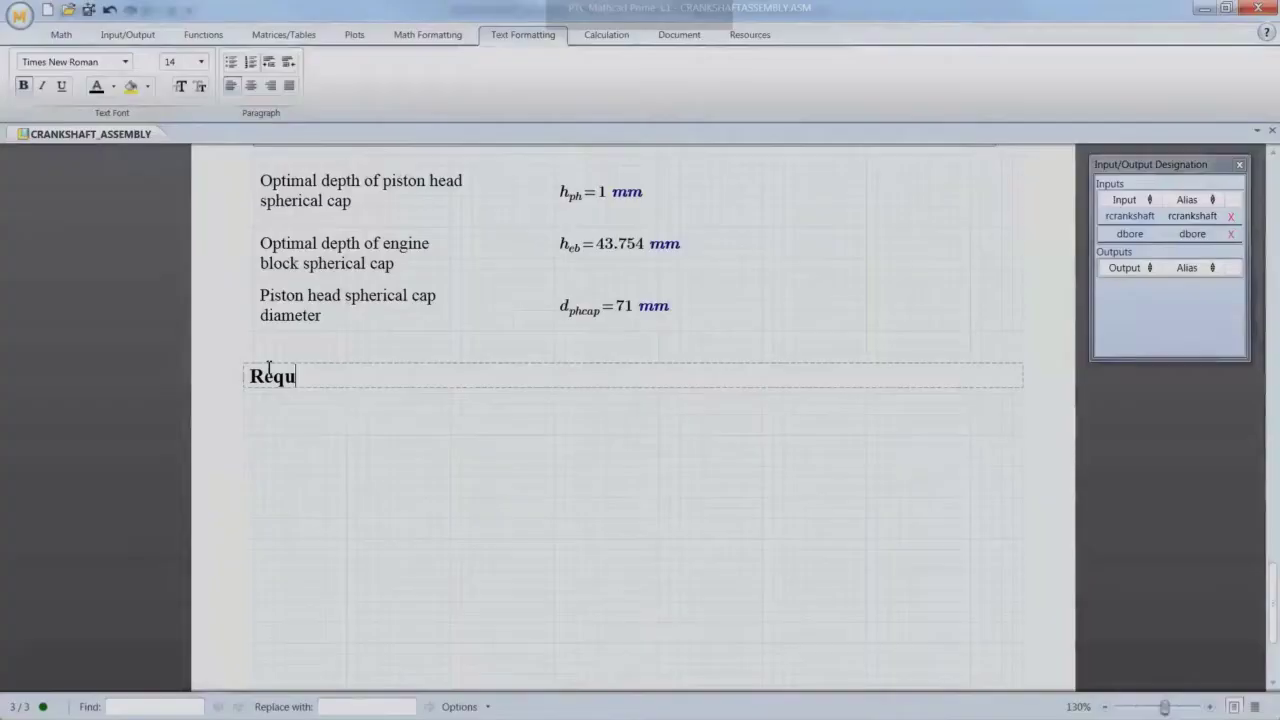
# Finish the "Requirements Verification" heading and evaluate the compression ratio as (V_cyl+V_ph(h_ph)+V_eb(h_eb))/(V_ph(h_ph)+V_eb(h_eb)).
pyautogui.write('rements Verification')
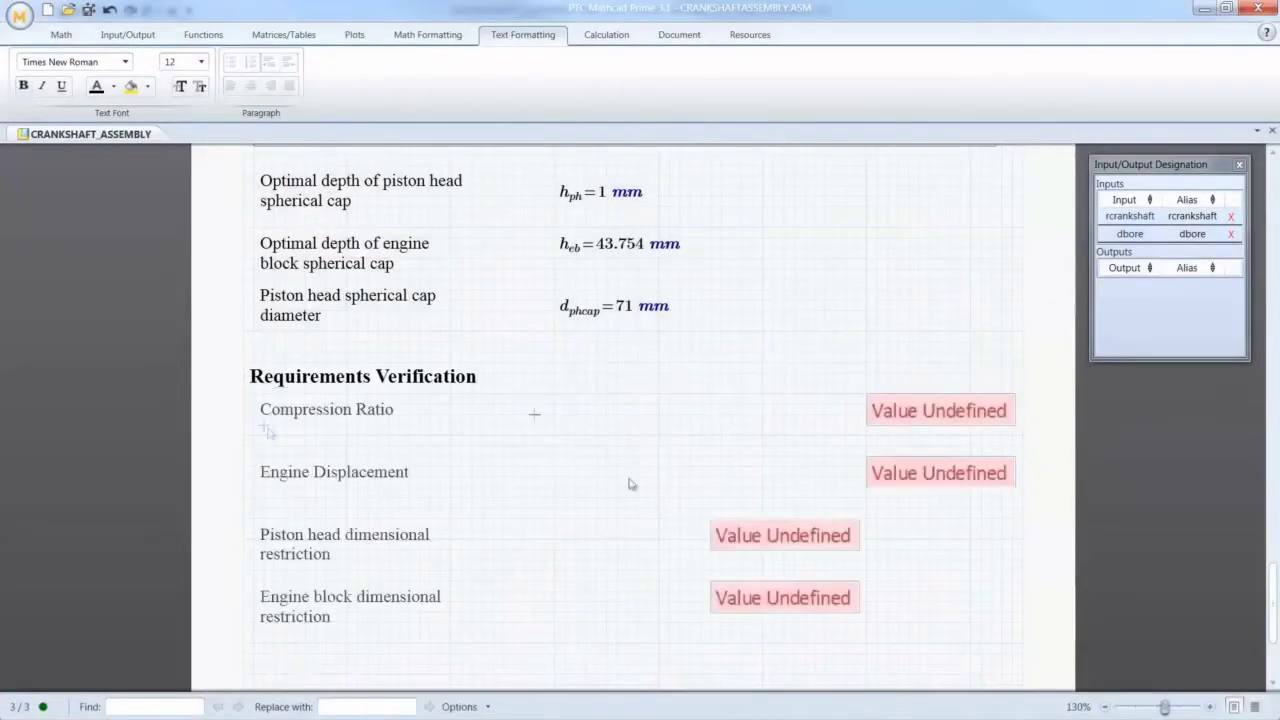
pyautogui.write('V')
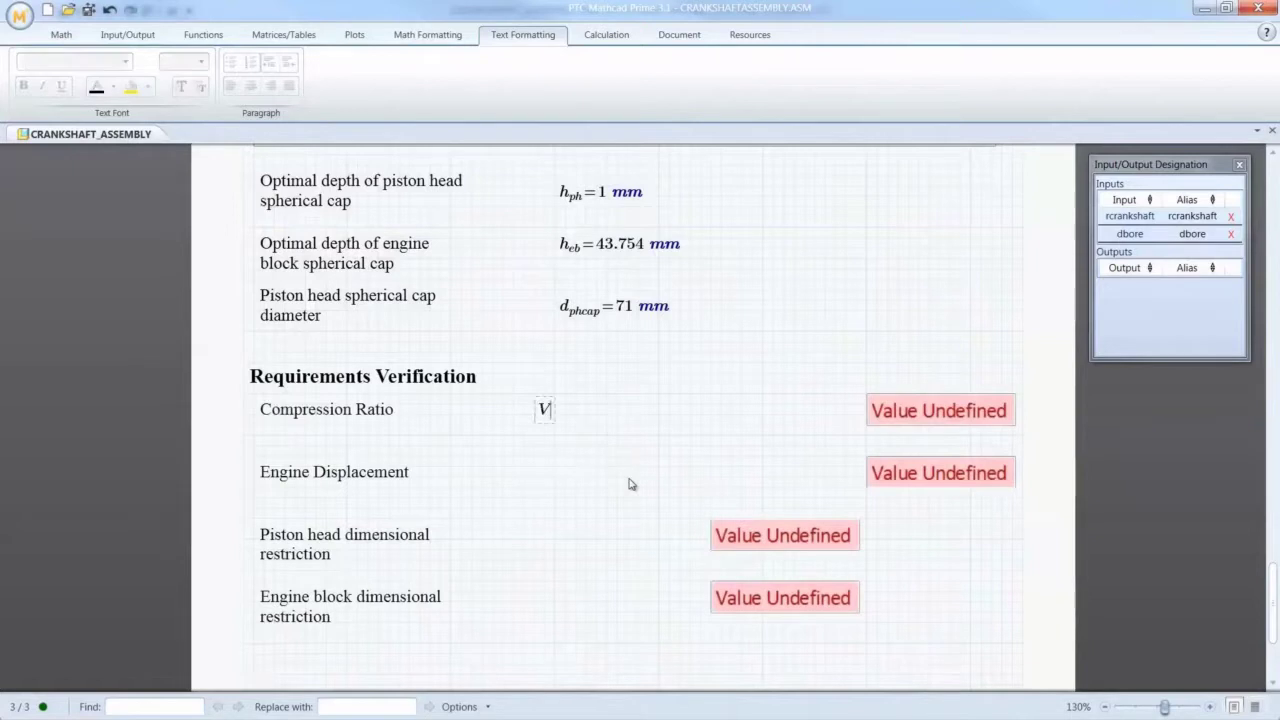
pyautogui.write('.cyl+V.ph(h.ph)+V.eb(h')
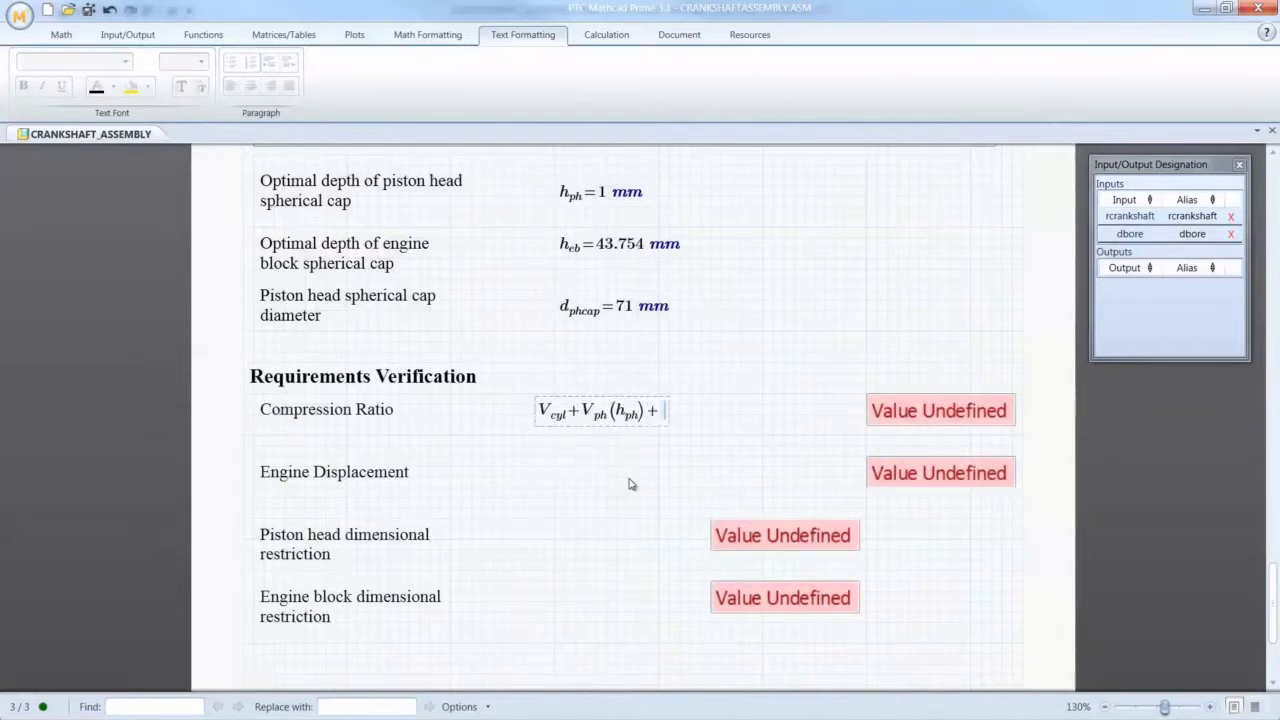
pyautogui.write('.eb')
pyautogui.press('space')
pyautogui.press('space')
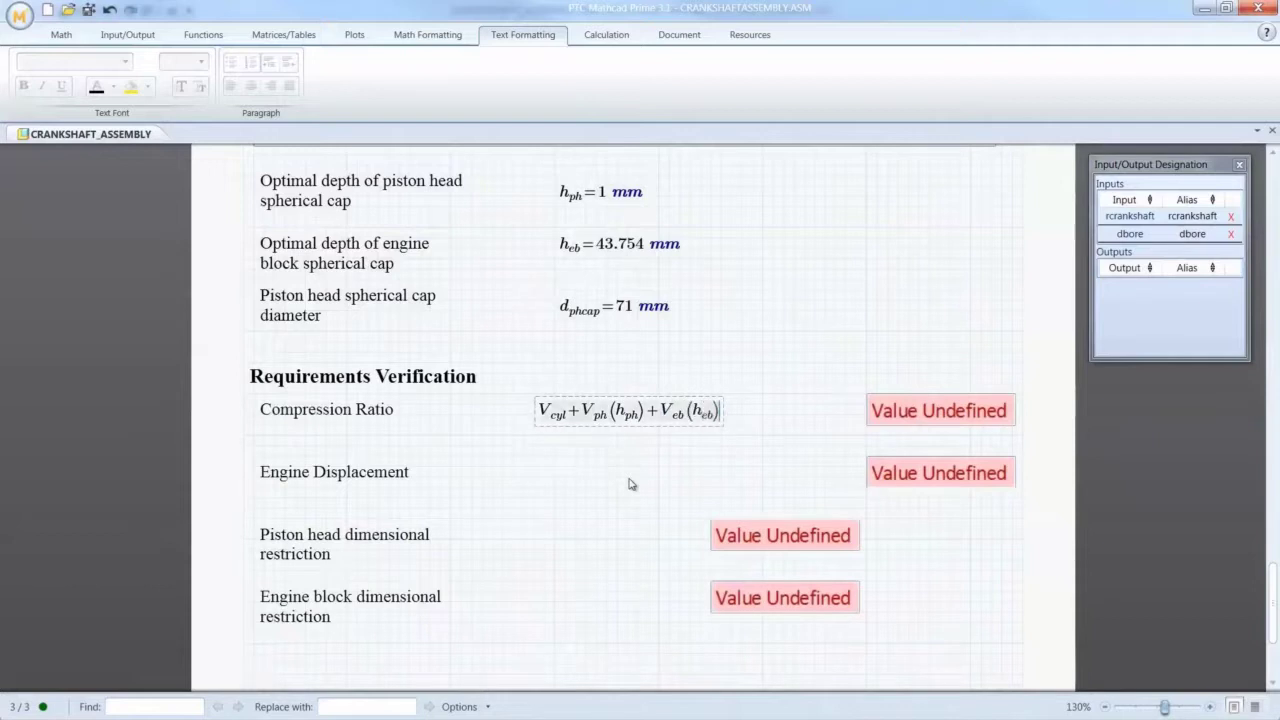
pyautogui.write('/V.ph(h.ph)+')
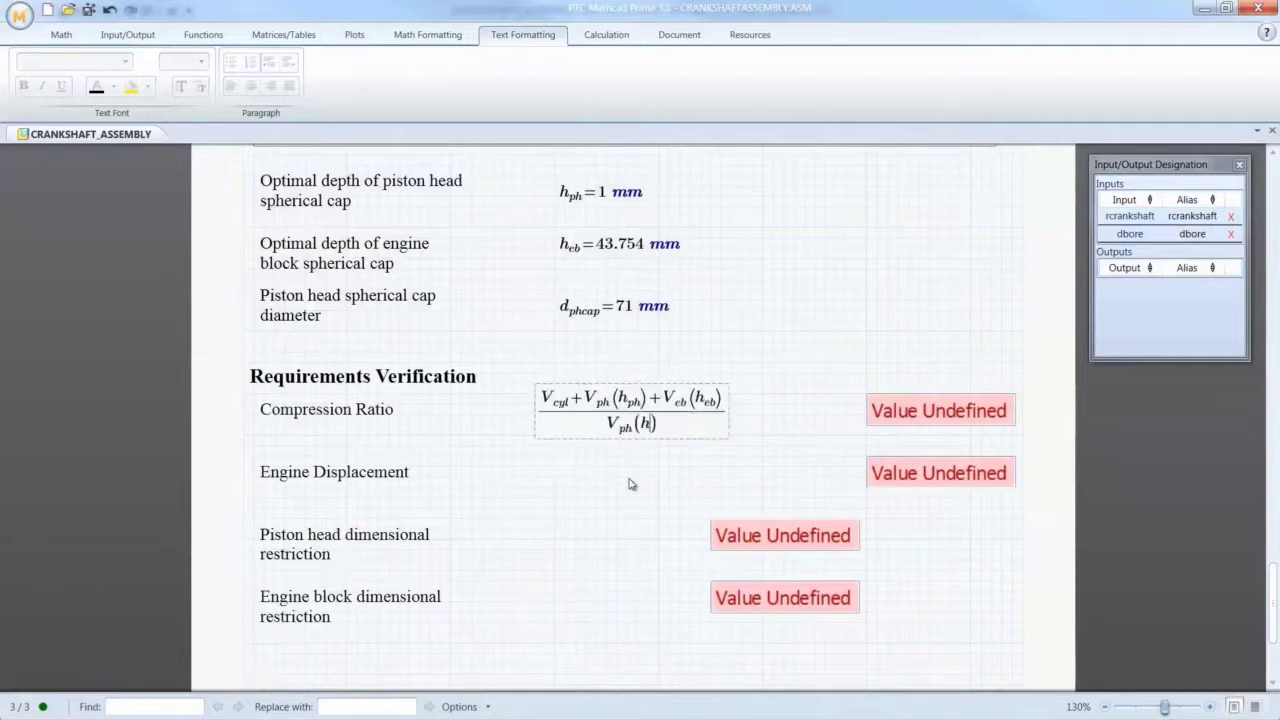
pyautogui.write('V.eb(h.eb')
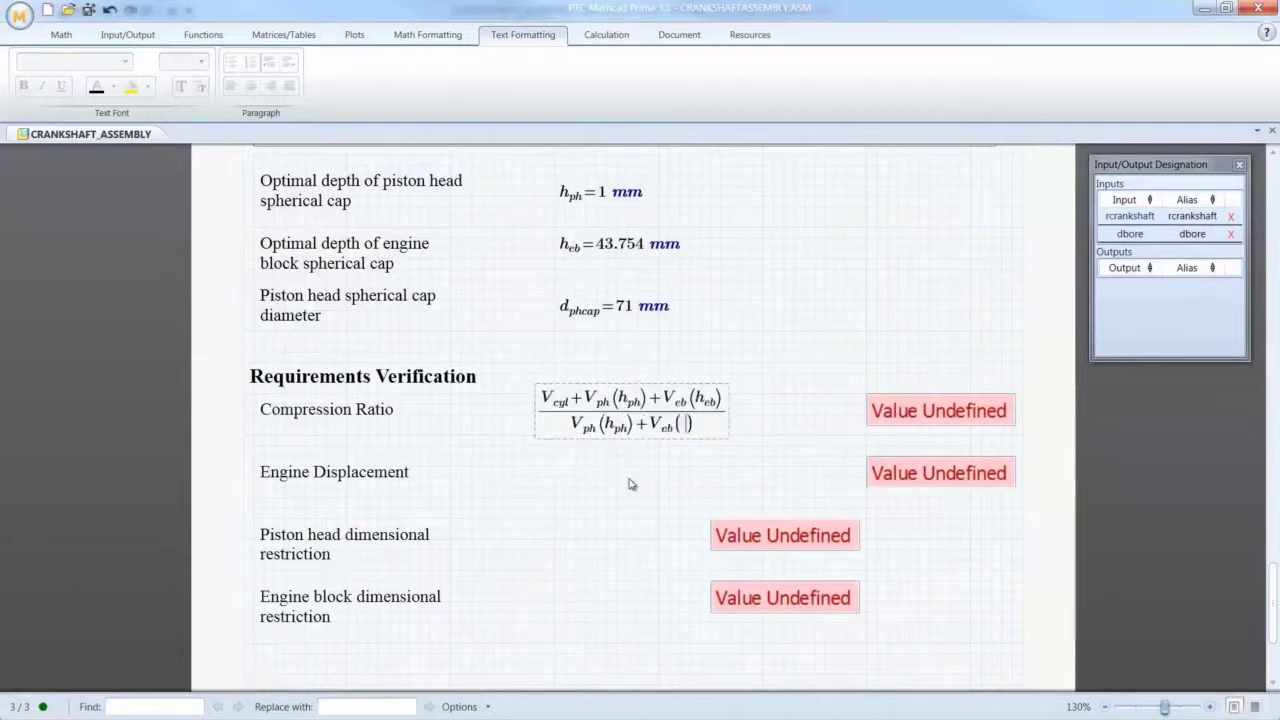
pyautogui.write('=')
pyautogui.click(823, 414)
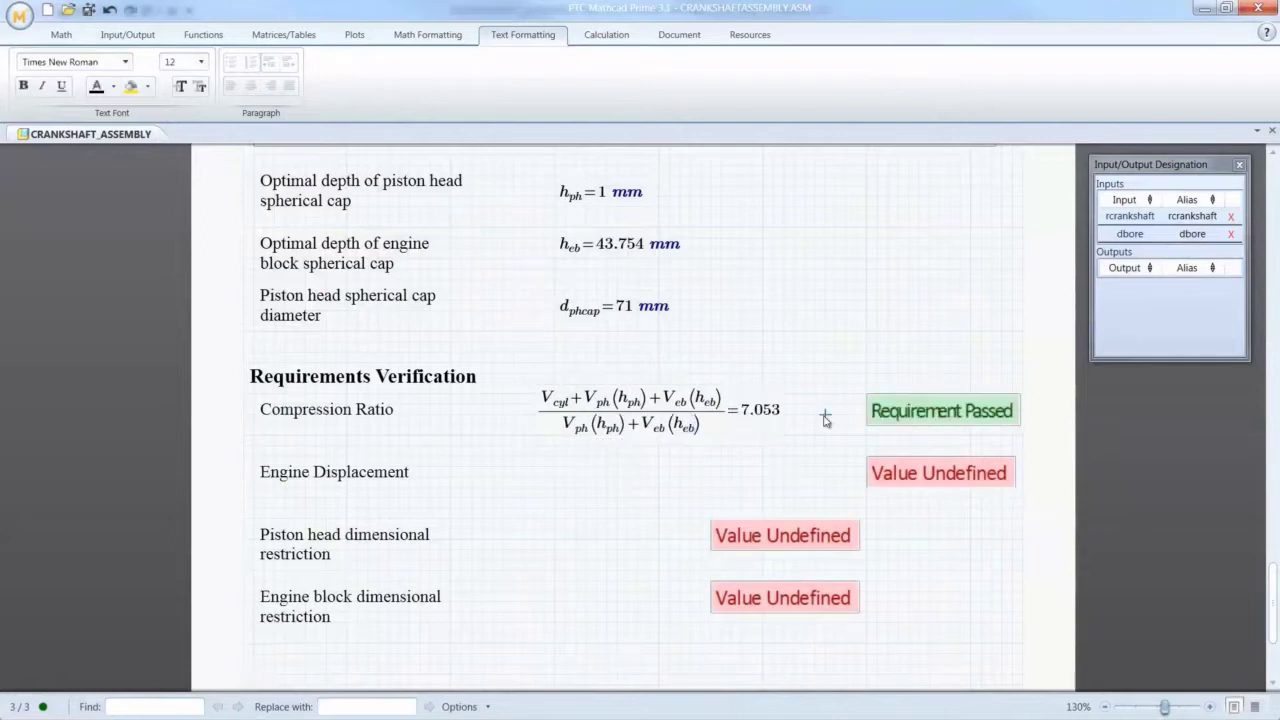
# Evaluate N_cyl·(V_cyl+V_ph(h_ph)+V_eb(h_eb)) in L beside the Engine Displacement label.
pyautogui.click(535, 481)
pyautogui.write('N.cyl*(')
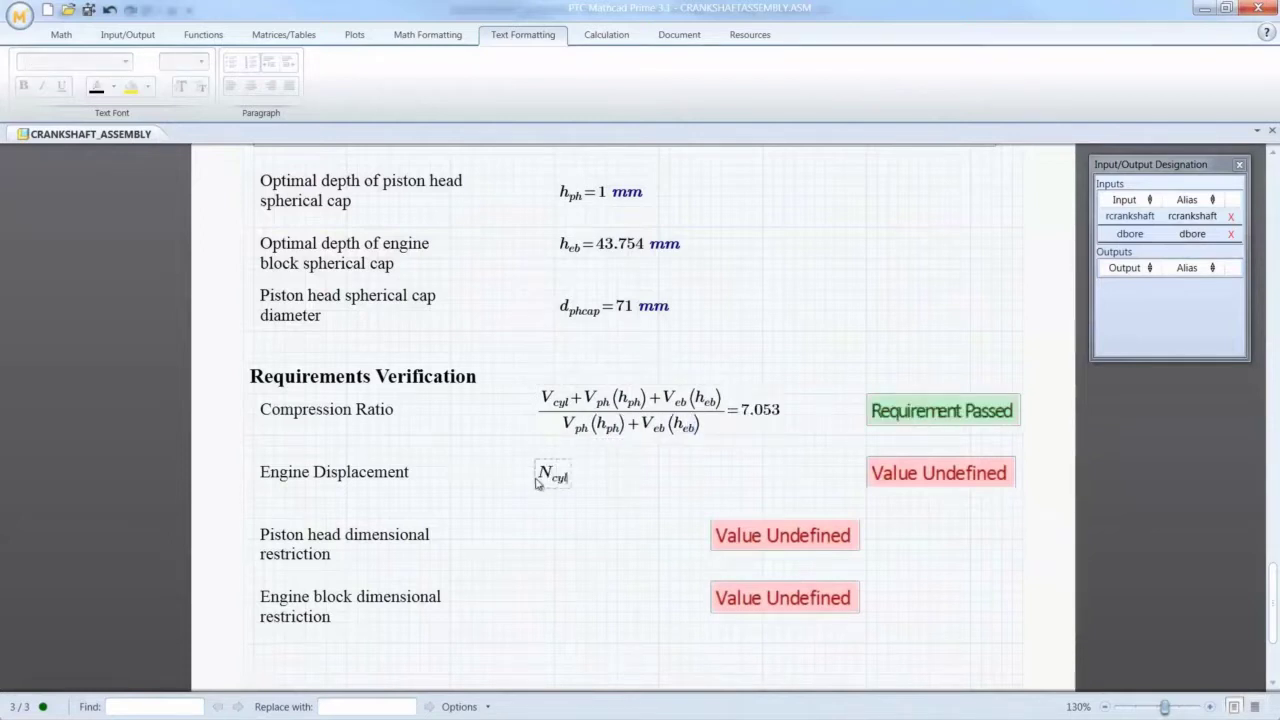
pyautogui.write('V.cyl+V.ph(h')
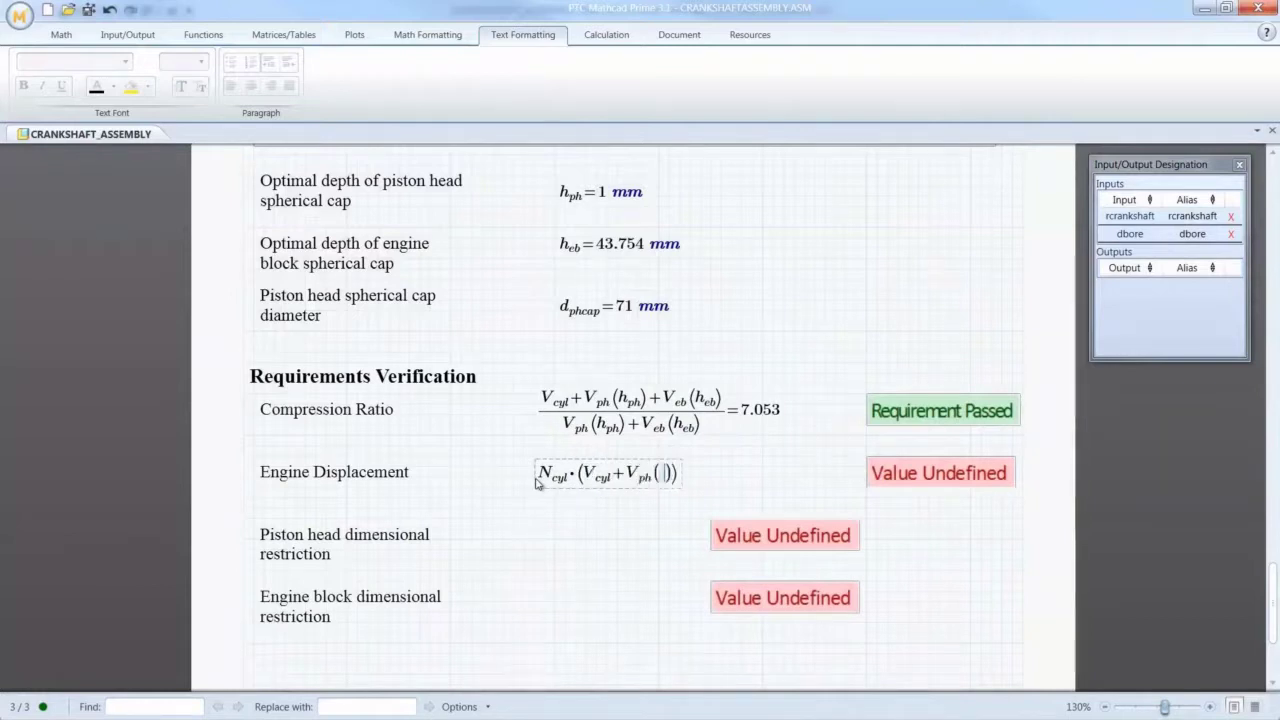
pyautogui.write('.ph')
pyautogui.write('+V')
pyautogui.write('.eb(h.eb')
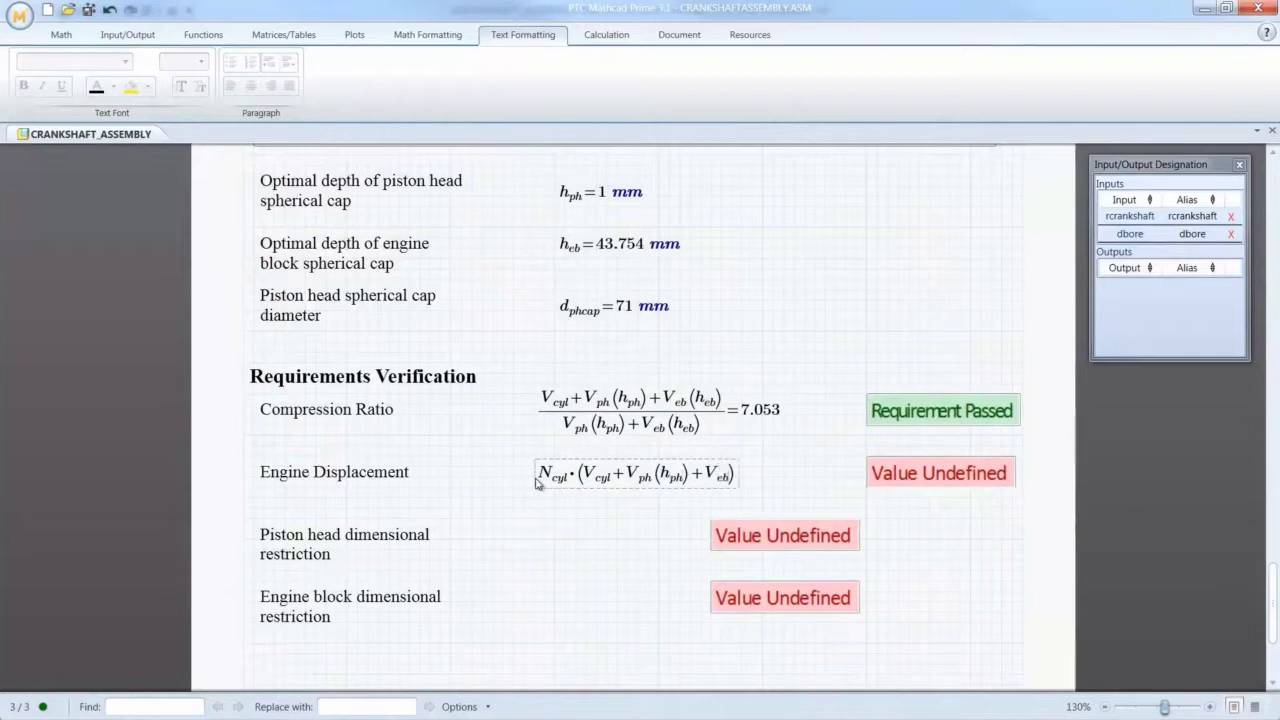
pyautogui.write('=3.3 L')
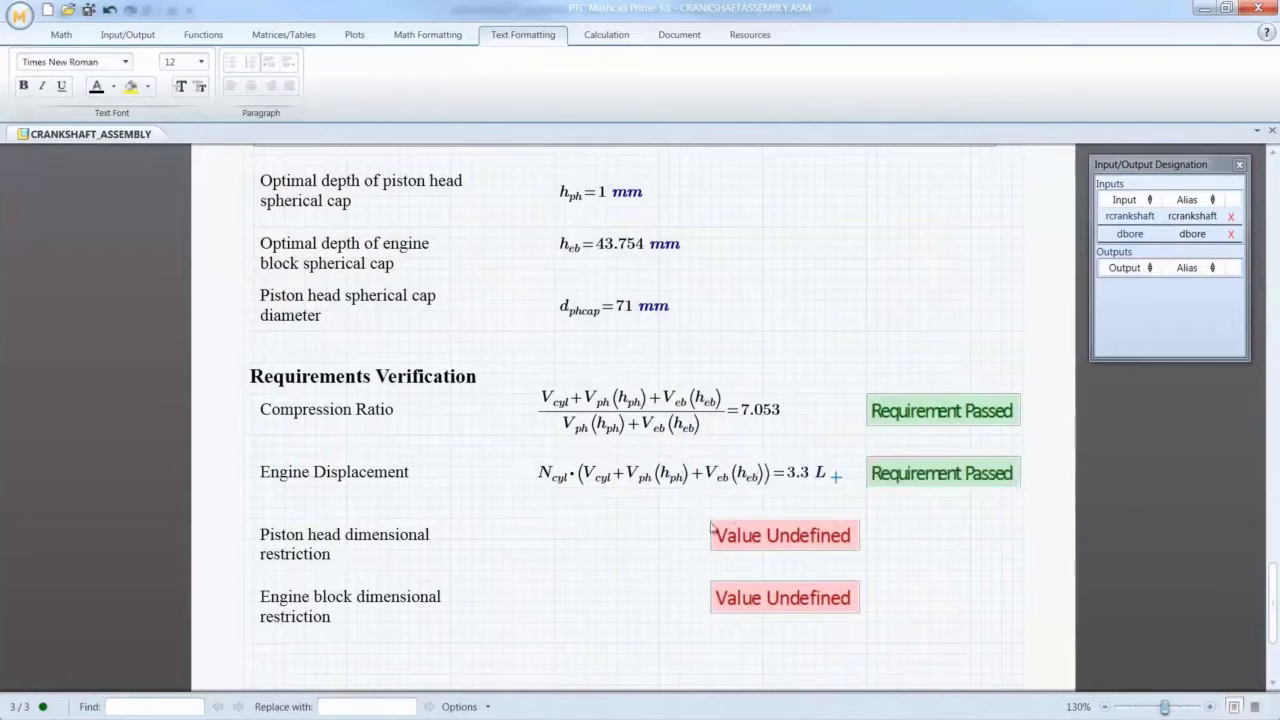
# Evaluate h_ph beside the piston head dimensional restriction and h_eb beside the engine block dimensional restriction.
pyautogui.click(533, 540)
pyautogui.write('h.ph')
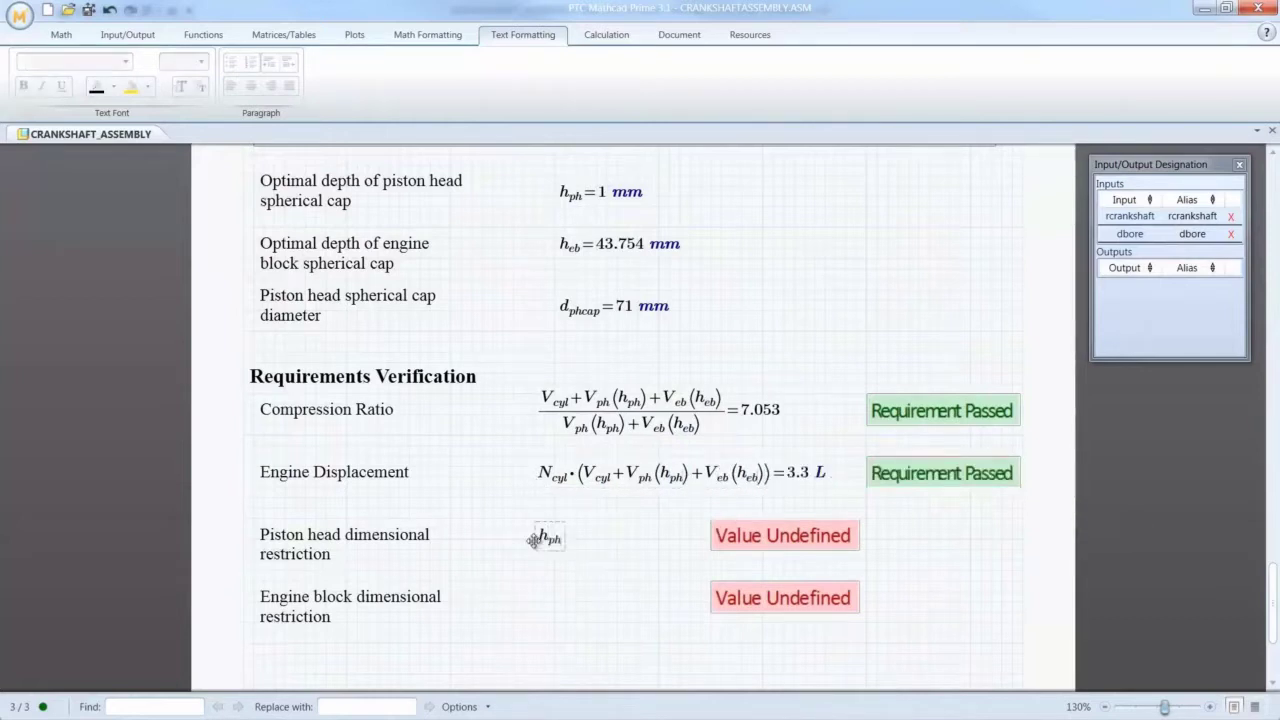
pyautogui.write('=1 mm')
pyautogui.press('Return')
pyautogui.write('h.eb')
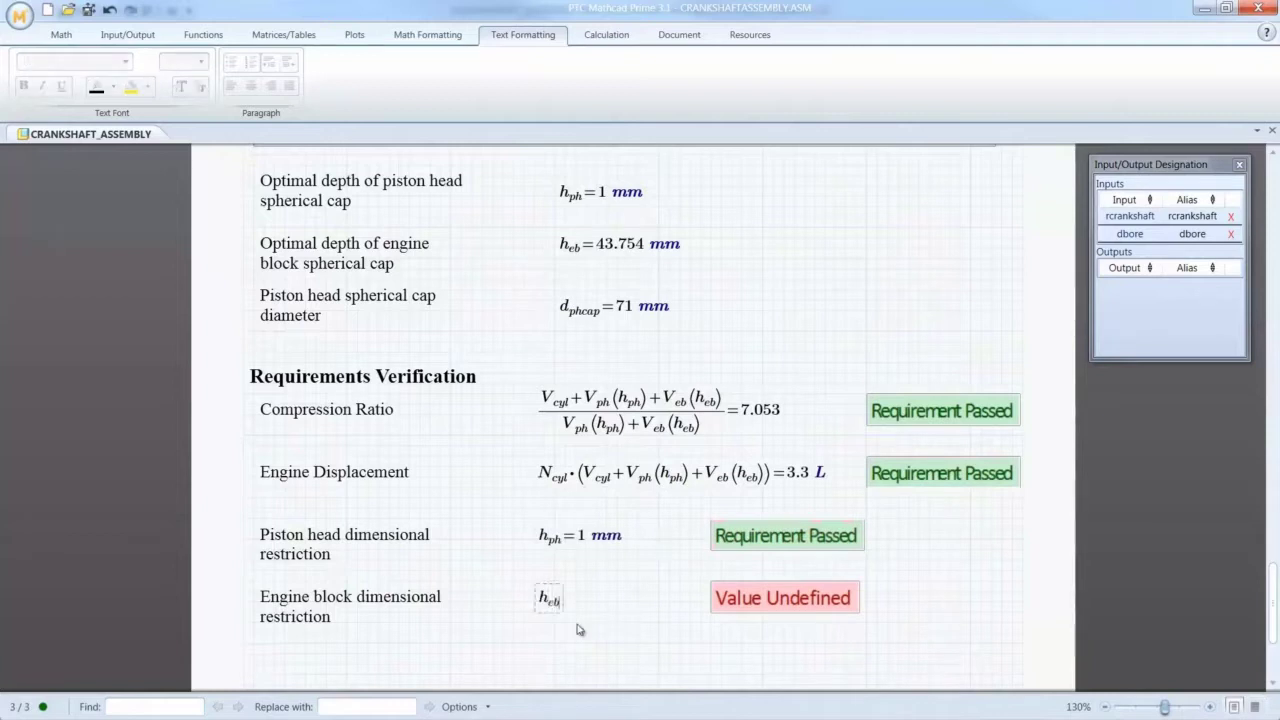
pyautogui.write('=')
pyautogui.press('Return')
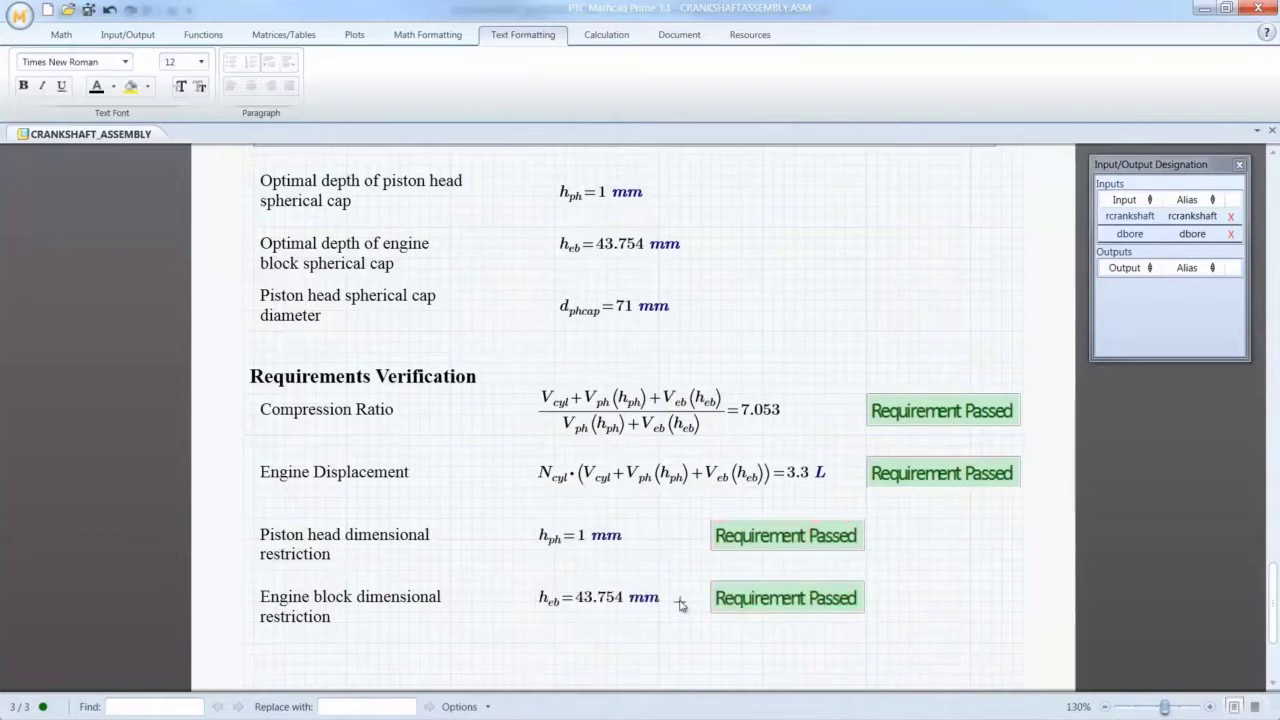
# Assign the h_ph and d_phcap results as worksheet outputs, and save and push the values to the assembly.
pyautogui.click(127, 34)
pyautogui.click(628, 193)
pyautogui.keyDown('ctrl'); pyautogui.click(640, 306); pyautogui.keyUp('ctrl')
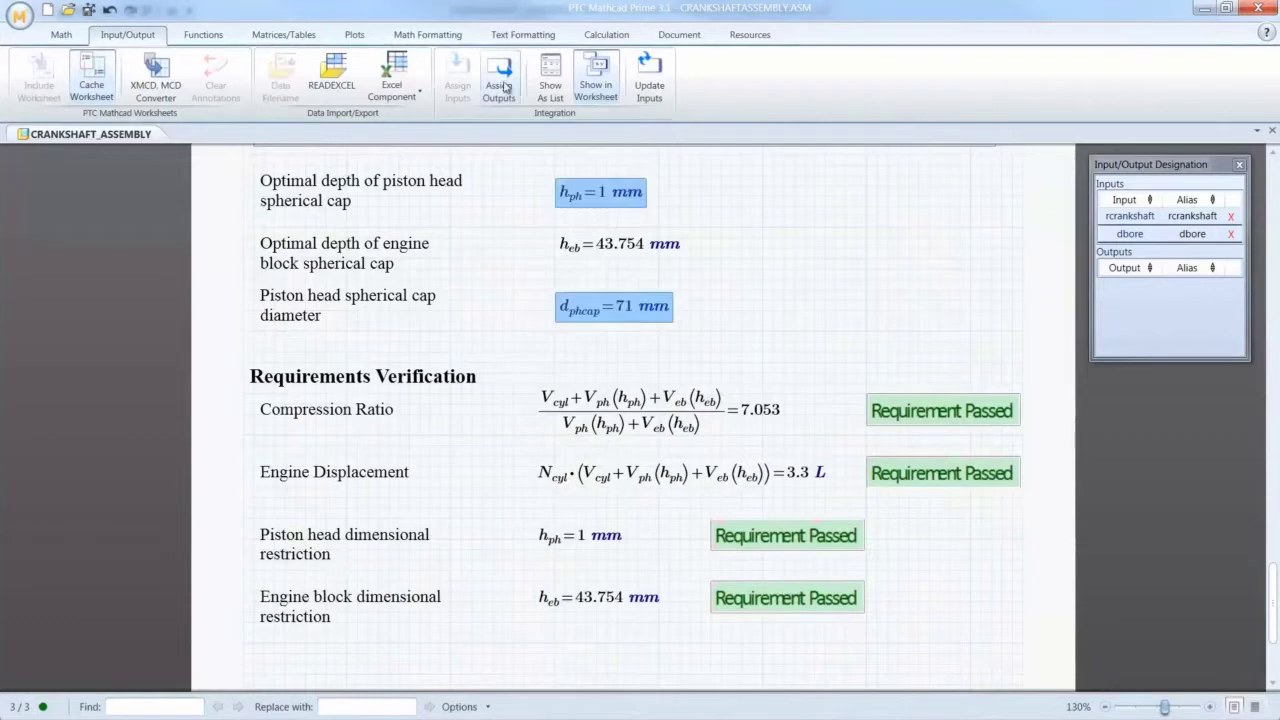
pyautogui.click(498, 88)
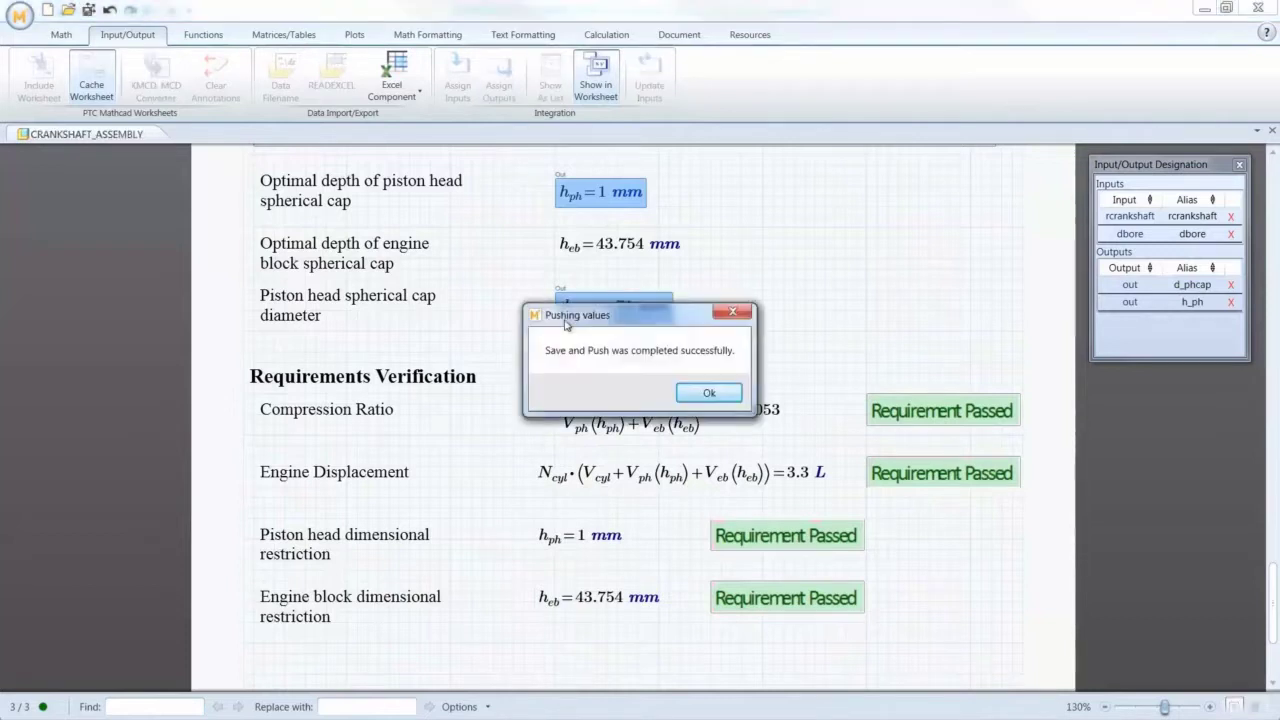
# In Creo, add the assembly relations d285:2=D_PHCAP:MATHCAD/2 and d286:2=H_PH:MATHCAD to drive the piston head's spherical cap dimensions.
pyautogui.click(496, 86)
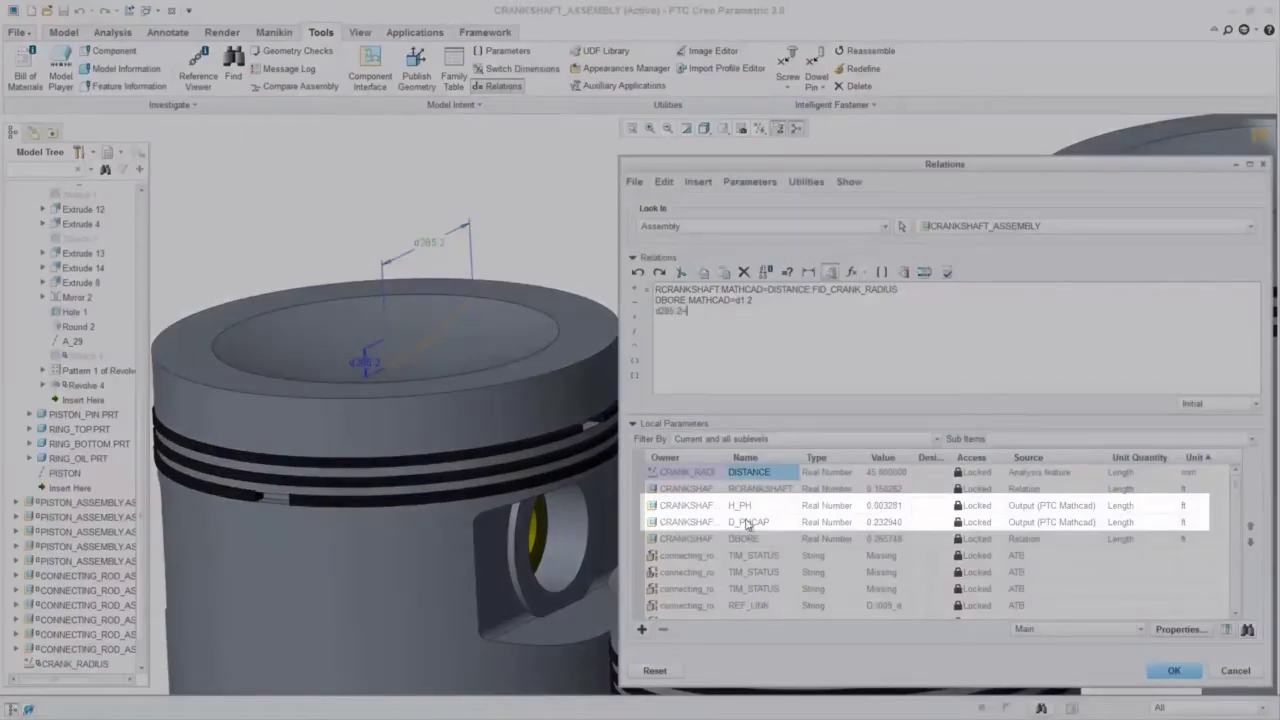
pyautogui.rightClick(752, 523)
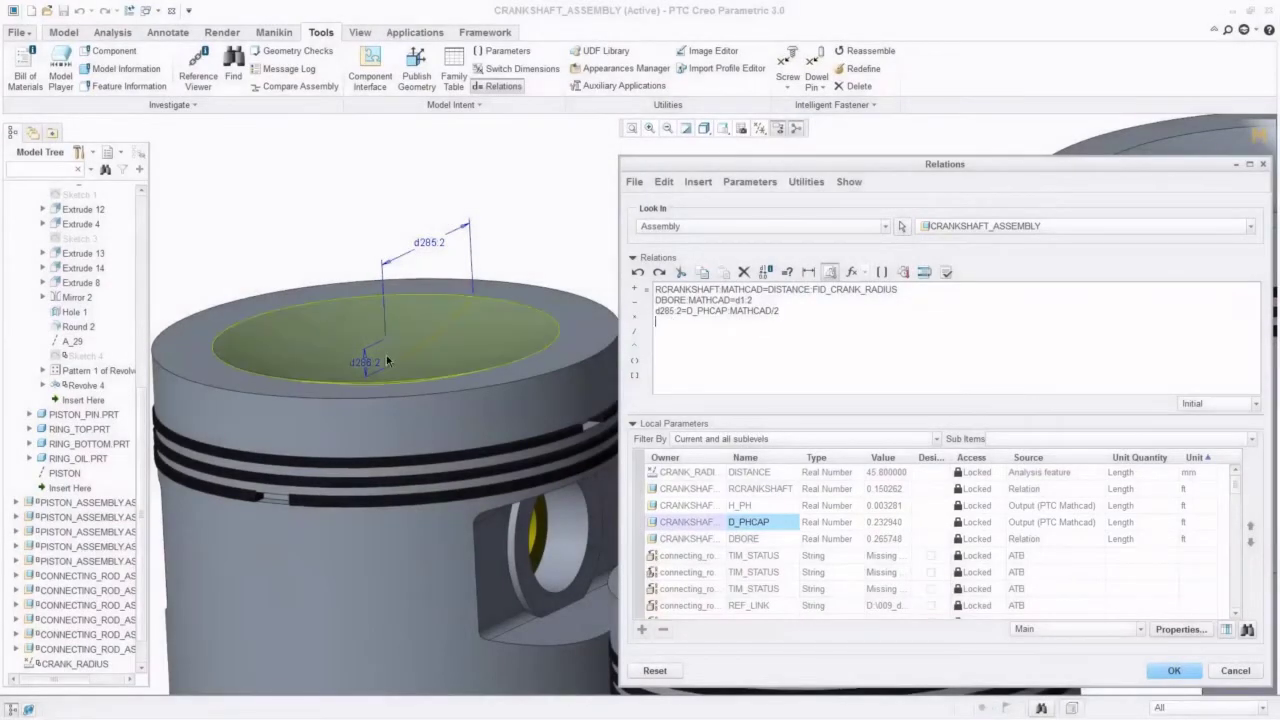
pyautogui.click(365, 362)
pyautogui.click(689, 328)
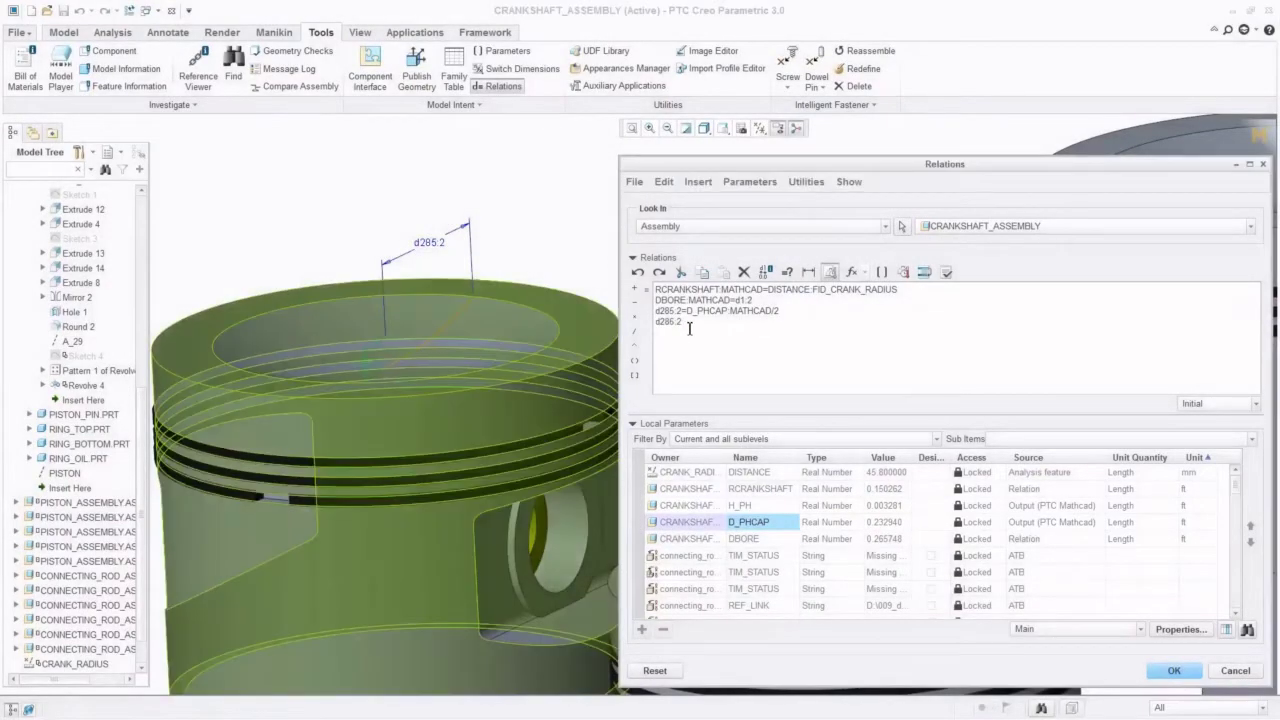
pyautogui.write('=')
pyautogui.rightClick(745, 505)
pyautogui.click(801, 605)
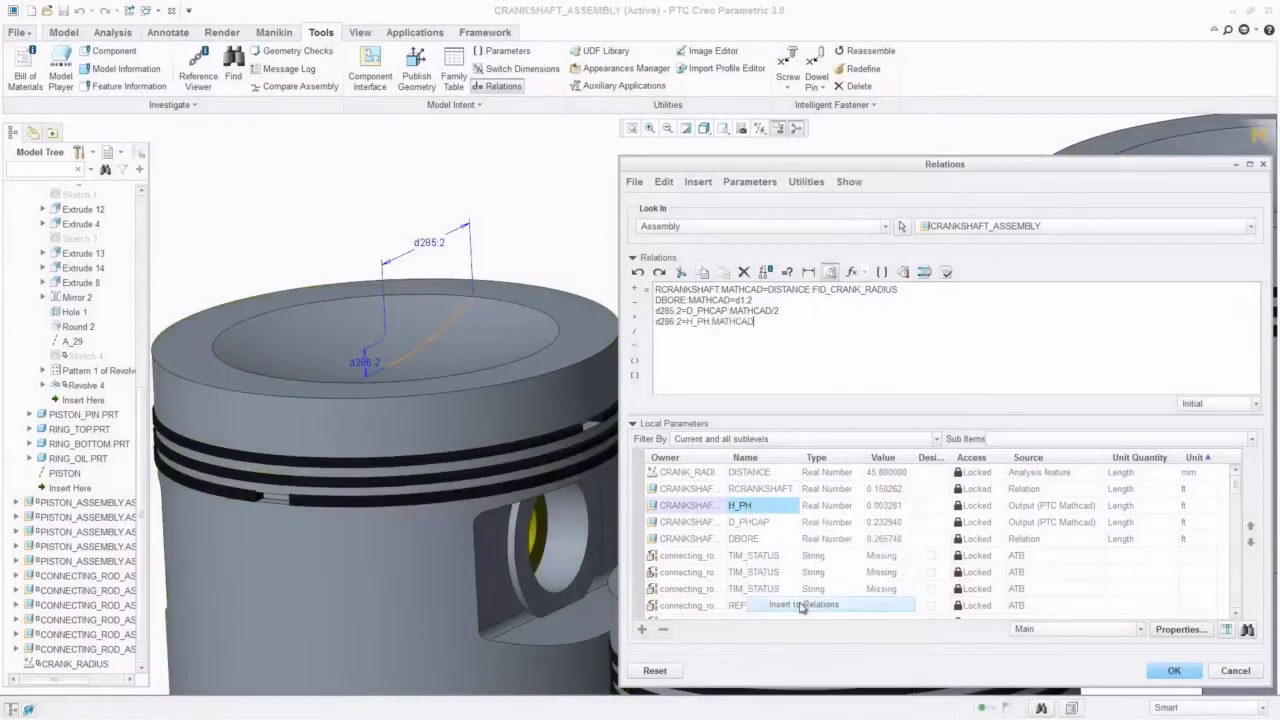
# Verify and accept the assembly relations, and regenerate all the items checked in the Regeneration Manager.
pyautogui.click(947, 272)
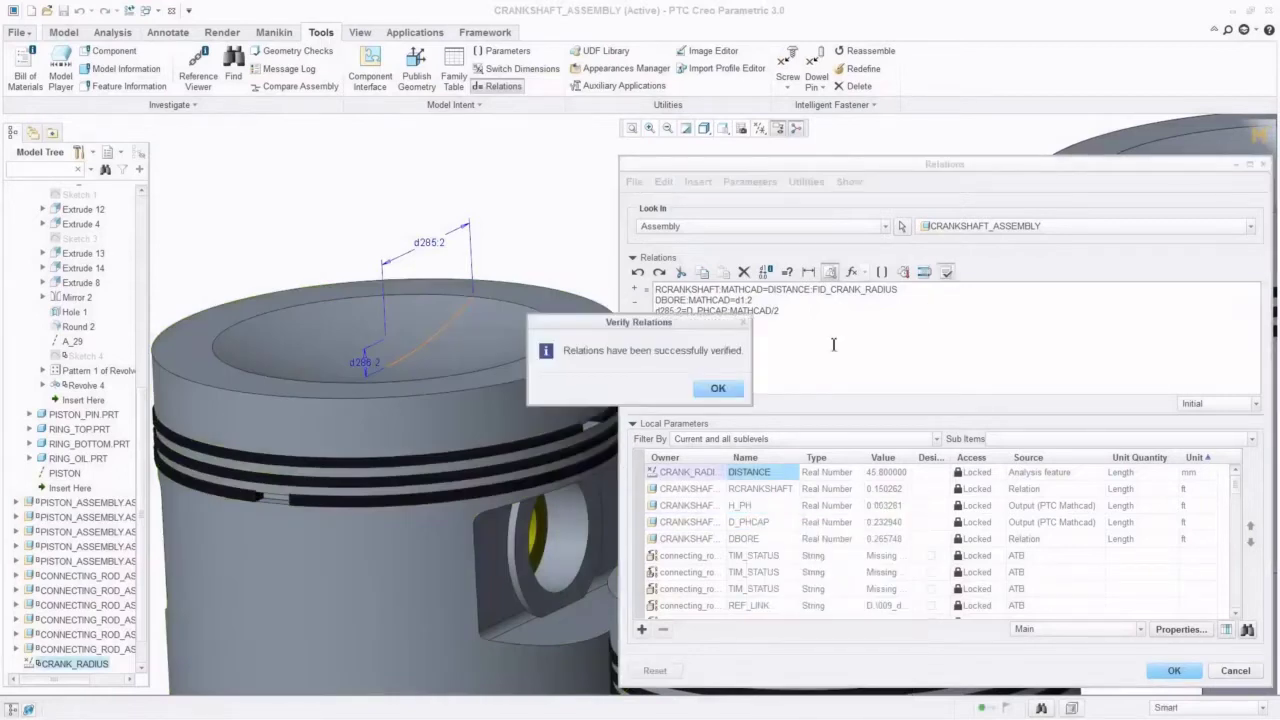
pyautogui.click(718, 388)
pyautogui.click(1174, 670)
pyautogui.click(988, 709)
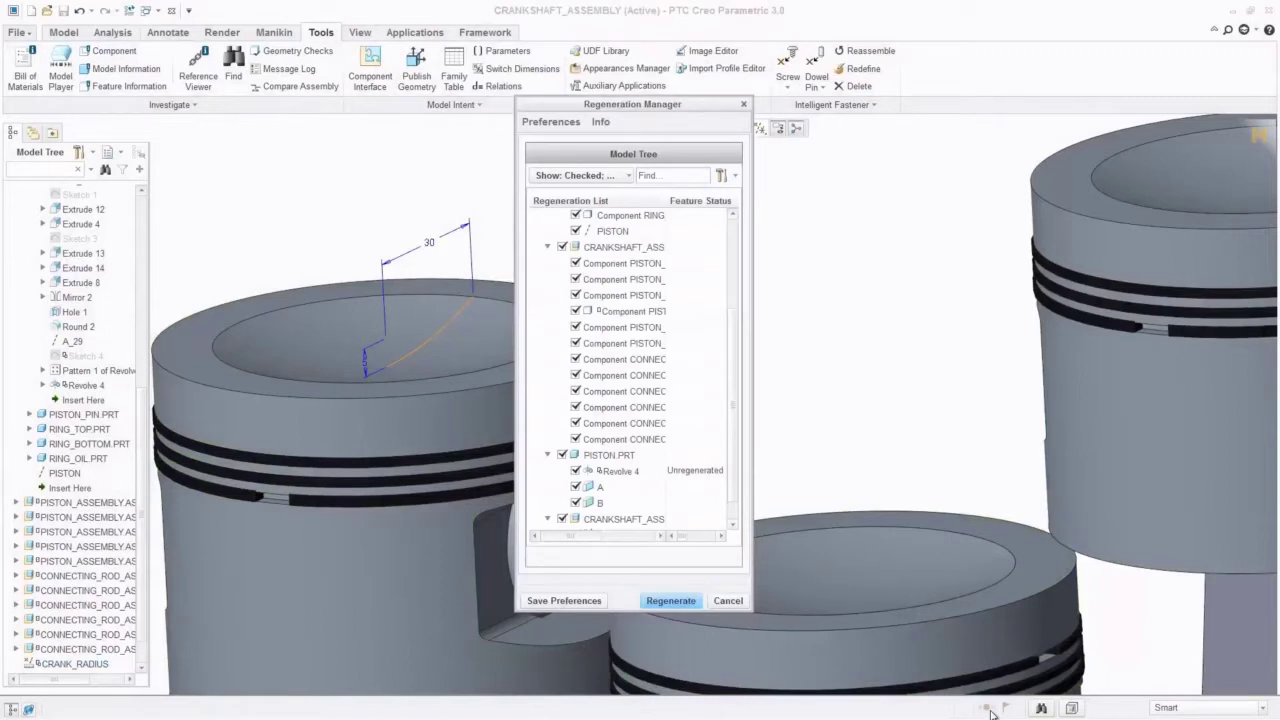
pyautogui.click(670, 601)
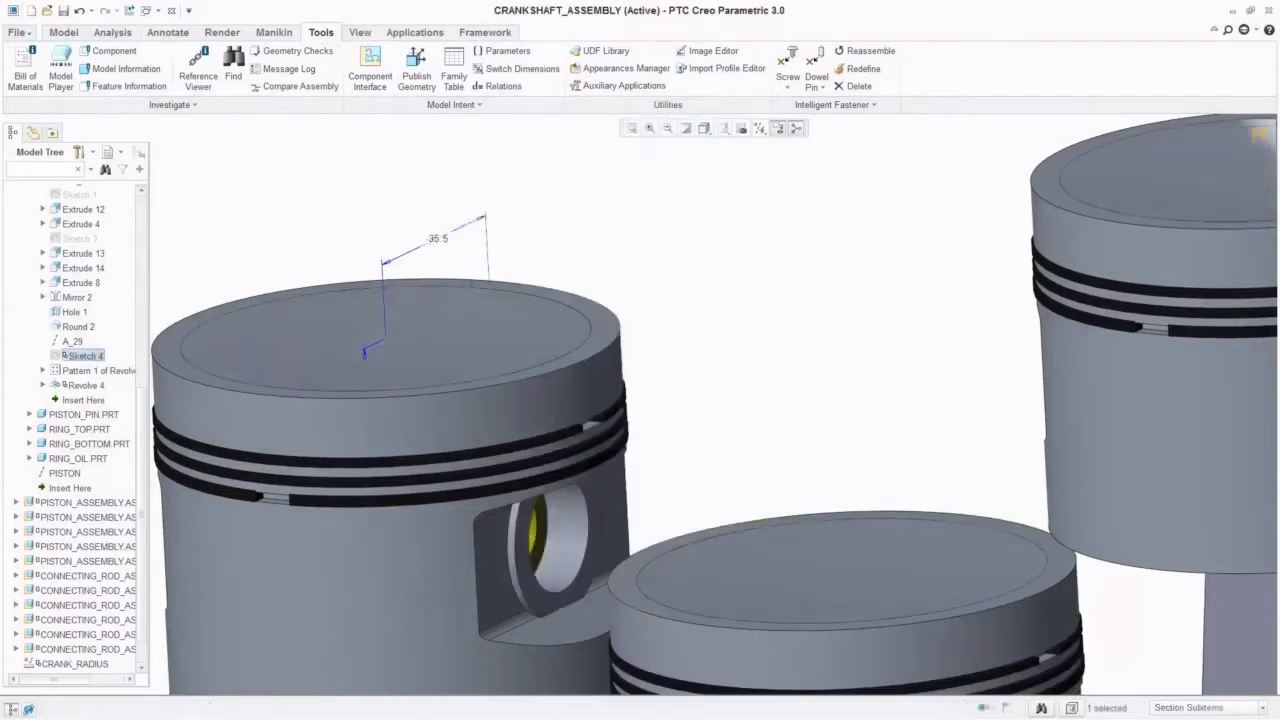